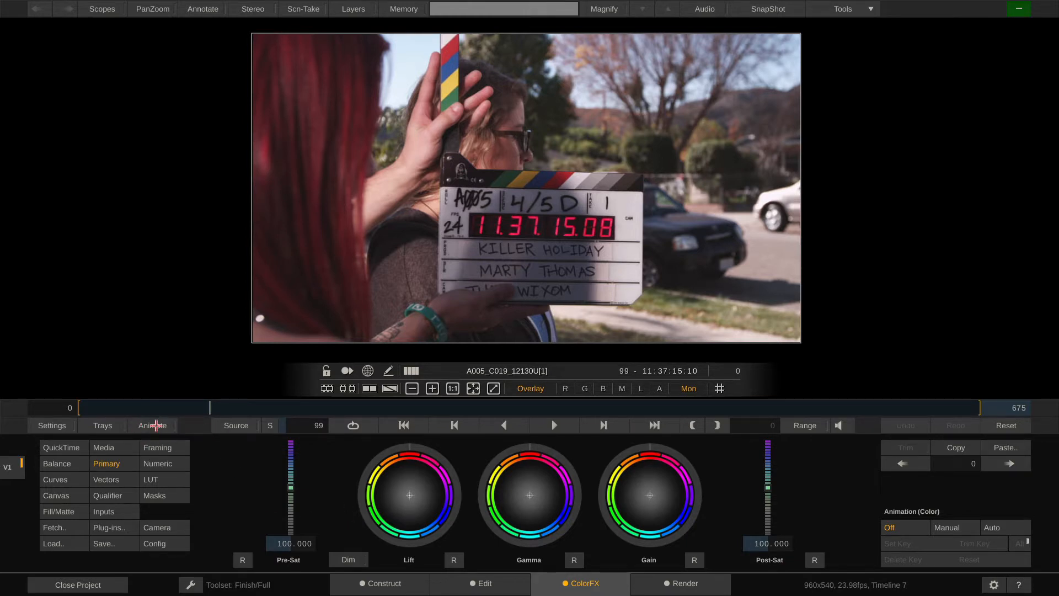
- Open the Animation Editor and enlarge it, shrinking and moving the clip image up to make room
left_click(155, 425)
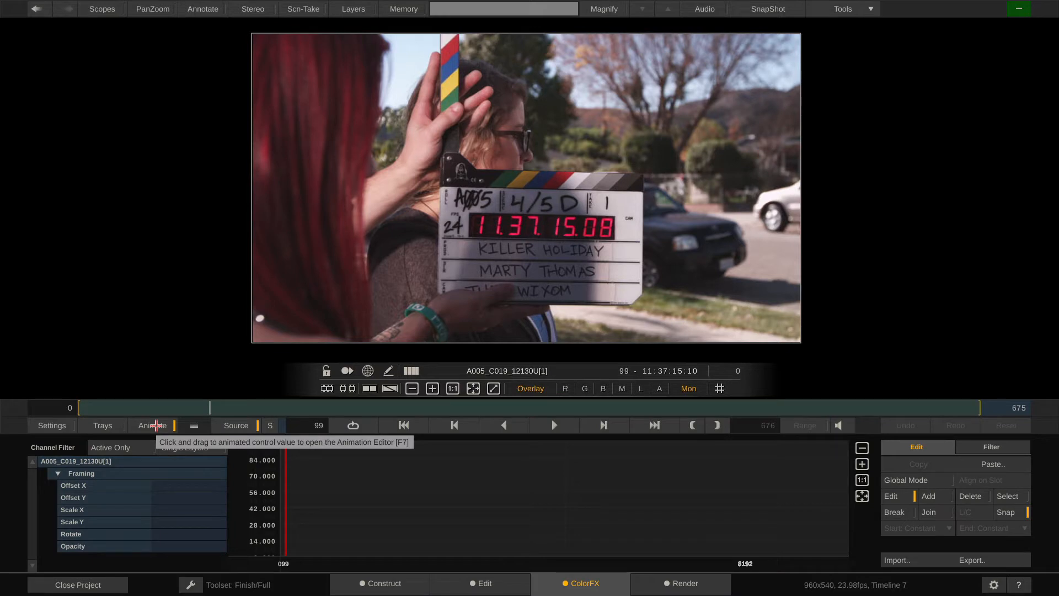
scroll(532, 172, "down", 3)
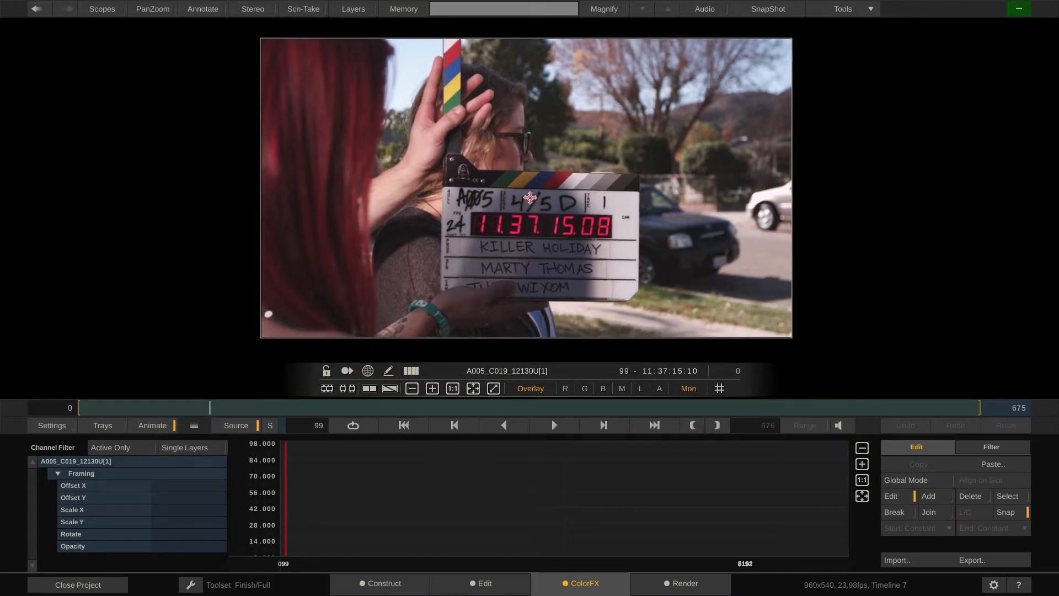
left_click_drag(520, 258, 518, 290)
left_click_drag(517, 231, 532, 192)
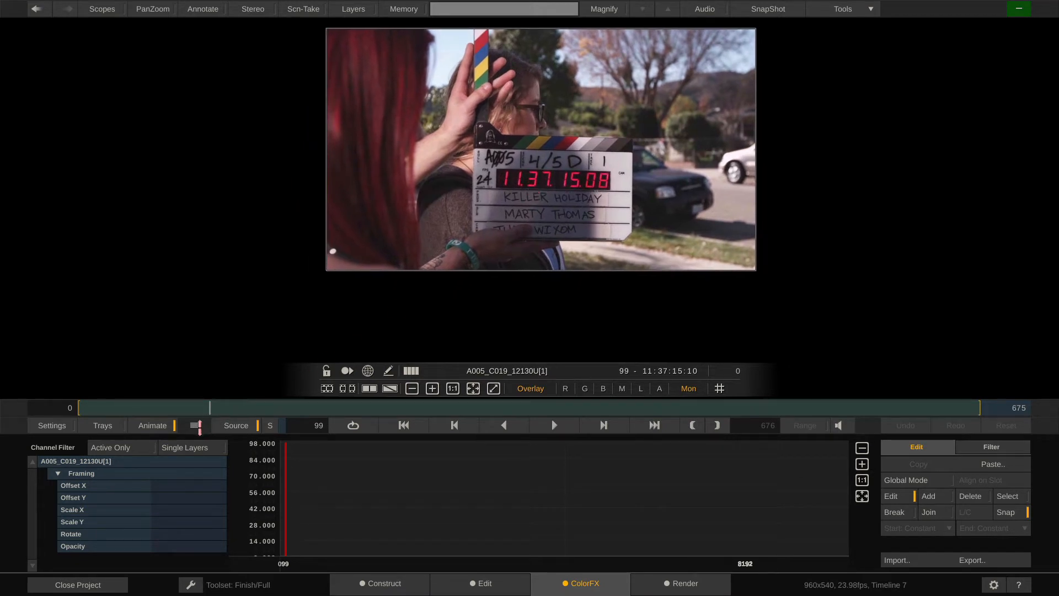
left_click_drag(199, 427, 224, 342)
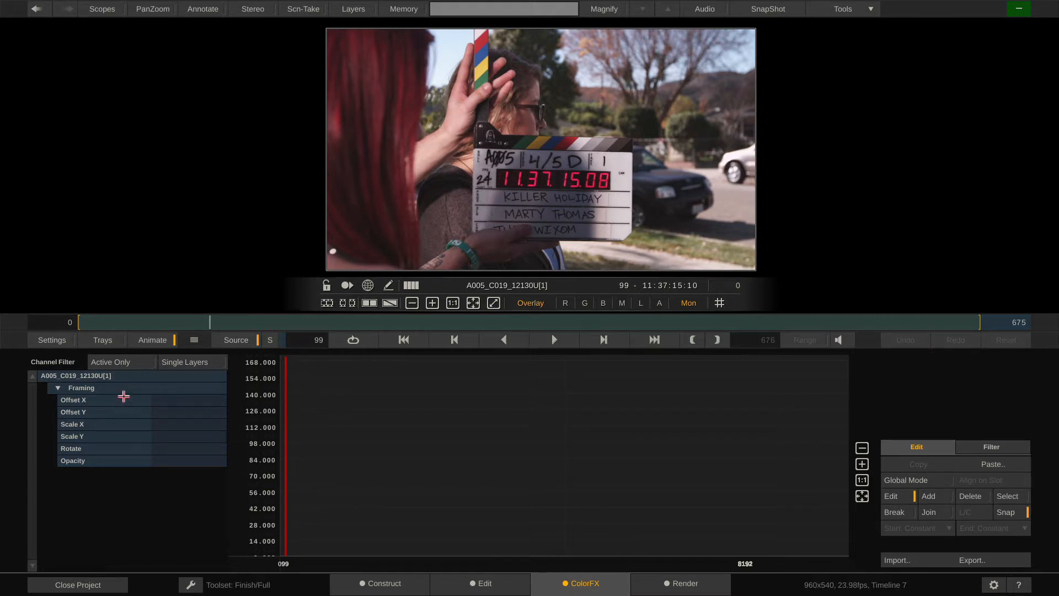
- Restrict the channel filter to single layers and create eight layers on the clip
left_click(214, 361)
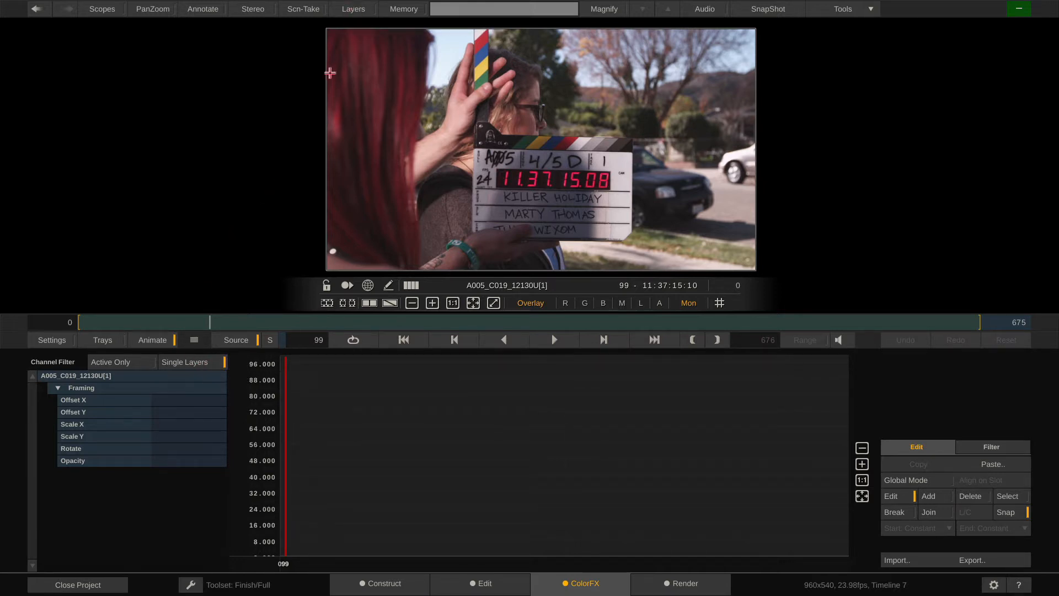
left_click(360, 9)
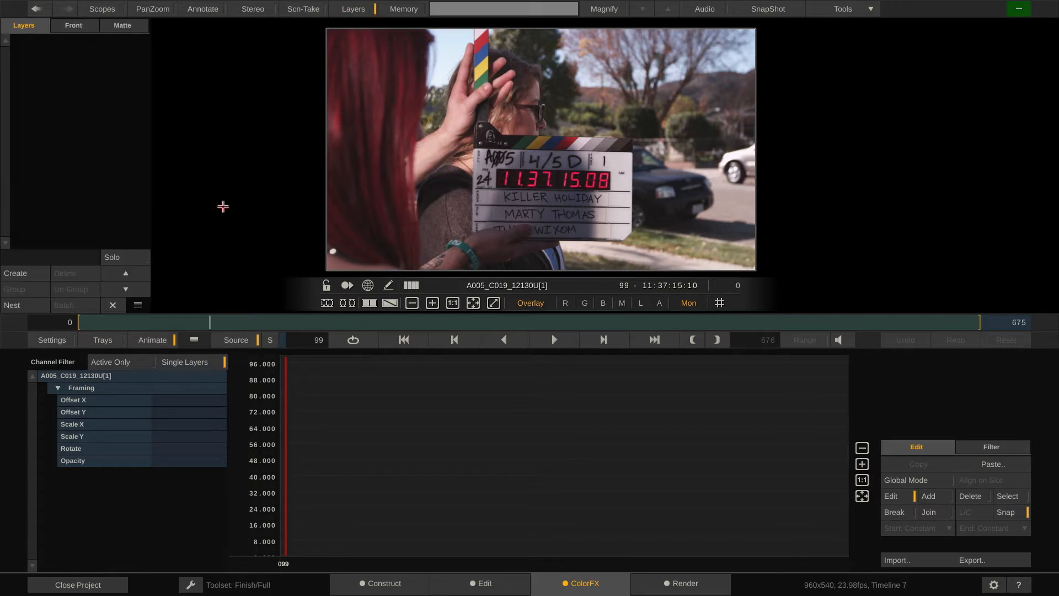
left_click(10, 275)
left_click(10, 274)
left_click(10, 274)
left_click(10, 274)
left_click(10, 275)
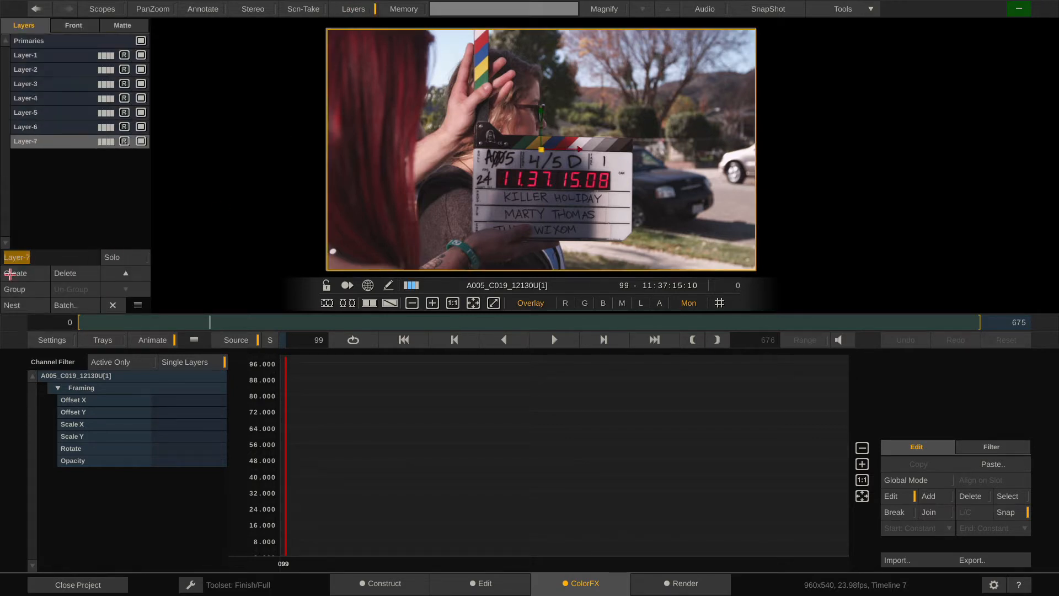
left_click(10, 274)
- Step through Layer-7 up to Layer-4, return to Primaries and turn off the single-layers filter
left_click(58, 146)
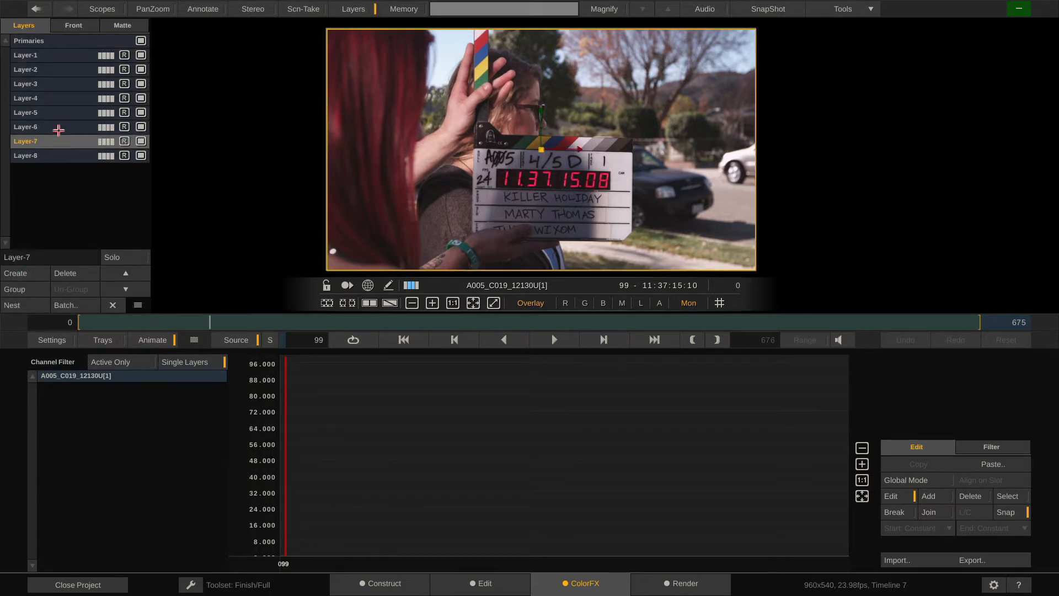
left_click(59, 127)
left_click(59, 114)
left_click(63, 98)
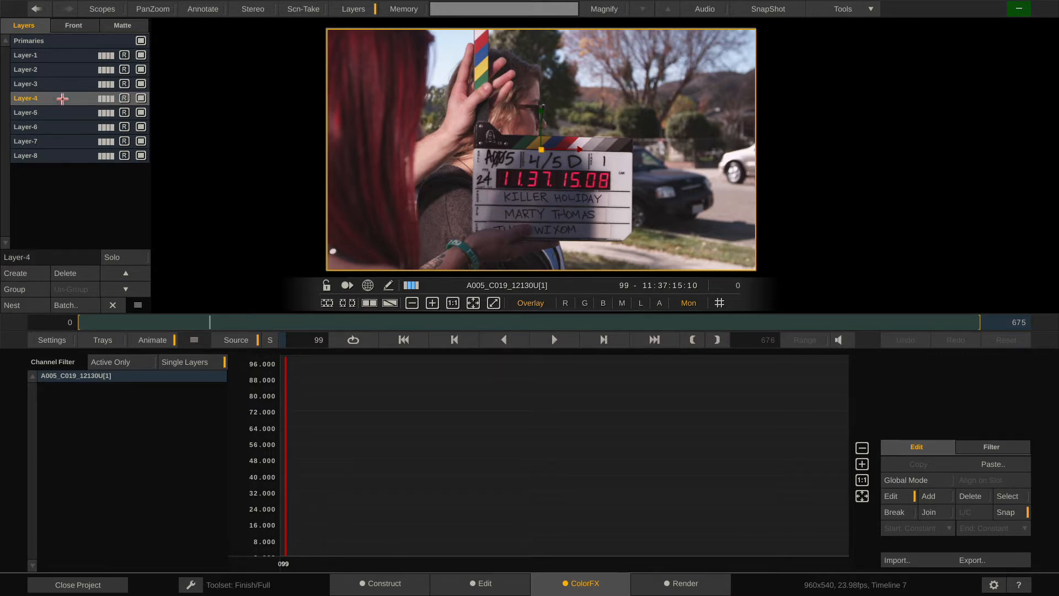
left_click(75, 40)
left_click(346, 10)
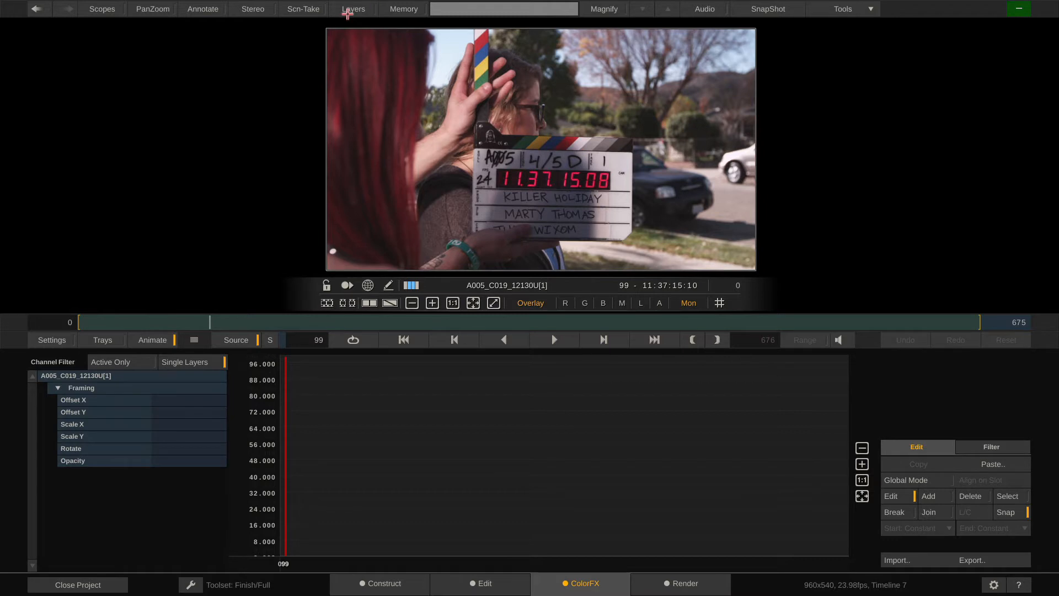
left_click(193, 362)
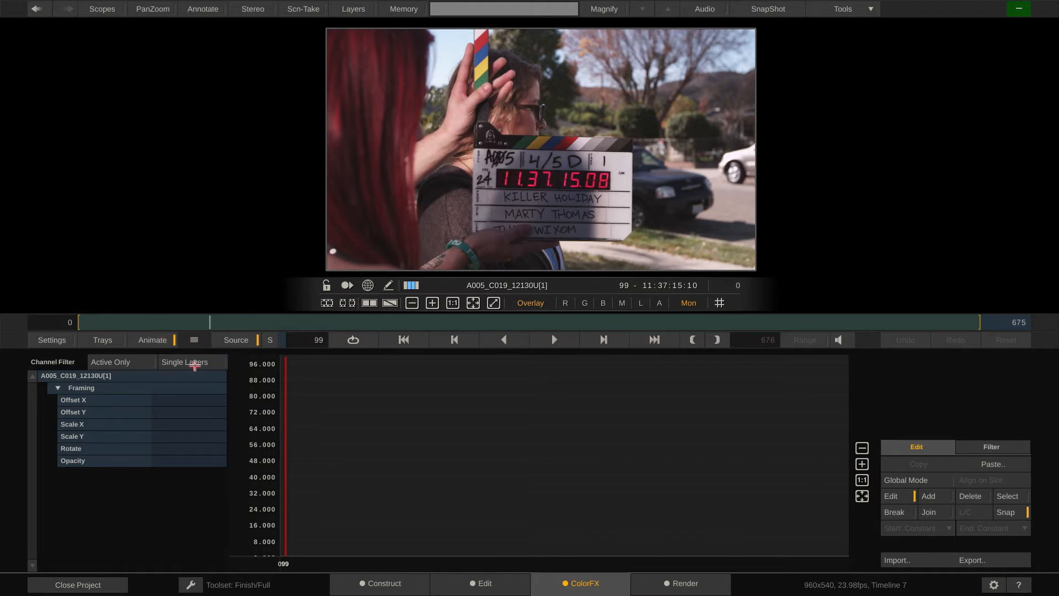
- Check the channel list with the active-only filter on and off, and leave the Animation Editor
left_click(139, 362)
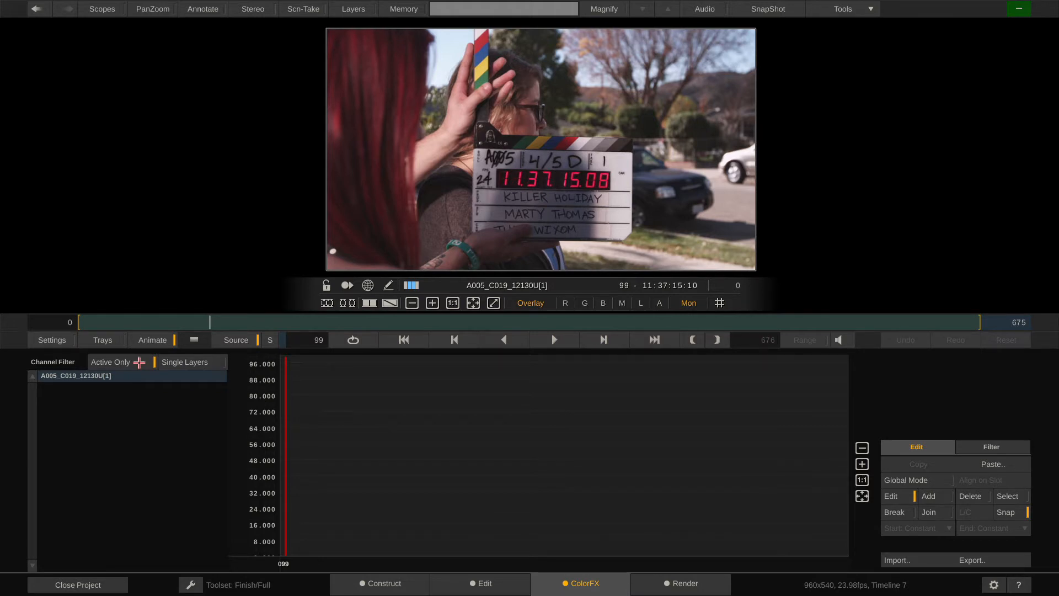
left_click(139, 362)
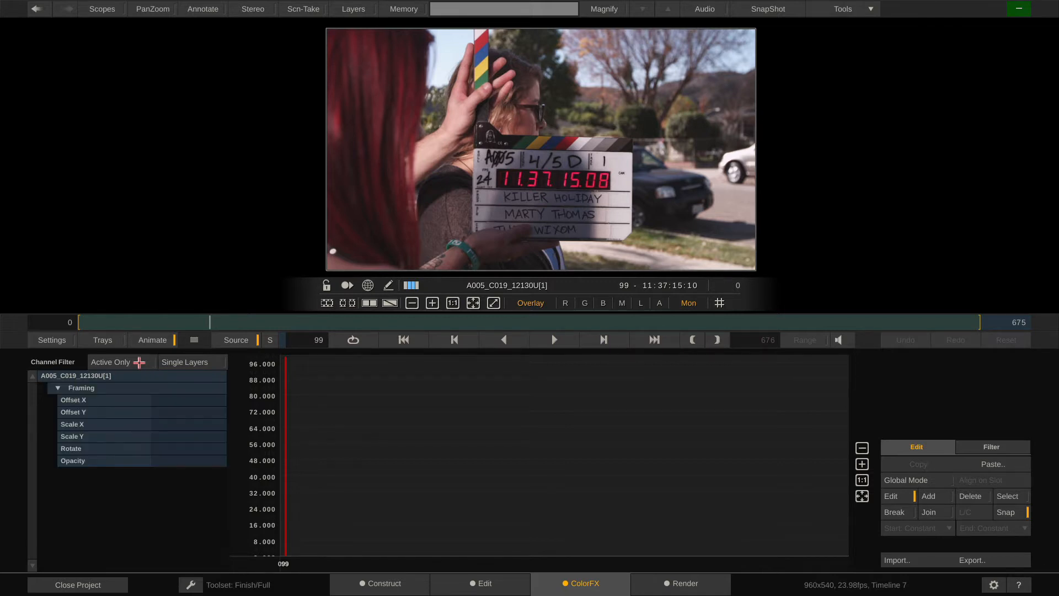
left_click(159, 336)
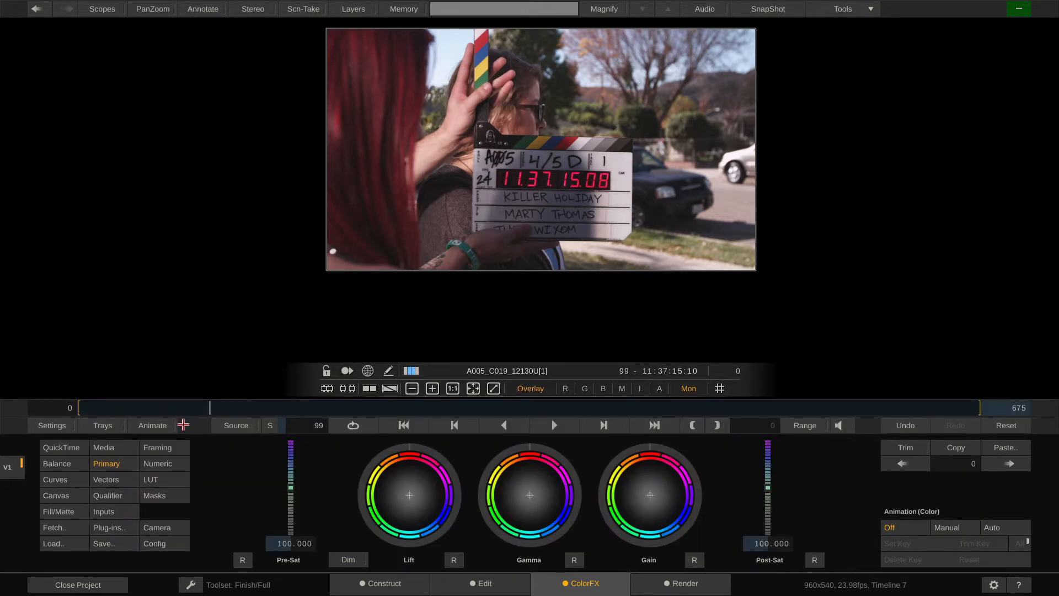
- At frame 0, enable manual colour animation and set the numeric Gamma Master to 0.421
left_click_drag(211, 408, 62, 411)
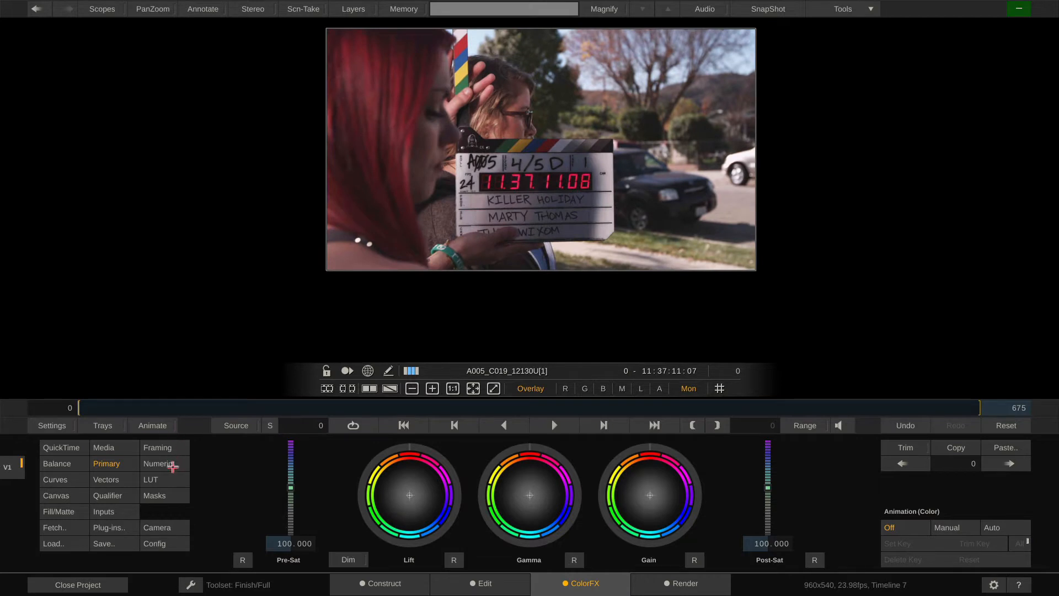
left_click(170, 463)
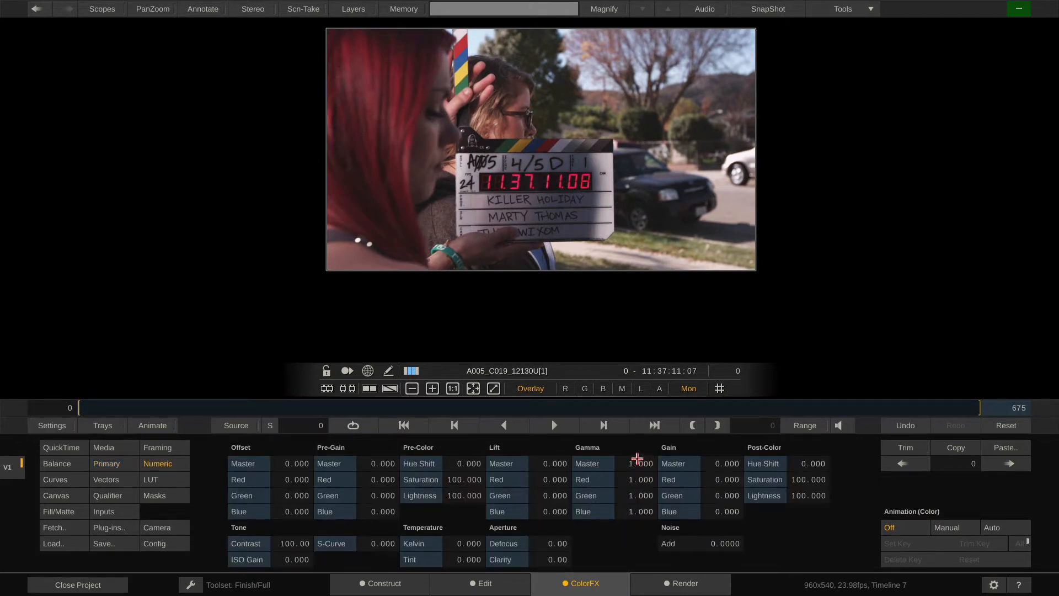
left_click_drag(637, 459, 628, 450)
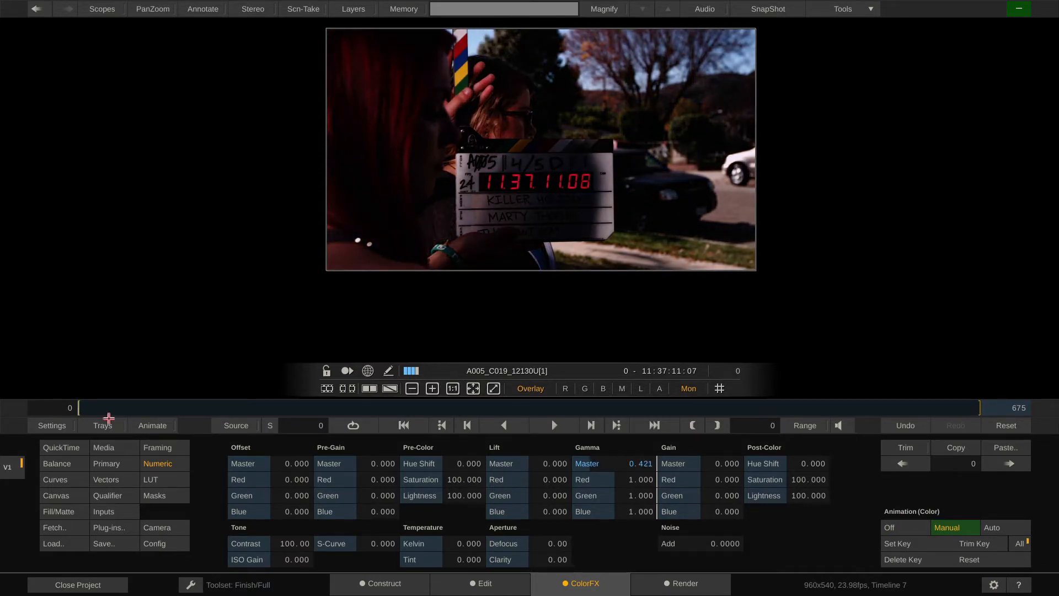
- Set the Gamma Master to 3.250 at frame 67 and return to frame 0
left_click_drag(89, 408, 167, 408)
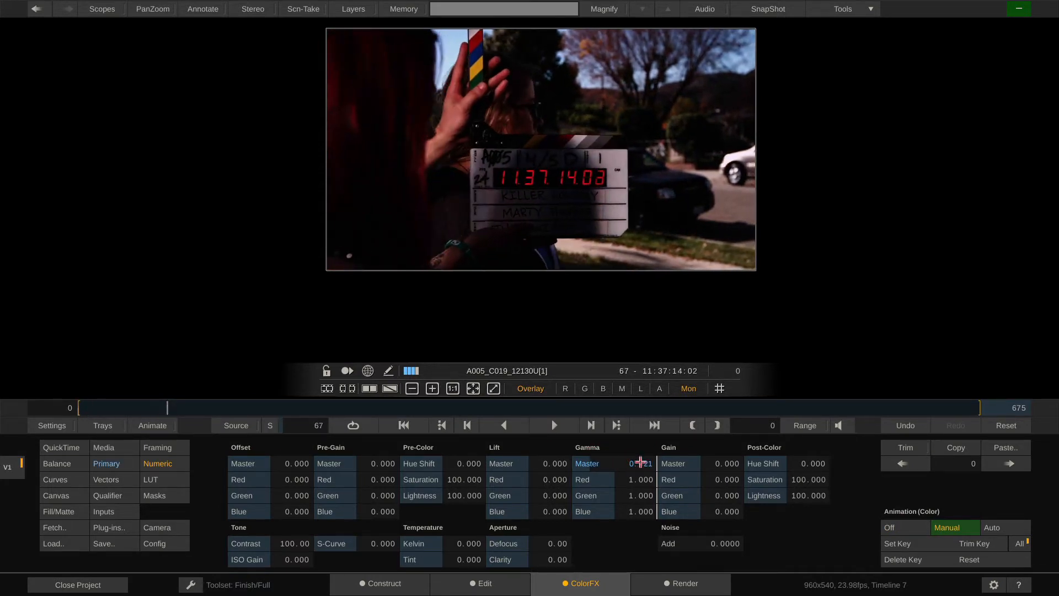
left_click_drag(634, 466, 664, 505)
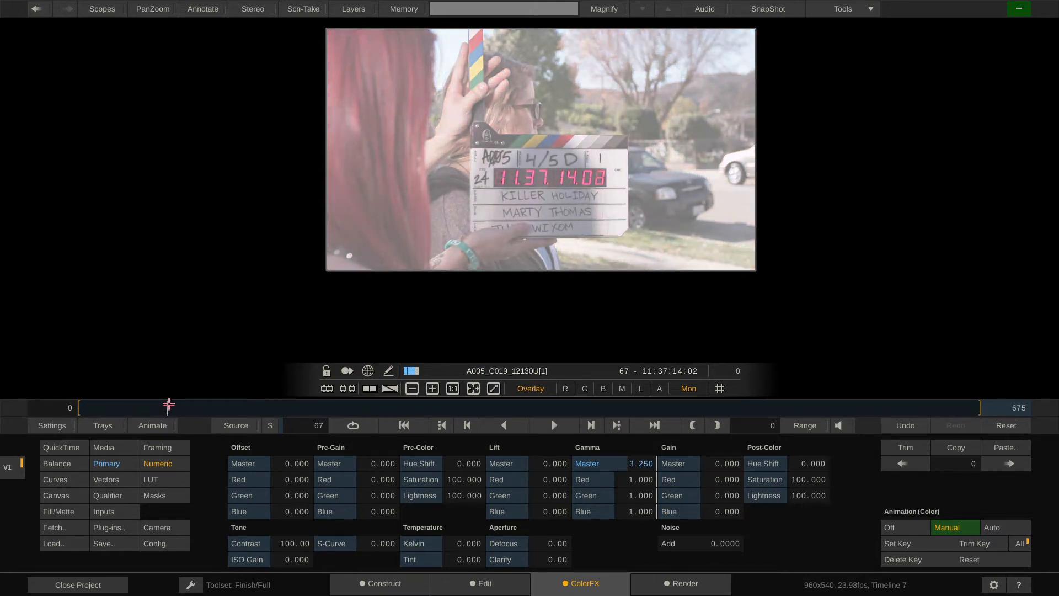
left_click_drag(168, 405, 41, 406)
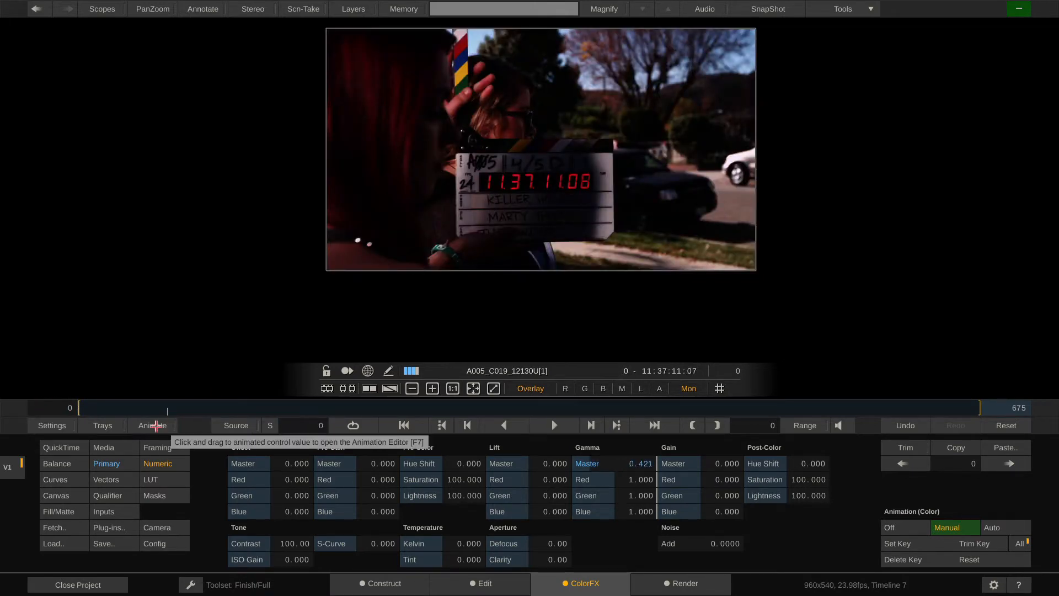
- Open the Animation Editor, look through the channel list and filter it to active channels only
left_click(155, 425)
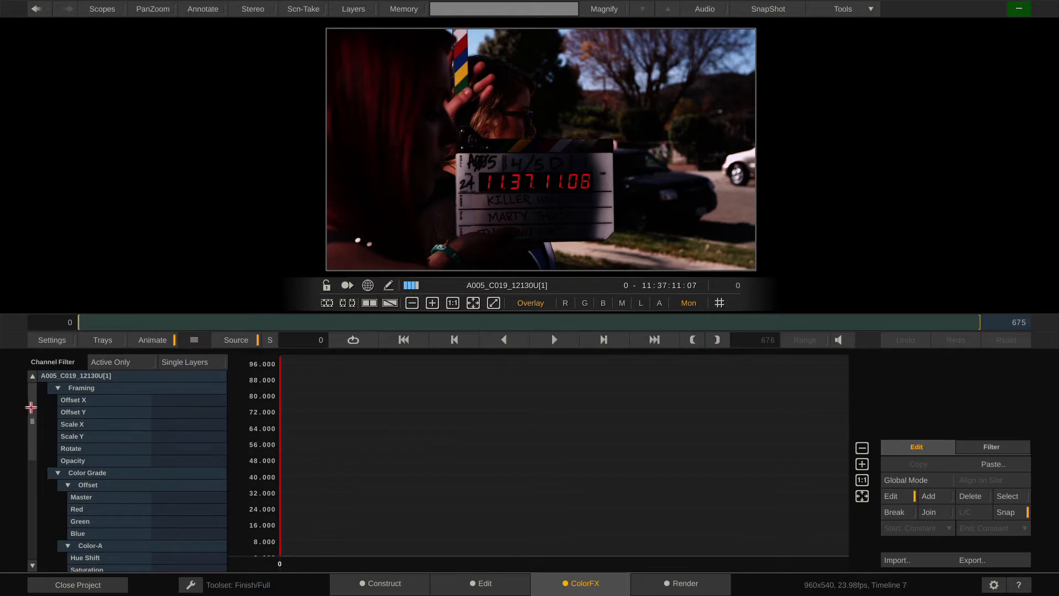
left_click_drag(33, 408, 41, 439)
left_click(141, 364)
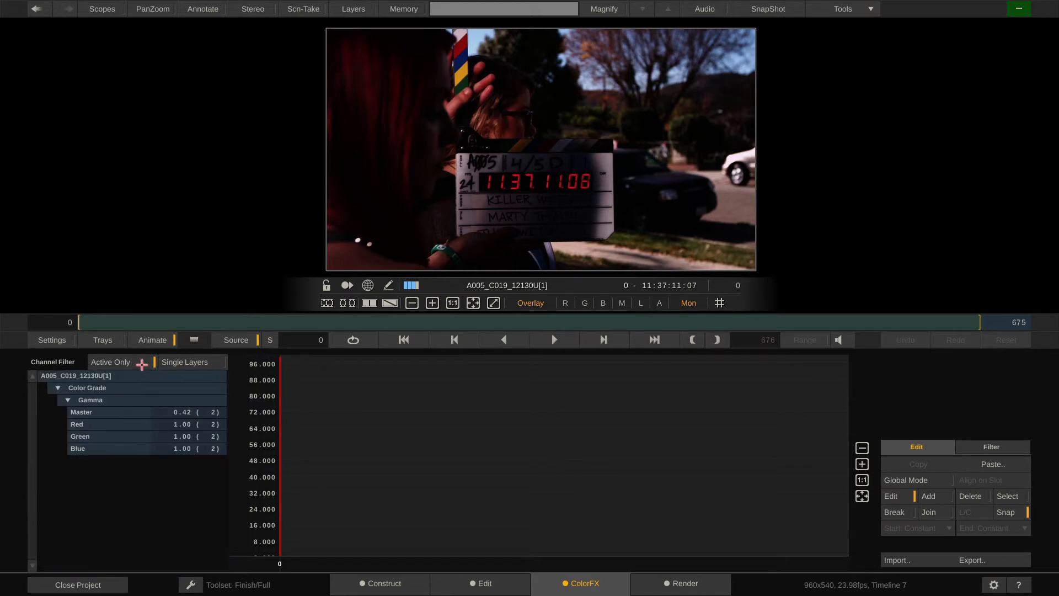
- Examine the Gamma Master animation curve, clear the active-only filter and leave the Animation Editor
left_click(124, 413)
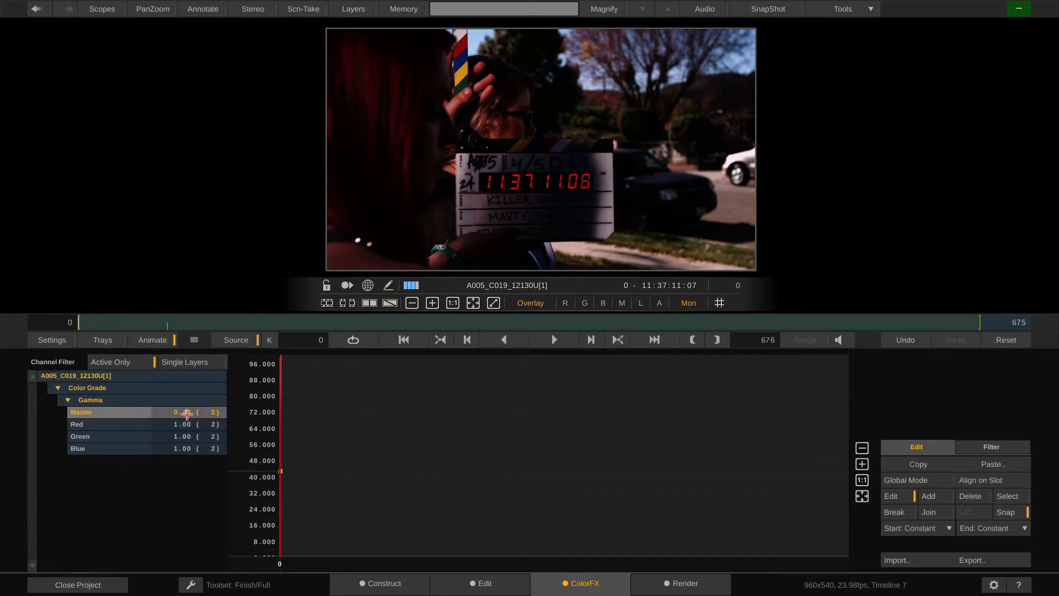
left_click_drag(407, 438, 416, 524)
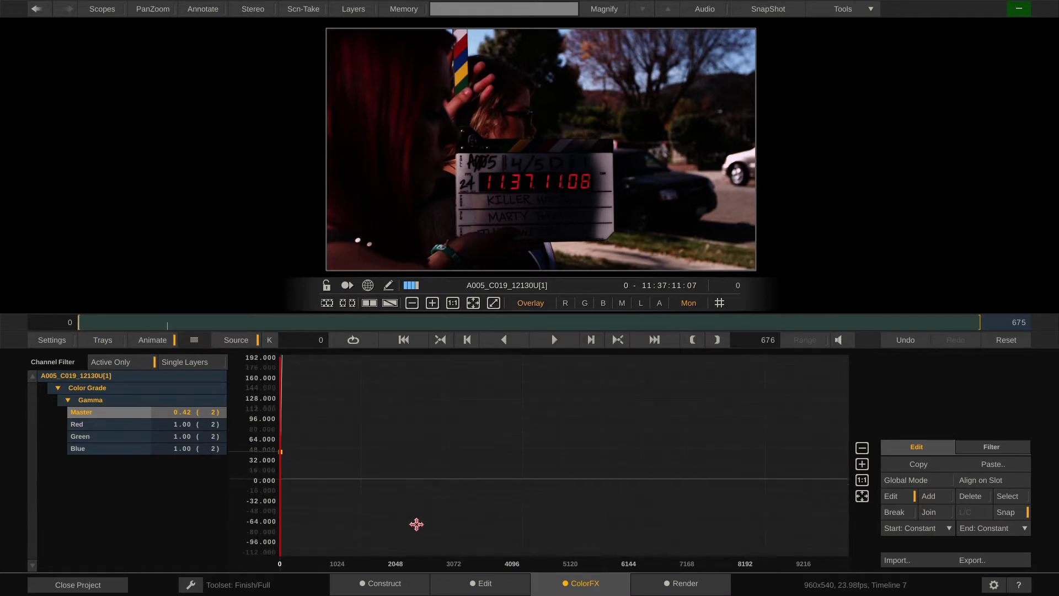
left_click_drag(435, 423, 435, 521)
left_click_drag(531, 438, 549, 533)
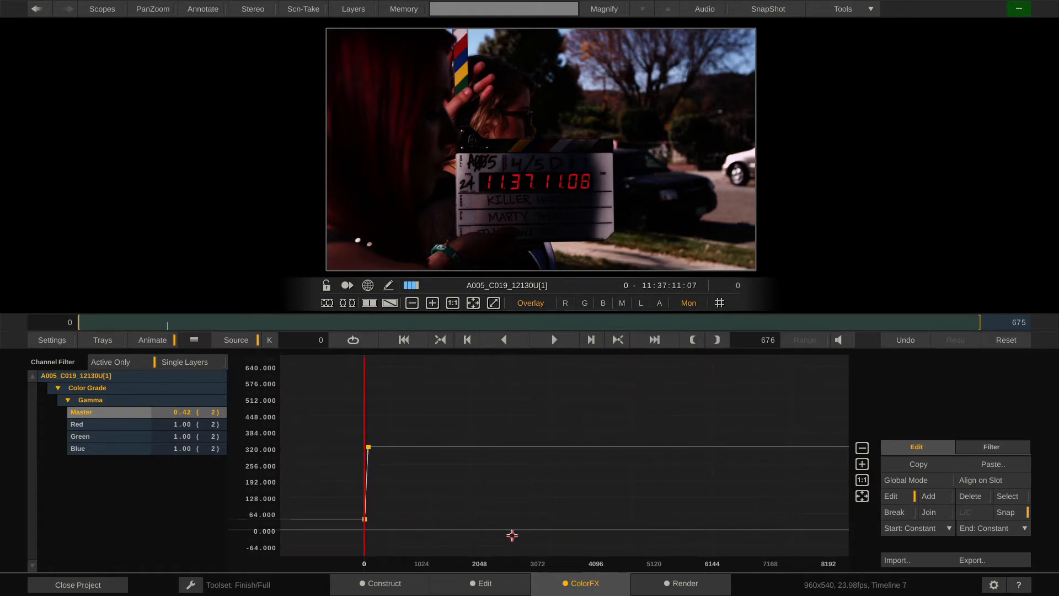
left_click(87, 411)
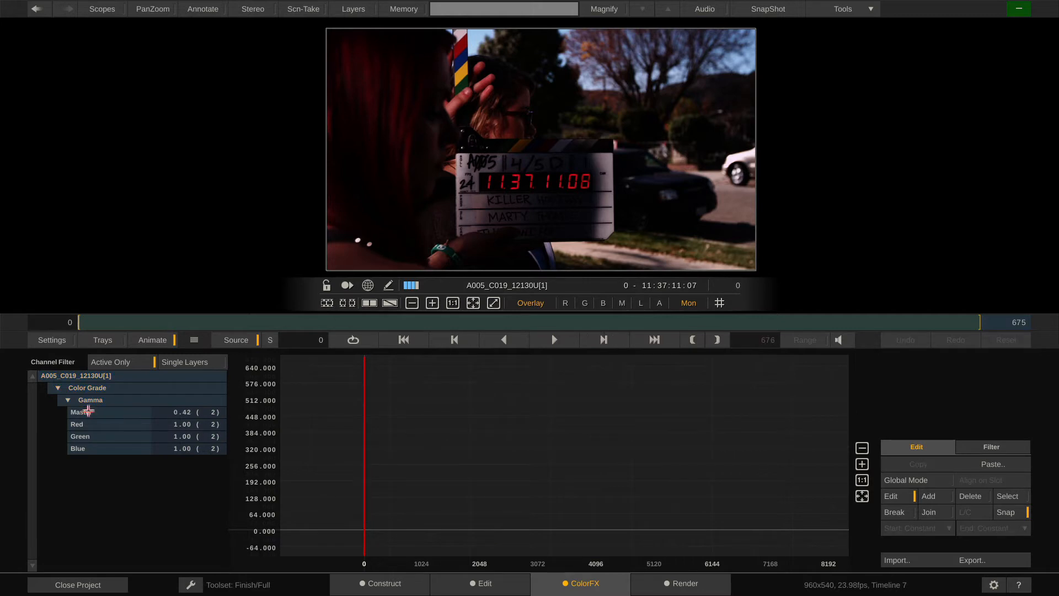
left_click(130, 361)
left_click(146, 338)
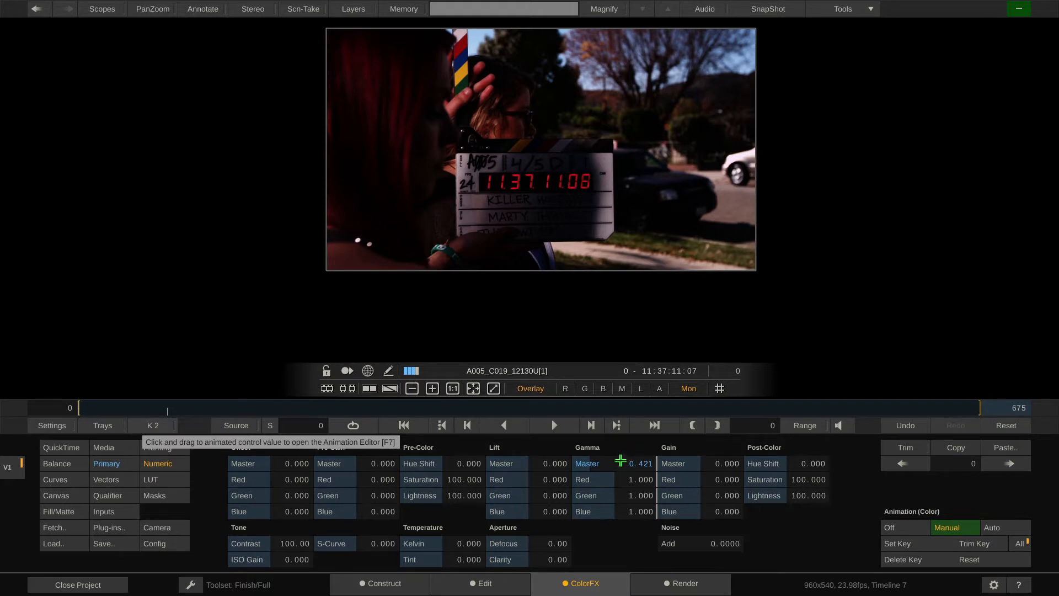
- Open the Gamma Master curve directly from its numeric control and frame both keyframes in the graph
left_click(621, 461)
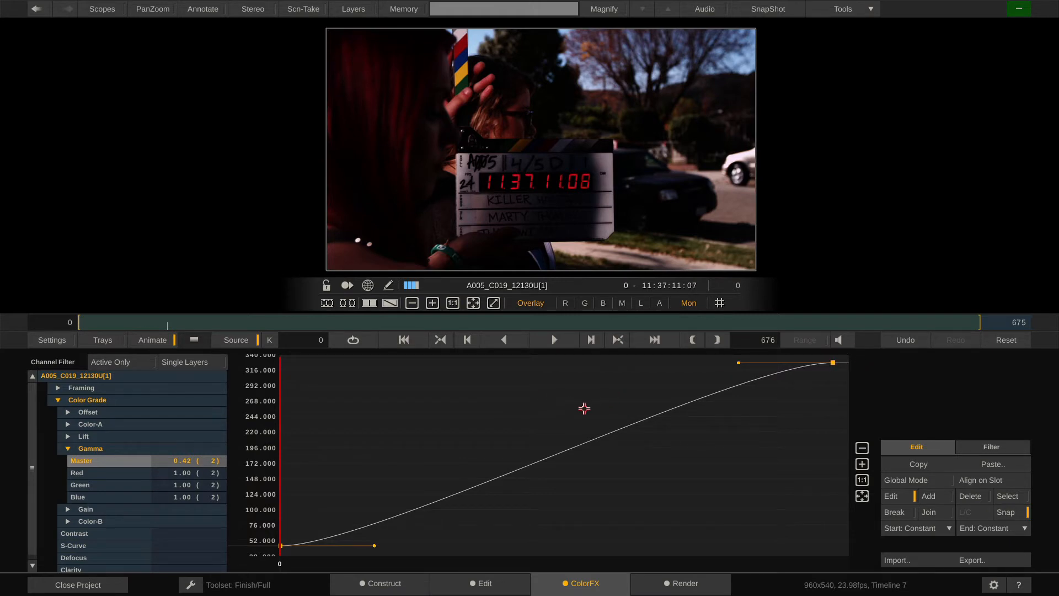
left_click_drag(566, 398, 391, 451)
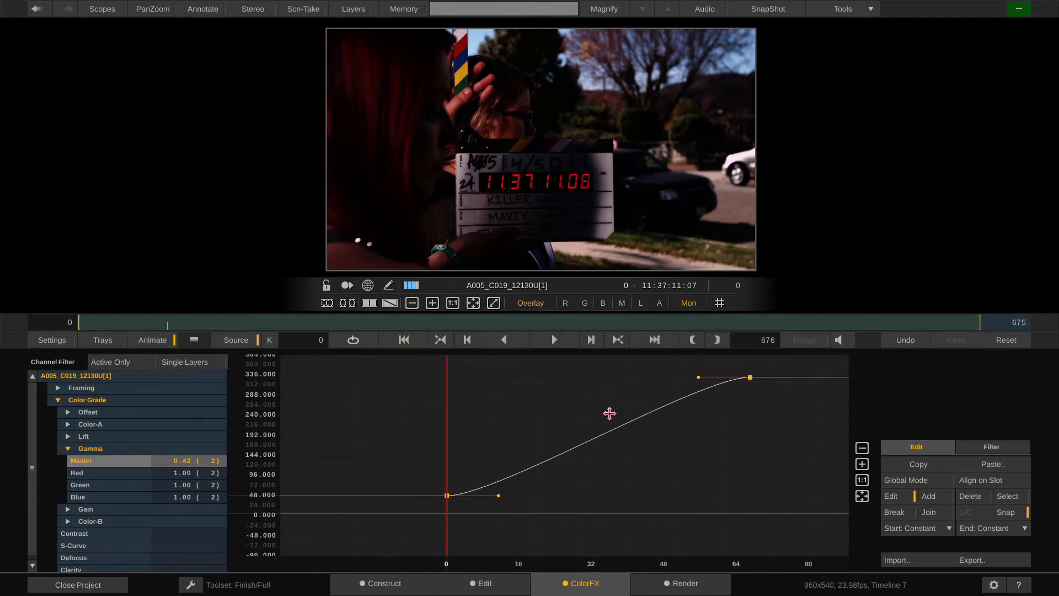
left_click_drag(610, 415, 531, 422)
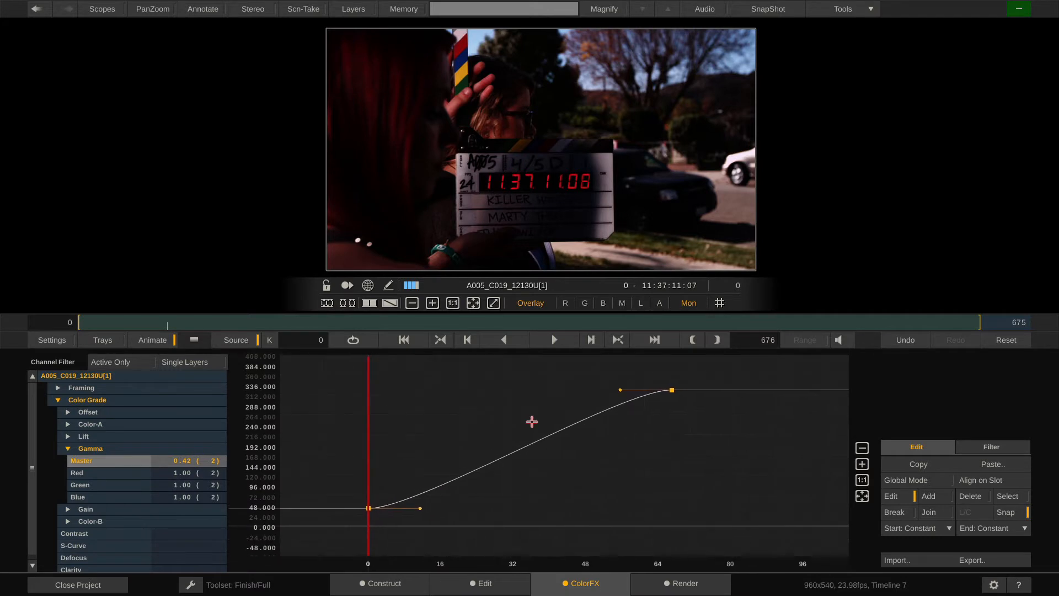
- Reshape the Gamma Master curve with its tangent handles and raise the frame 0 keyframe to 0.72
mouse_move(421, 508)
left_mouse_down()
mouse_move(411, 473)
mouse_move(430, 518)
mouse_move(421, 478)
mouse_move(434, 499)
left_mouse_up()
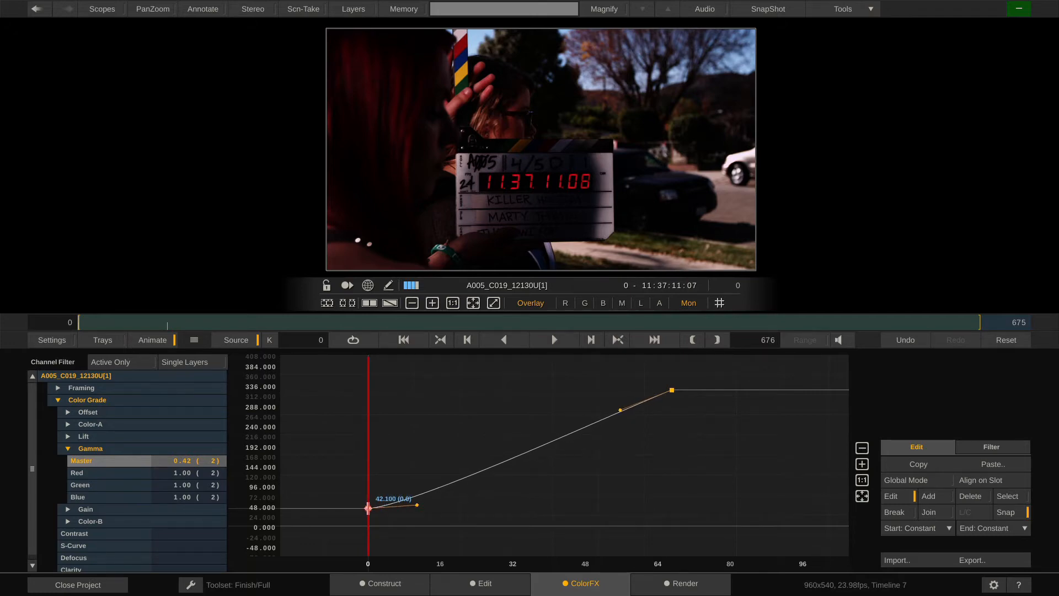
mouse_move(368, 508)
left_mouse_down()
mouse_move(369, 457)
mouse_move(384, 501)
mouse_move(363, 488)
mouse_move(367, 501)
left_mouse_up()
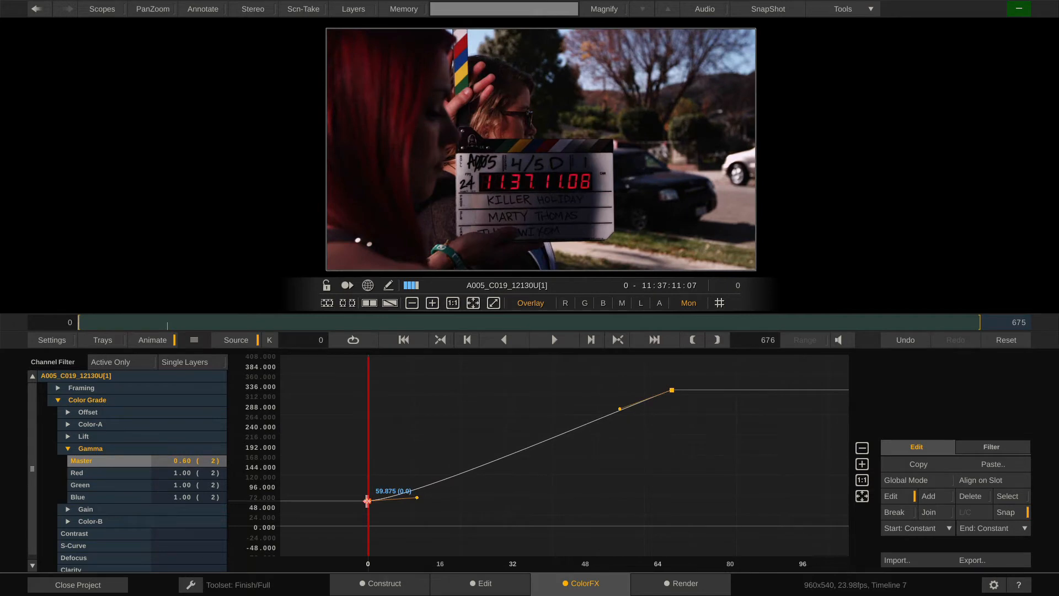
left_click_drag(369, 477, 417, 494)
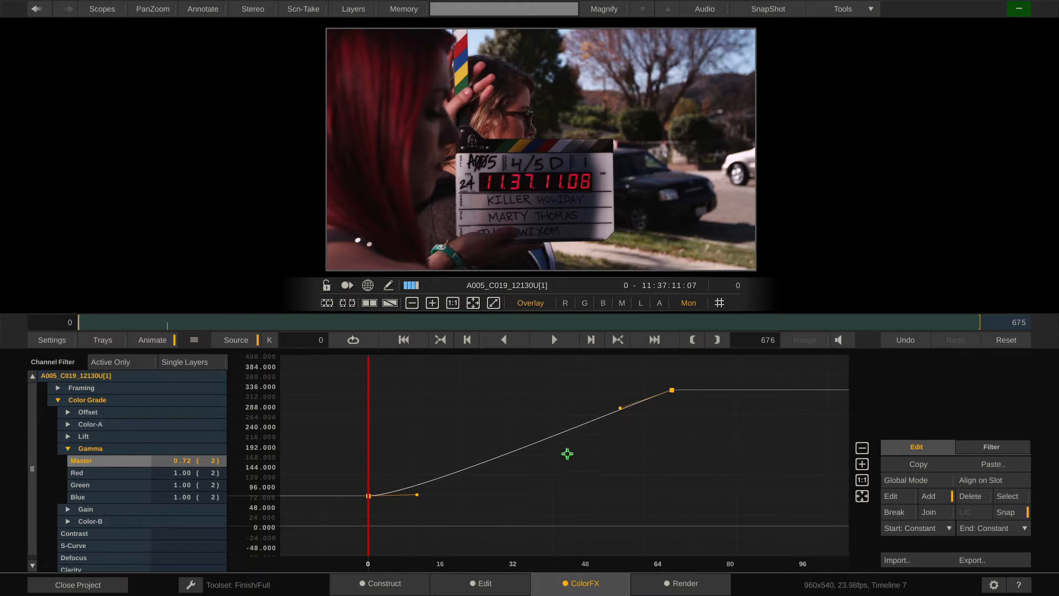
- Add keyframes to the Gamma Master curve at about frames 25 and 47, and move the second slightly earlier and higher
left_click(483, 463)
left_click(581, 425)
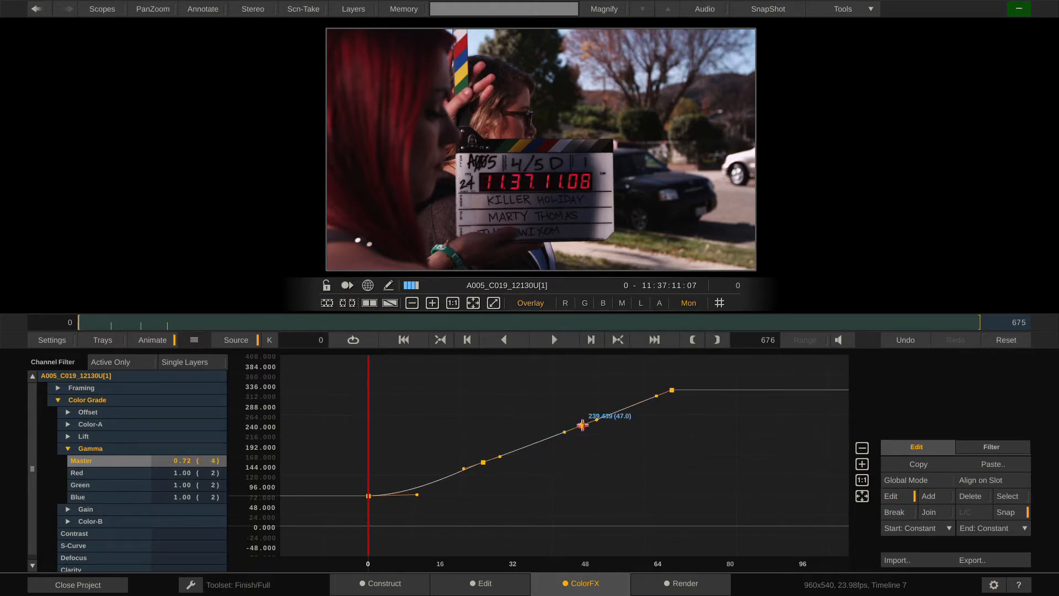
mouse_move(581, 423)
left_mouse_down()
mouse_move(589, 398)
mouse_move(578, 418)
left_mouse_up()
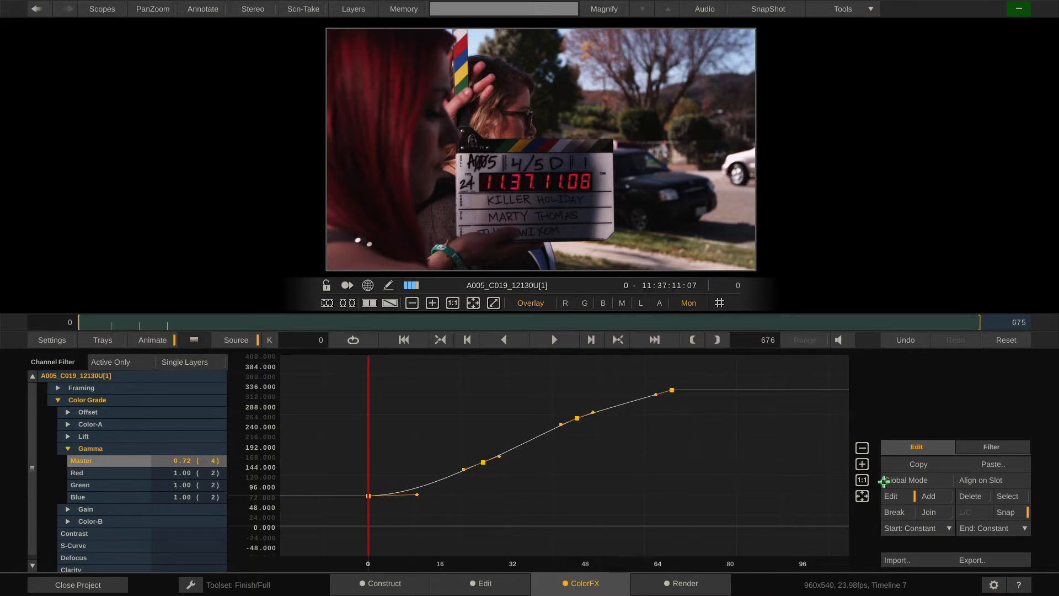
- Turn on Global Mode, lower the whole Gamma Master curve to about 0.36 at frame 0 and nudge it slightly later
left_click(918, 481)
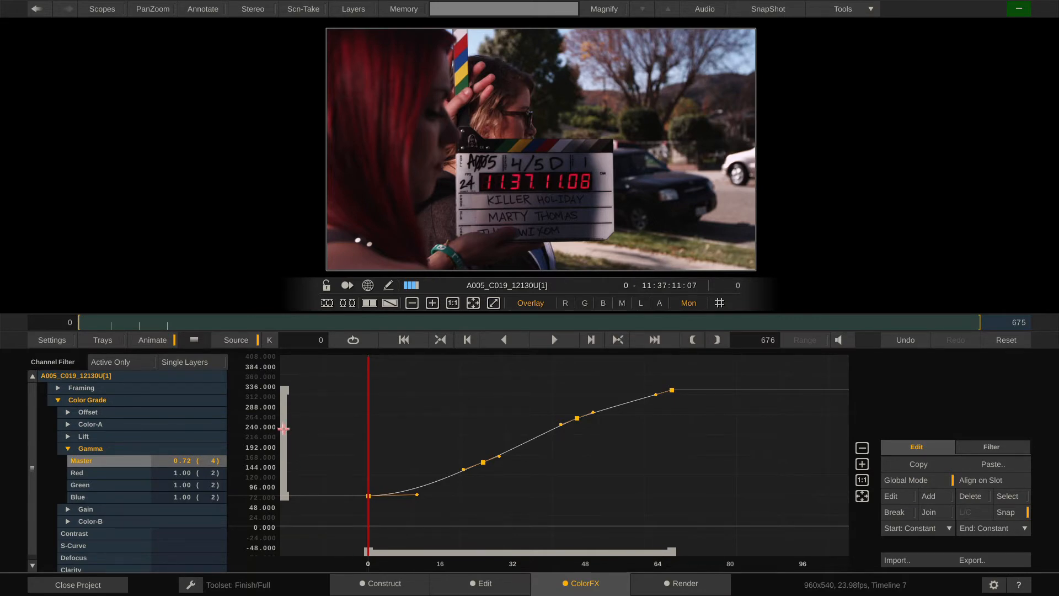
mouse_move(284, 428)
left_mouse_down()
mouse_move(284, 470)
mouse_move(287, 392)
mouse_move(289, 444)
left_mouse_up()
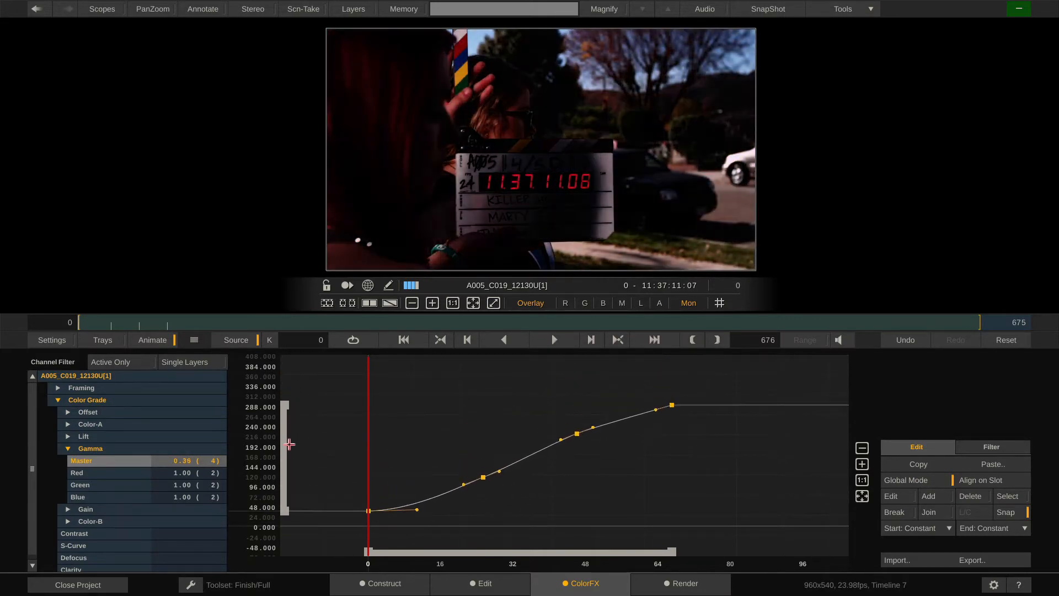
mouse_move(431, 553)
left_mouse_down()
mouse_move(406, 544)
mouse_move(438, 546)
left_mouse_up()
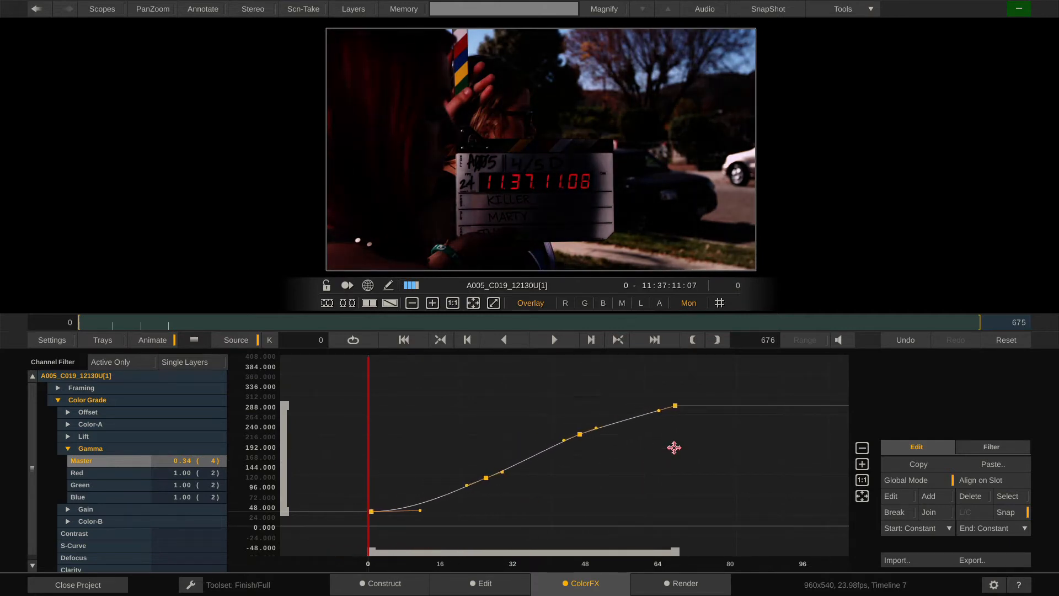
- Shift the whole Gamma Master curve later in time so that it starts at about frame 55
left_click_drag(674, 448, 605, 443)
left_click_drag(723, 444, 521, 444)
left_click_drag(732, 439, 731, 489)
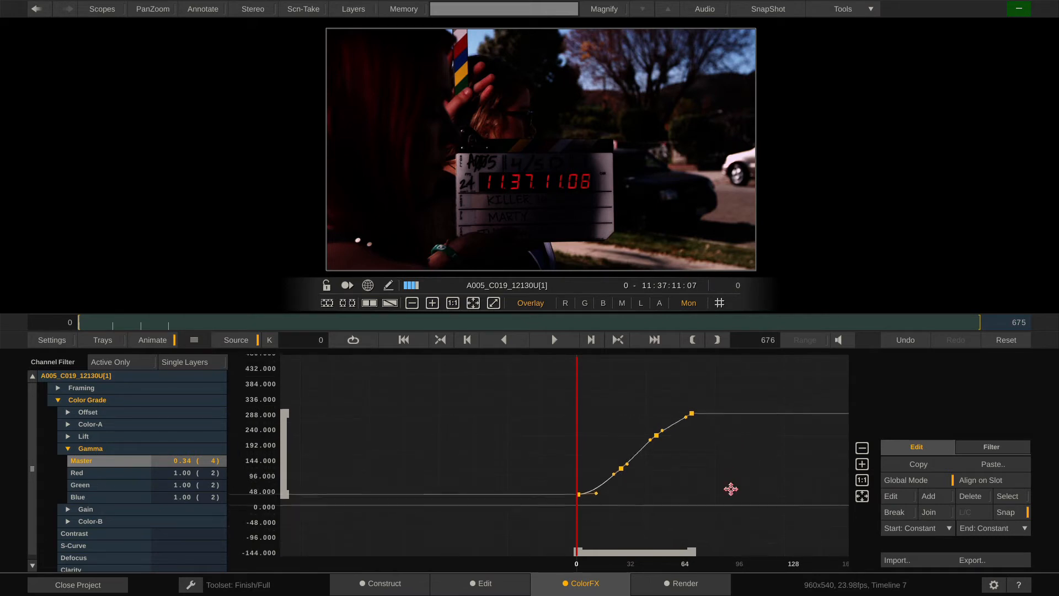
left_click_drag(771, 449, 551, 454)
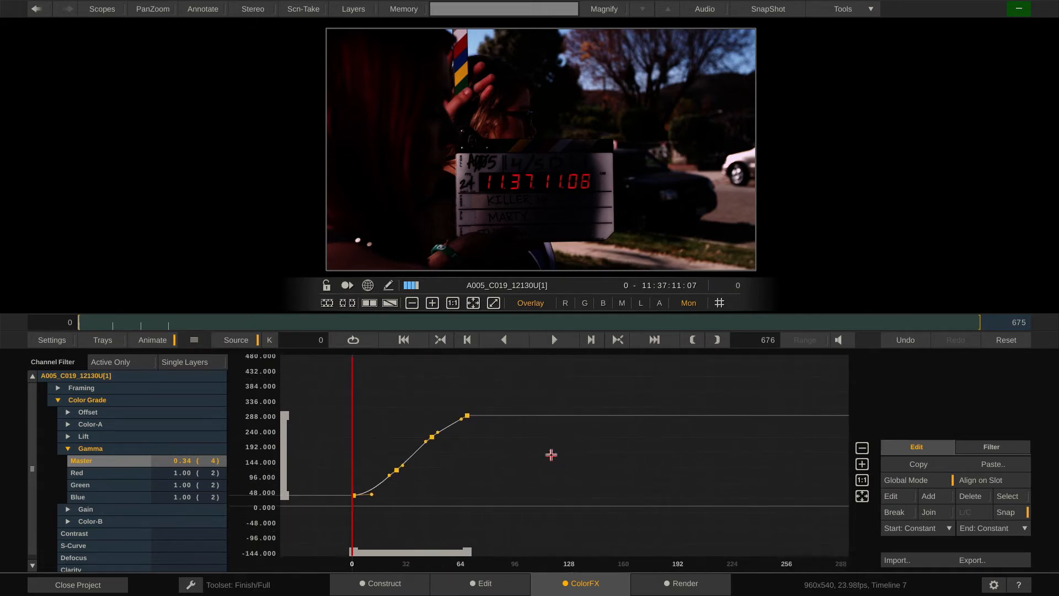
left_click_drag(394, 551, 596, 553)
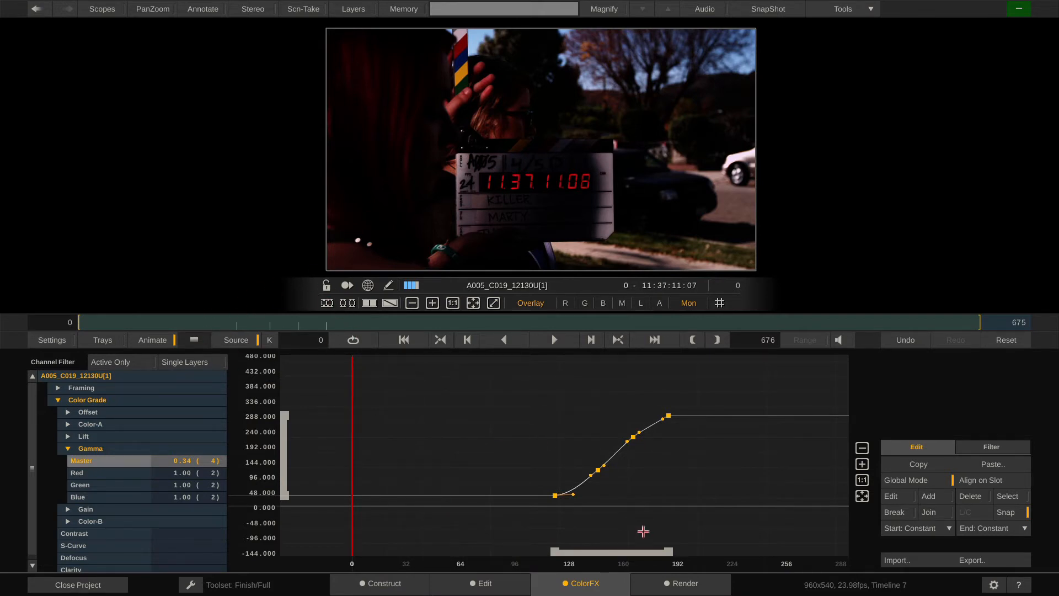
left_click_drag(635, 552, 524, 551)
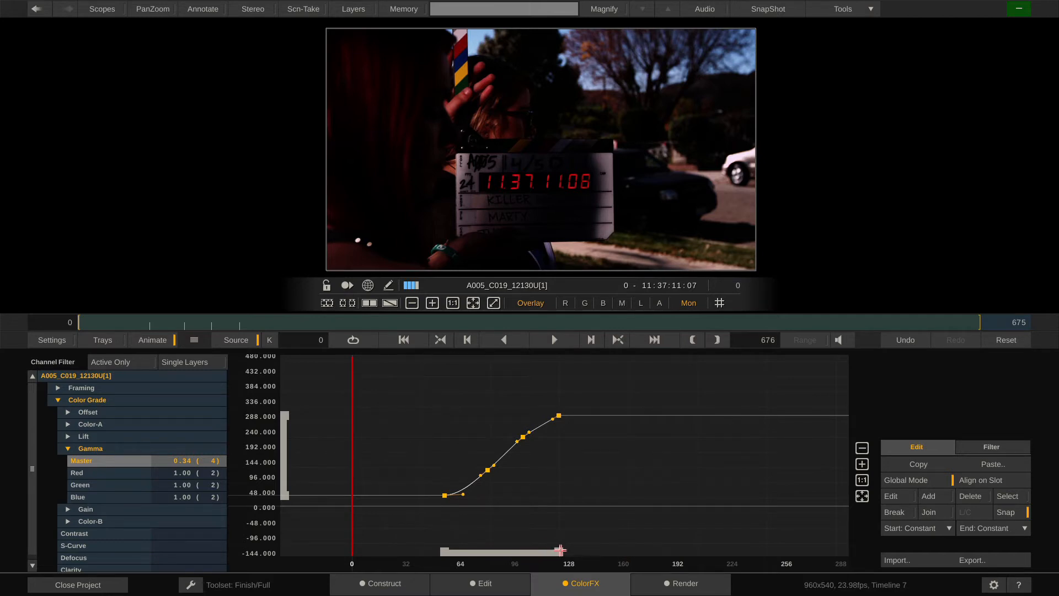
- Stretch the curve to span about frames 31 to 124, raise its upper end slightly, and leave Global Mode
mouse_move(559, 551)
left_mouse_down()
mouse_move(694, 551)
mouse_move(563, 551)
left_mouse_up()
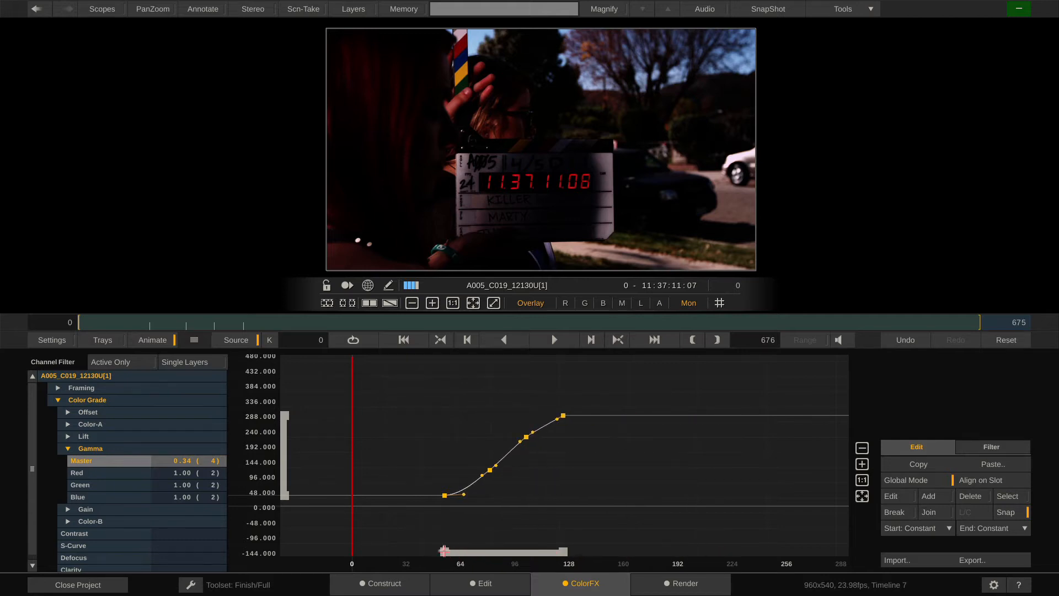
left_click_drag(444, 550, 404, 551)
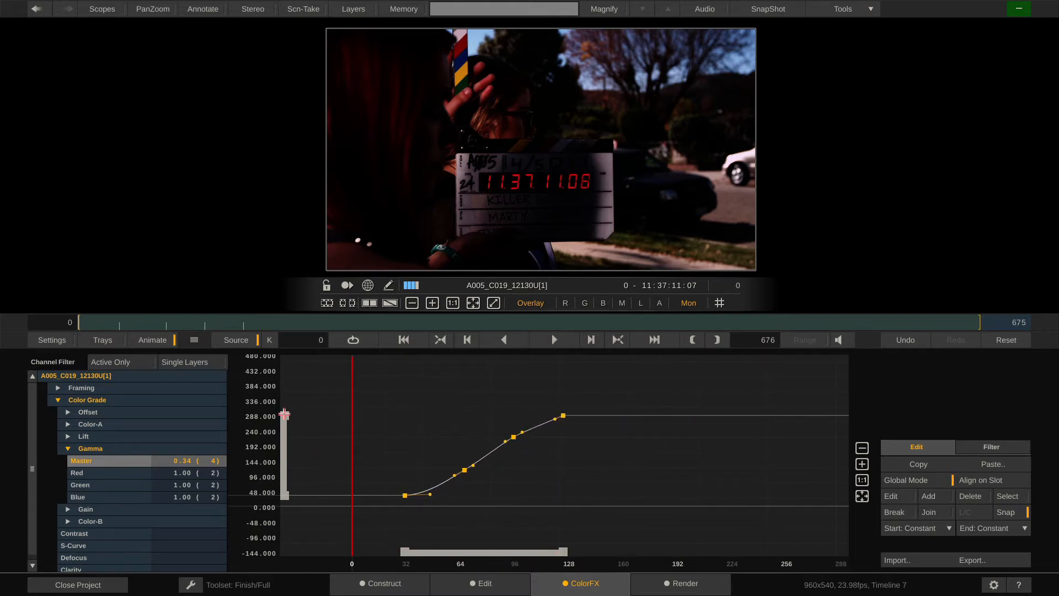
mouse_move(284, 413)
left_mouse_down()
mouse_move(284, 389)
mouse_move(284, 433)
mouse_move(279, 411)
left_mouse_up()
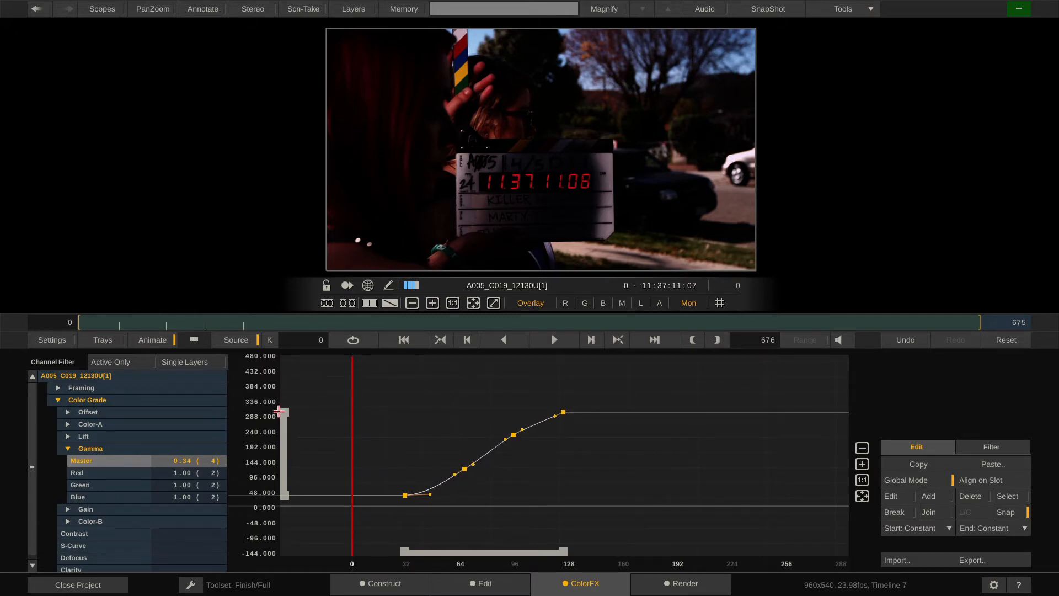
left_click(935, 481)
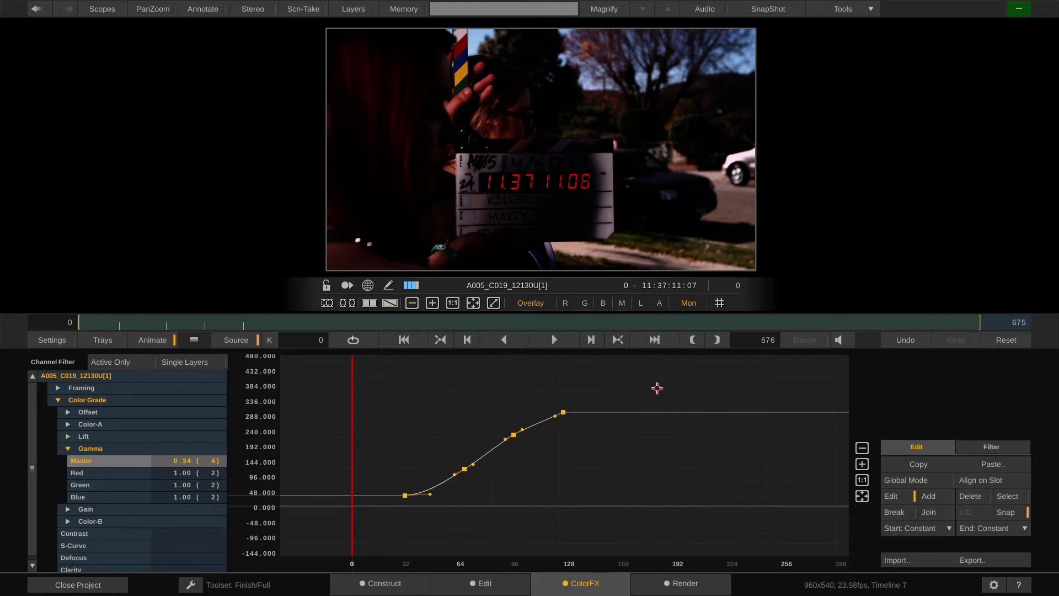
- Go to frame 127 and steepen the curve's end by lowering the last keyframe's tangent handle
left_click_drag(240, 324, 248, 323)
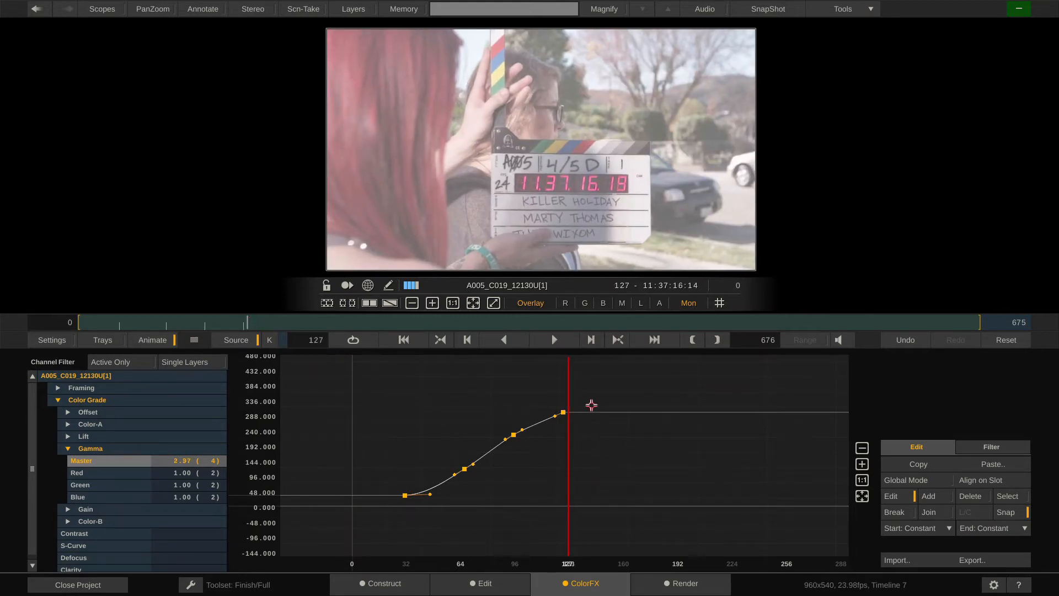
scroll(591, 405, "up", 4)
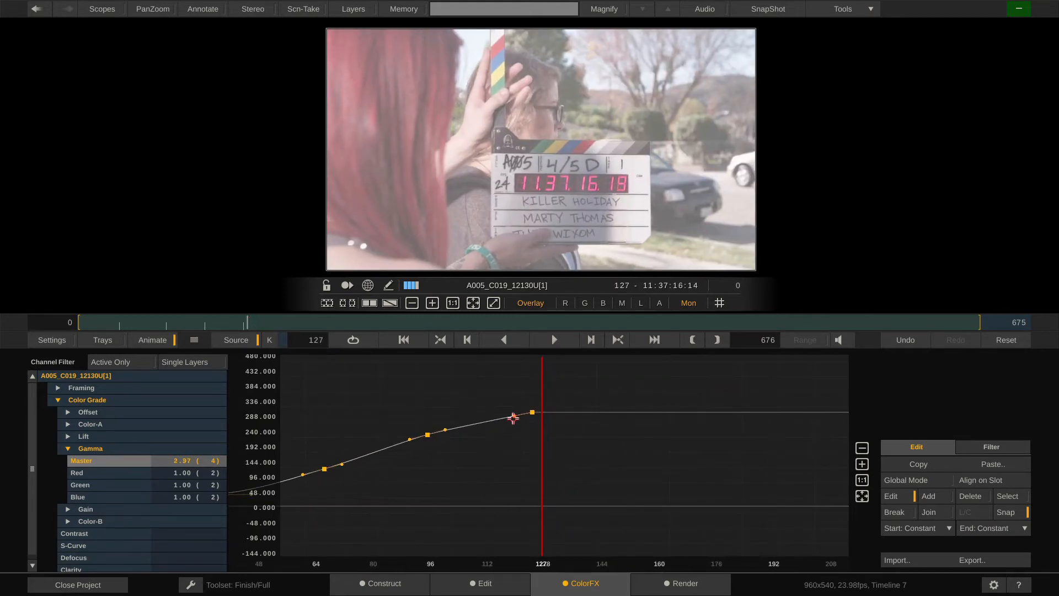
left_click_drag(513, 418, 488, 427)
- Set the curve's End behaviour to Linear and make the last keyframe's tangent handle nearly horizontal
left_click(1001, 528)
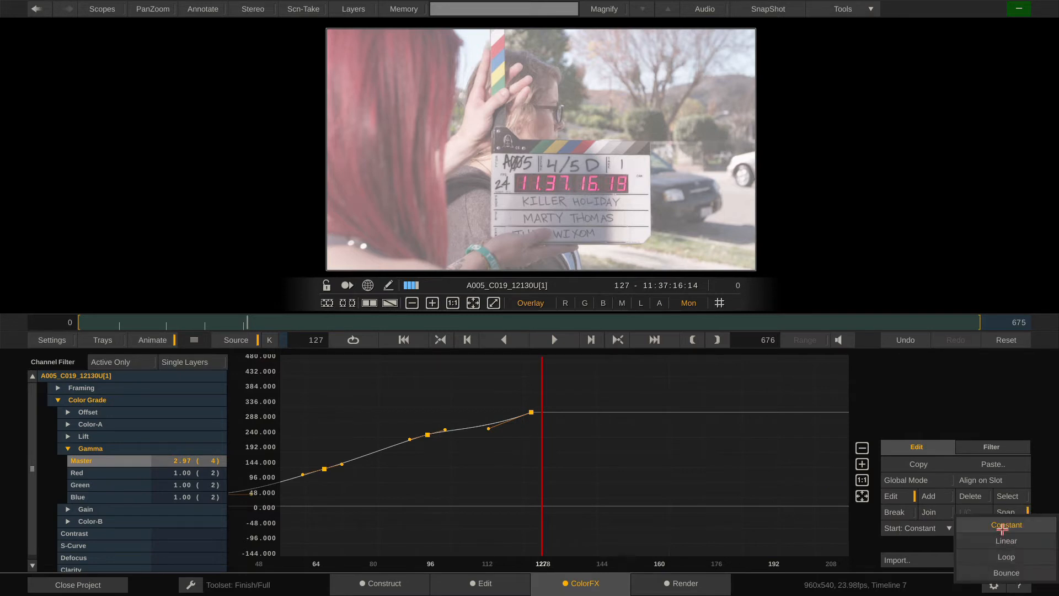
left_click(1018, 542)
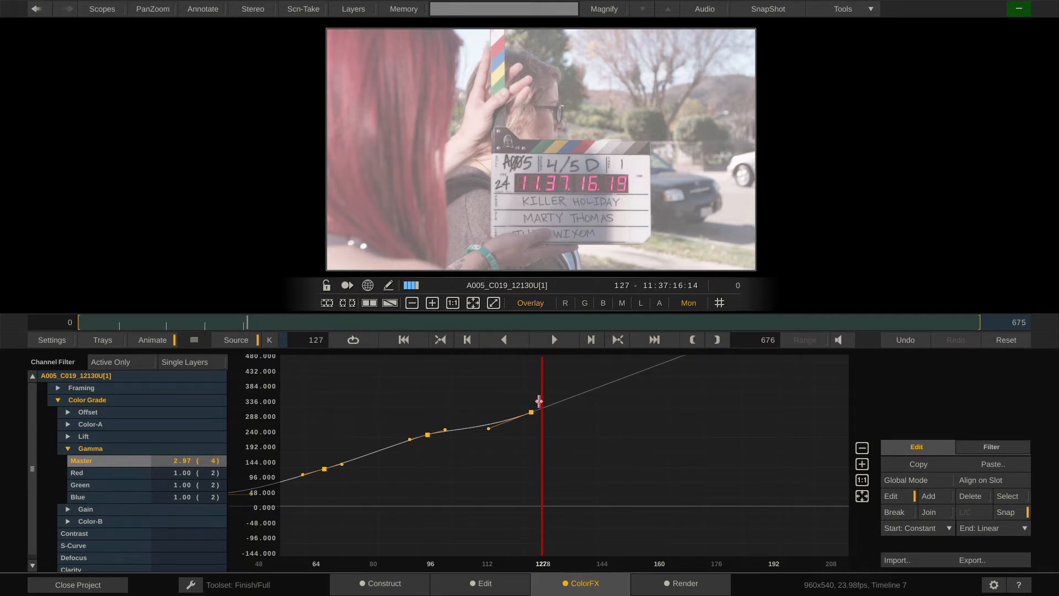
left_click_drag(488, 430, 554, 445)
left_click_drag(497, 428, 492, 412)
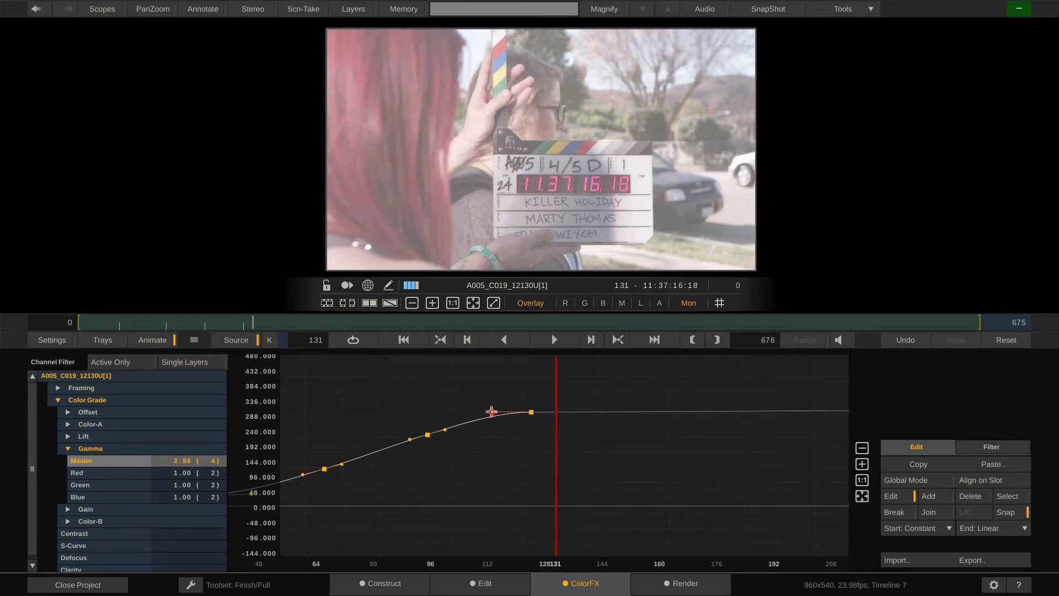
- Set the curve's End behaviour to Loop, inspect the repeats and scrub through the clip to frame 46
left_click_drag(600, 430, 346, 434)
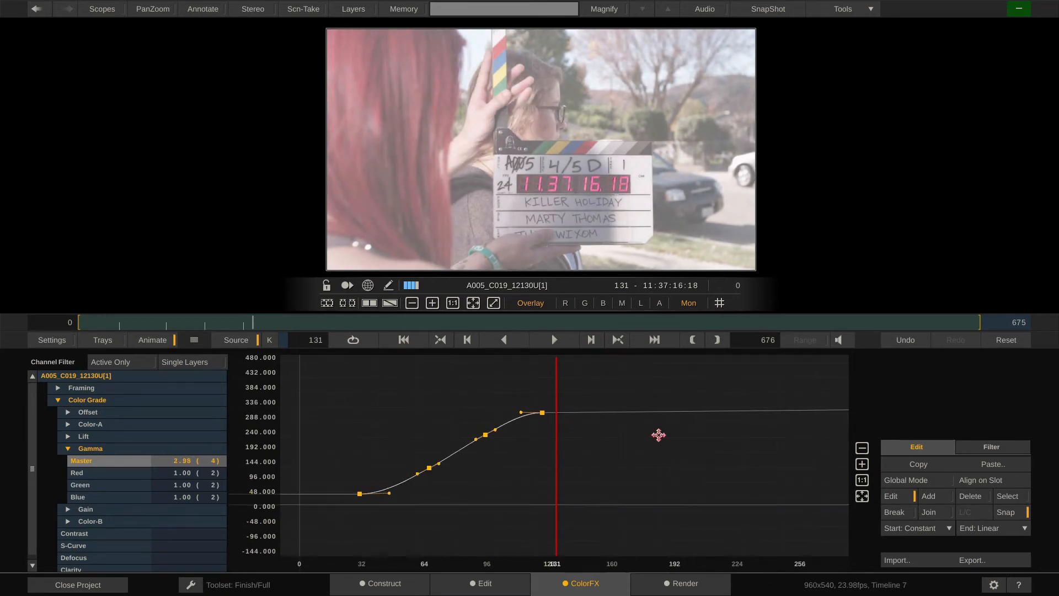
left_click_drag(659, 436, 401, 435)
left_click_drag(804, 475, 801, 473)
left_click(1009, 524)
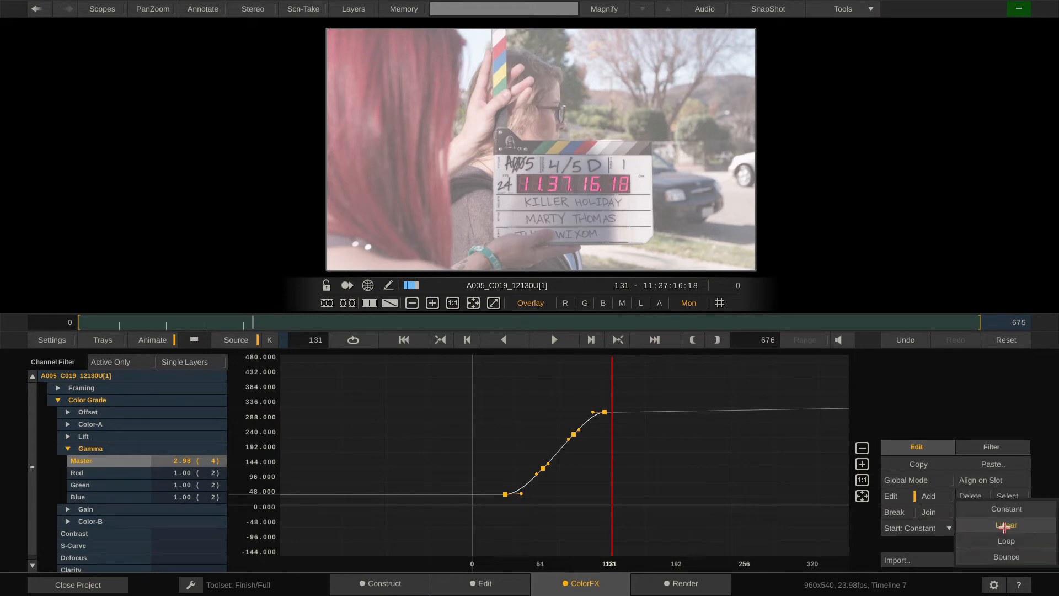
left_click(1005, 539)
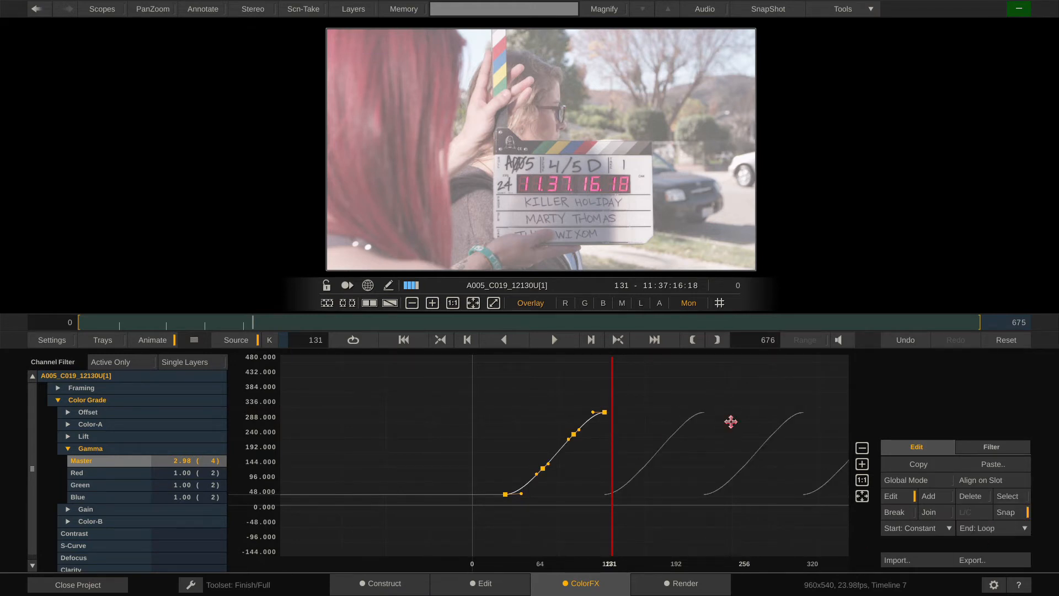
left_click_drag(731, 421, 546, 425)
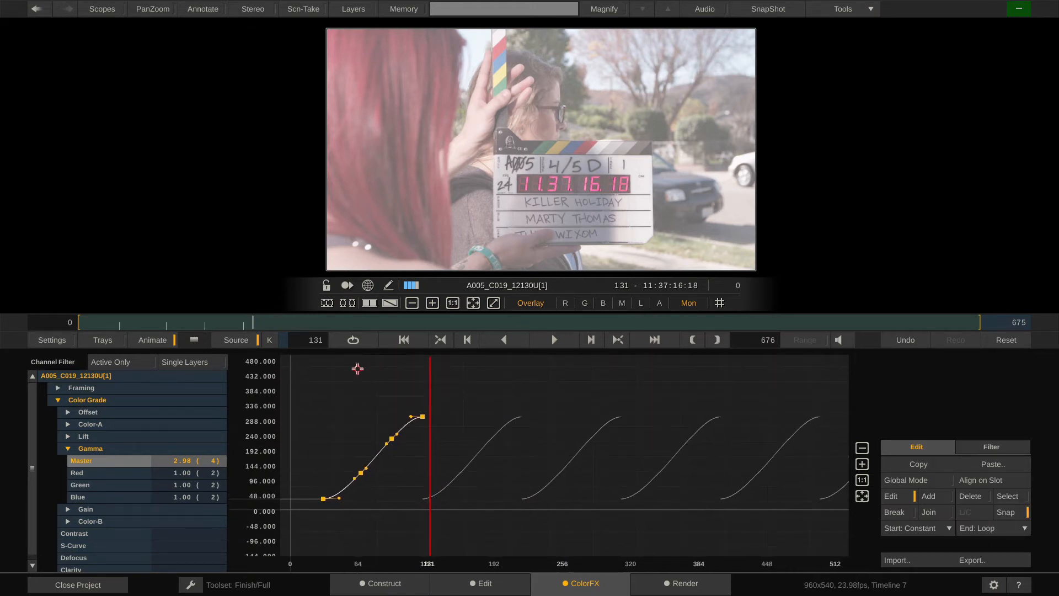
left_click(125, 323)
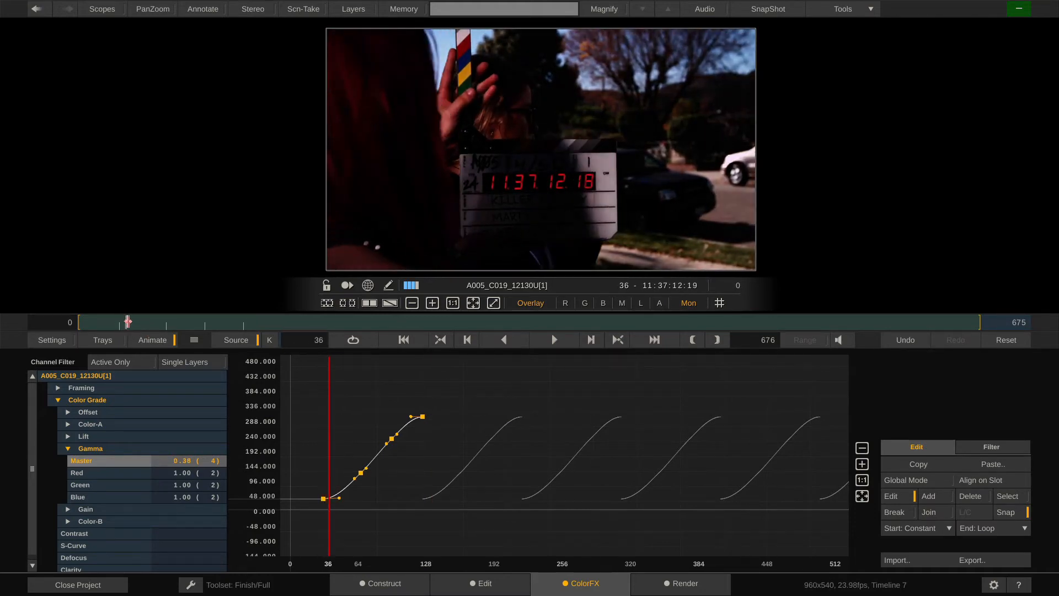
left_click(182, 317)
left_click_drag(182, 316, 138, 322)
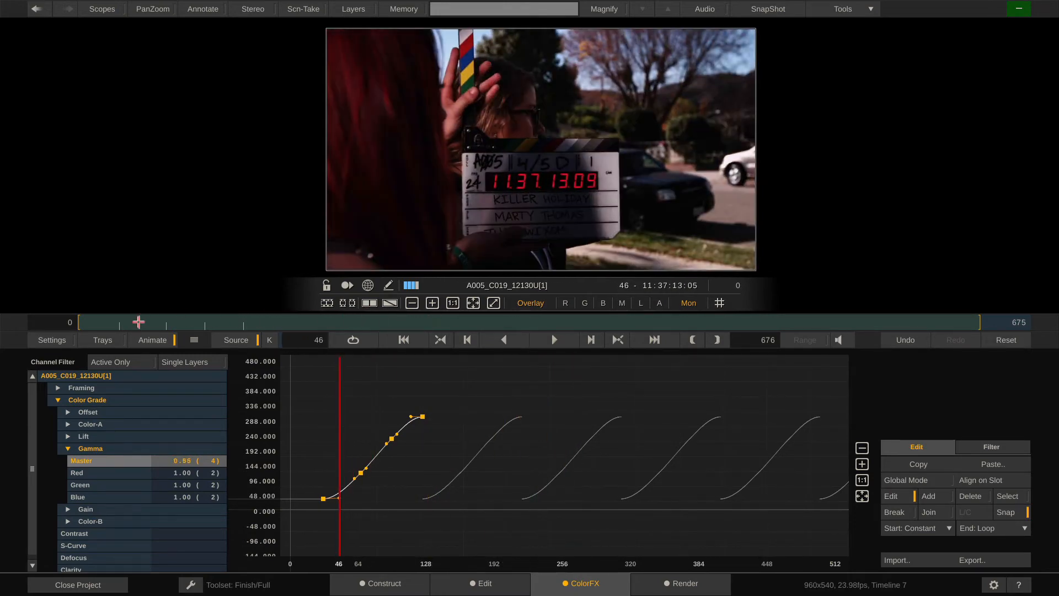
- Set the curve's End behaviour to Bounce and scrub the clip to frame 80
left_click(1030, 530)
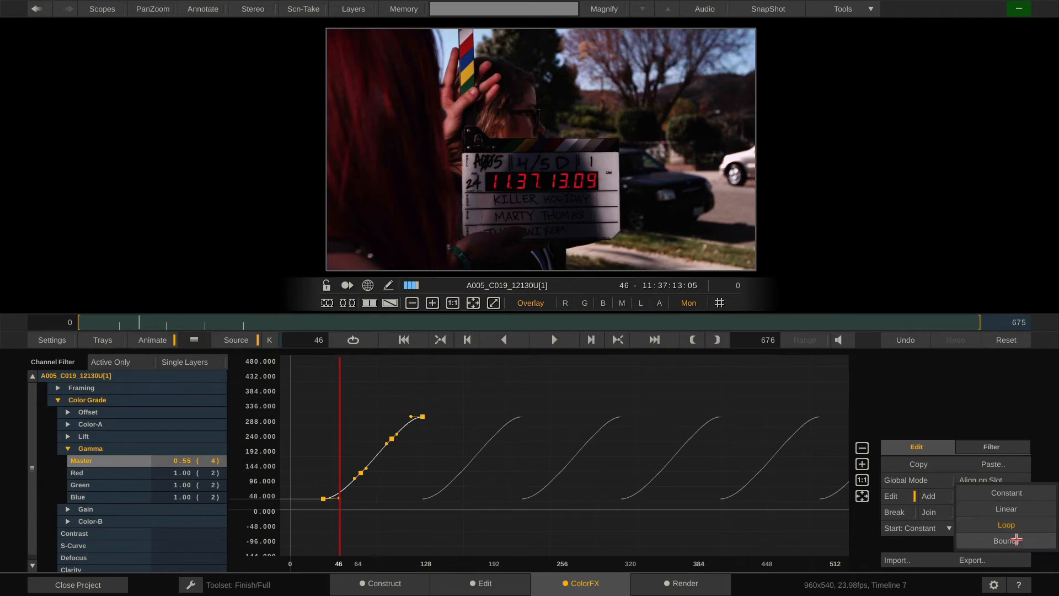
left_click(1015, 539)
left_click_drag(128, 320, 201, 314)
scroll(433, 430, "up", 5)
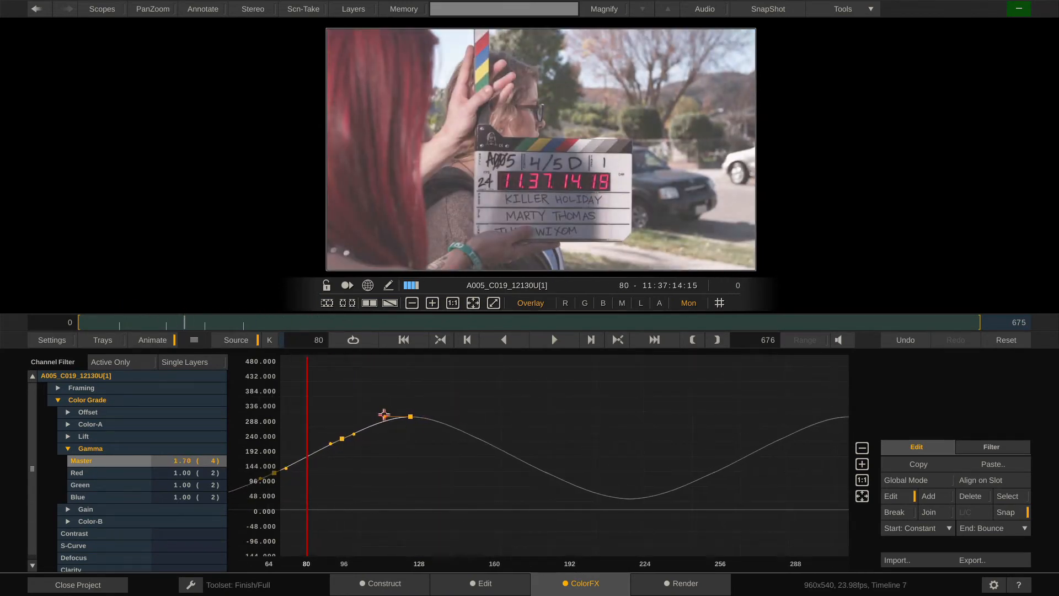
- Lengthen the last keyframe's tangent handle slightly to round off the bounce peak, keeping it nearly horizontal
mouse_move(384, 414)
left_mouse_down()
mouse_move(388, 442)
mouse_move(379, 364)
mouse_move(378, 412)
left_mouse_up()
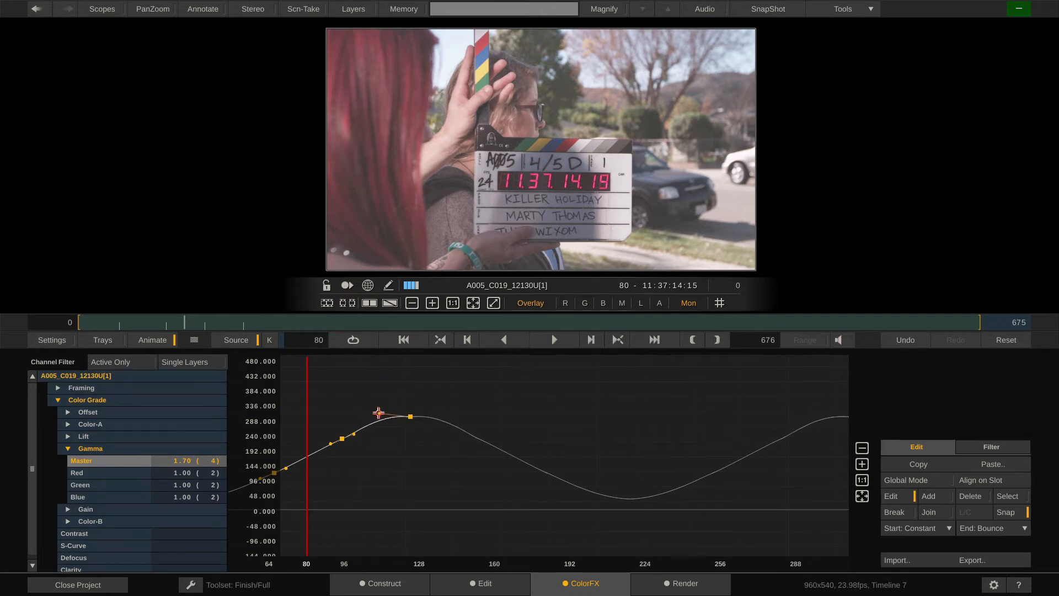
scroll(375, 413, "down", 4)
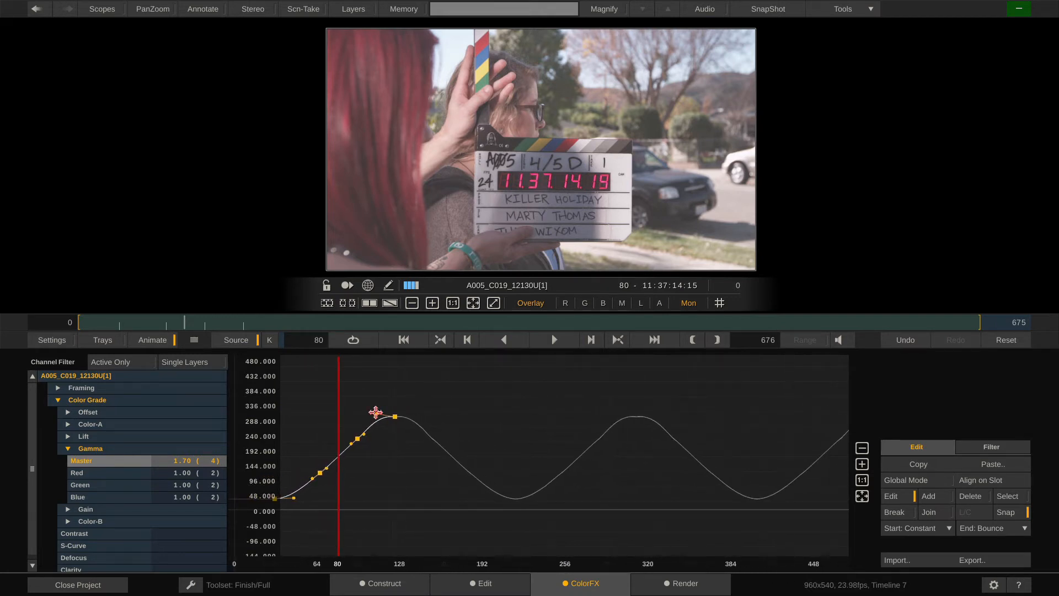
mouse_move(375, 412)
left_mouse_down()
mouse_move(392, 463)
mouse_move(366, 390)
mouse_move(377, 415)
left_mouse_up()
left_click_drag(403, 466, 562, 465)
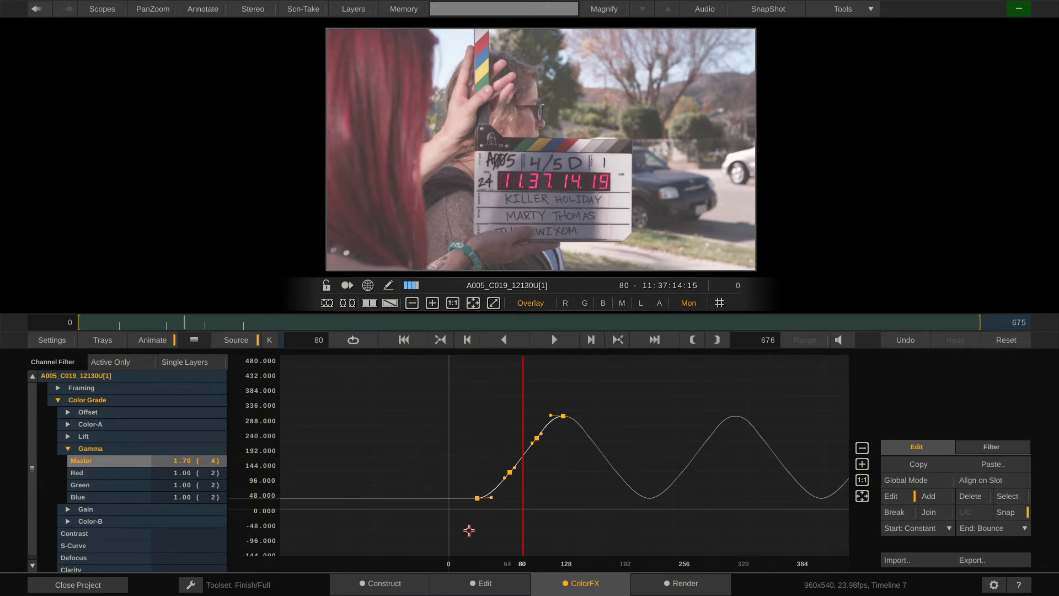
- Set the curve's Start behaviour to Bounce and scrub back to frame 21
left_click(927, 527)
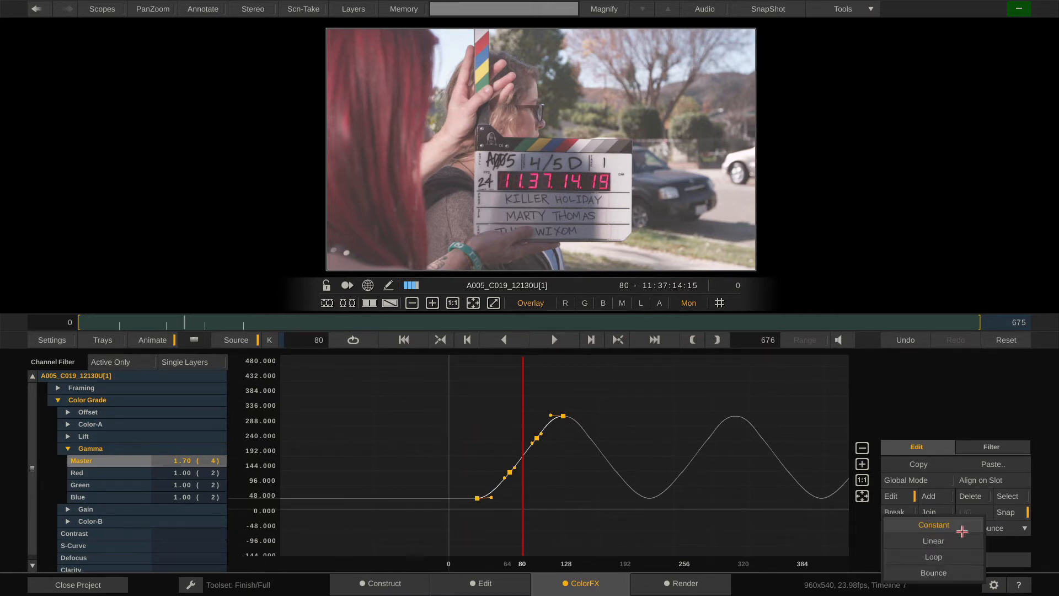
left_click(944, 572)
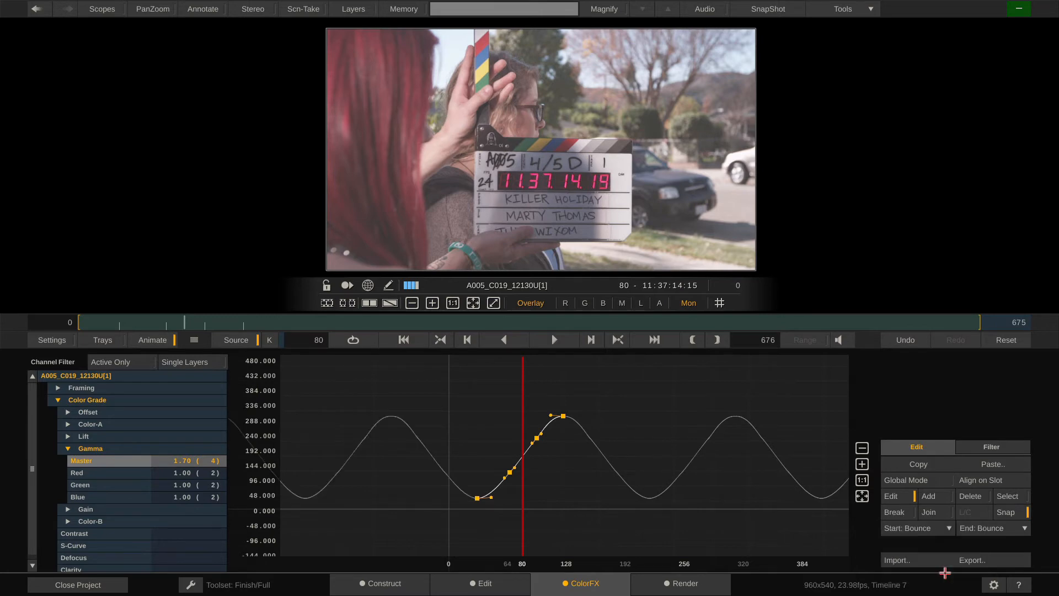
left_click_drag(524, 475, 469, 472)
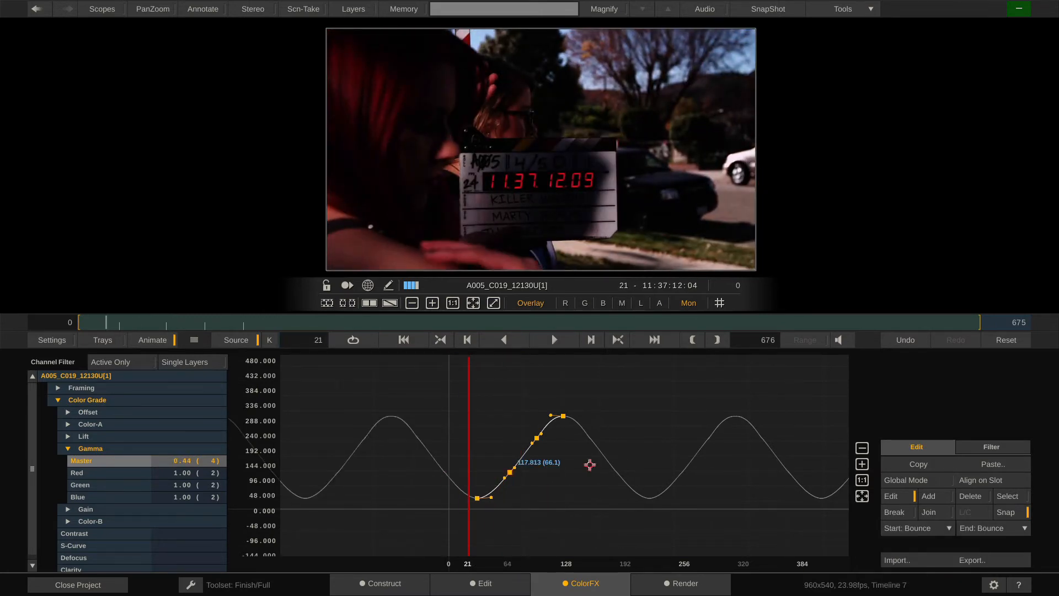
- Use Global Mode to compress the Gamma Master keyframes to about frames 42 to 96, and turn the mode off
left_click(921, 483)
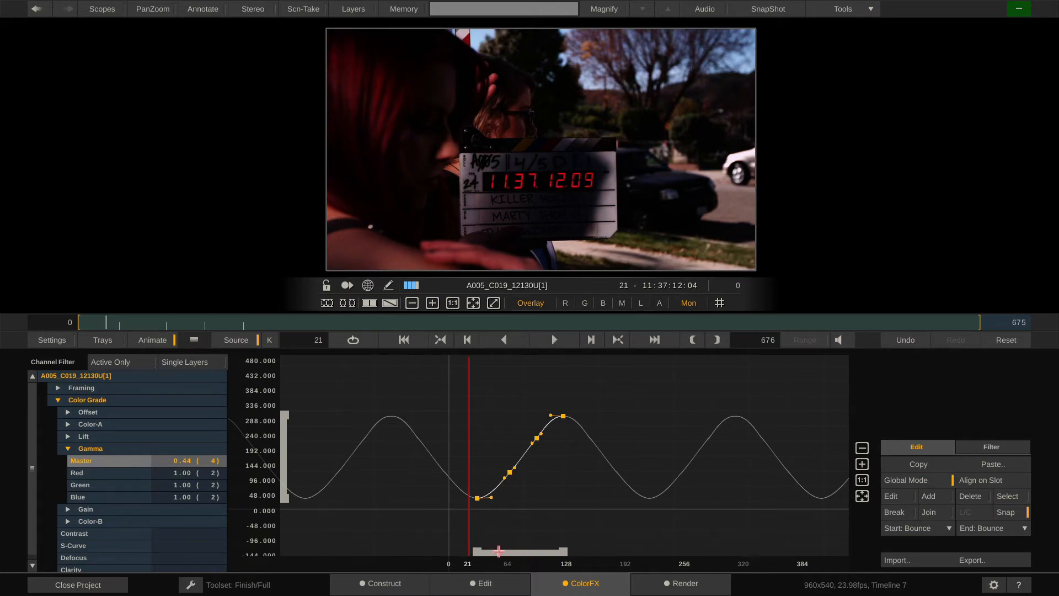
left_click_drag(498, 550, 538, 560)
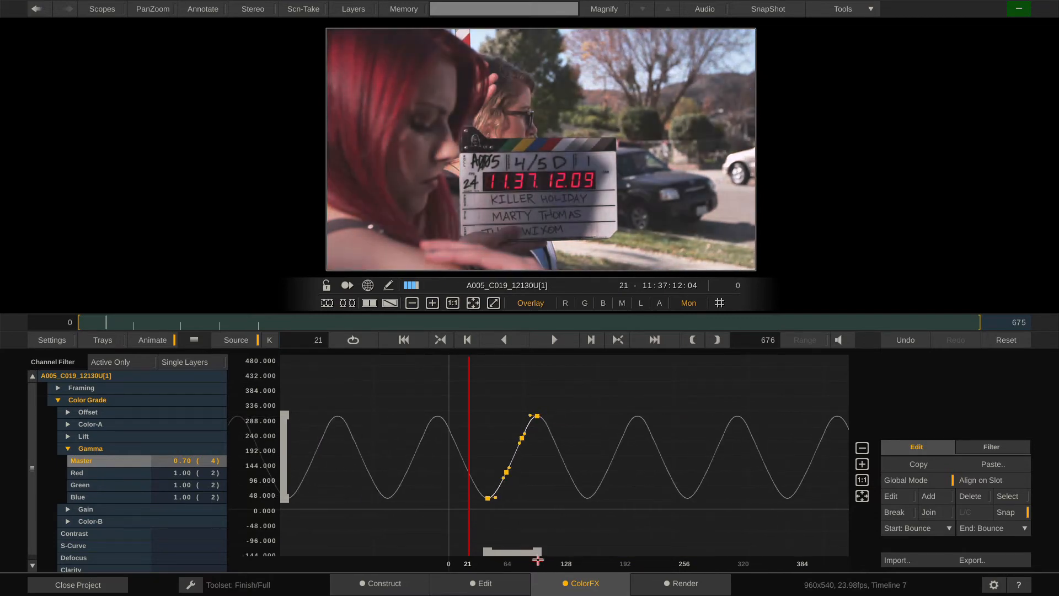
left_click(935, 479)
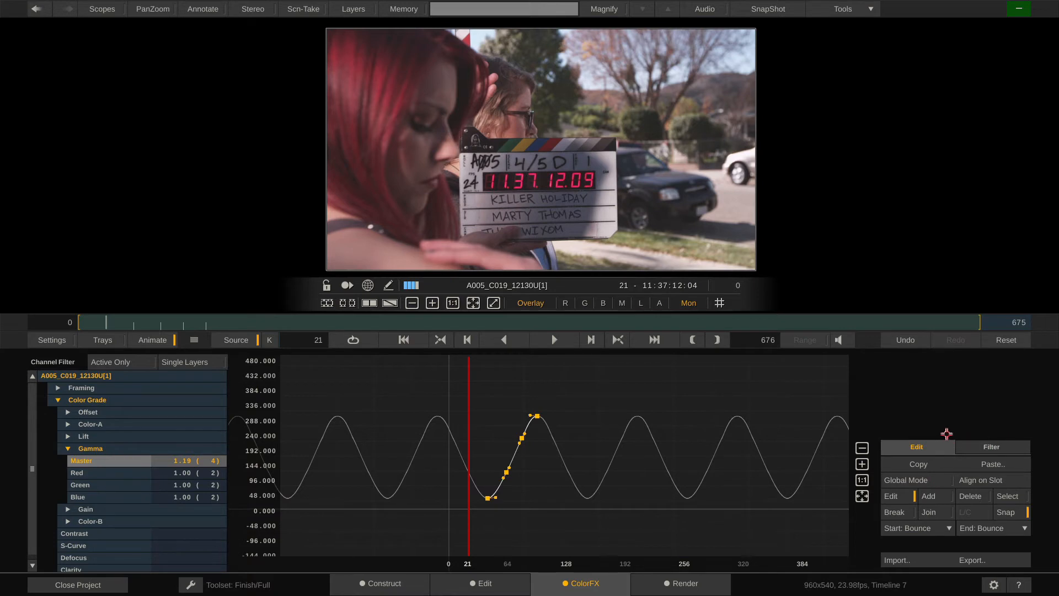
- Show the Animation Editor's curve Filter settings and close the editor to return to the numeric grading controls
left_click(992, 445)
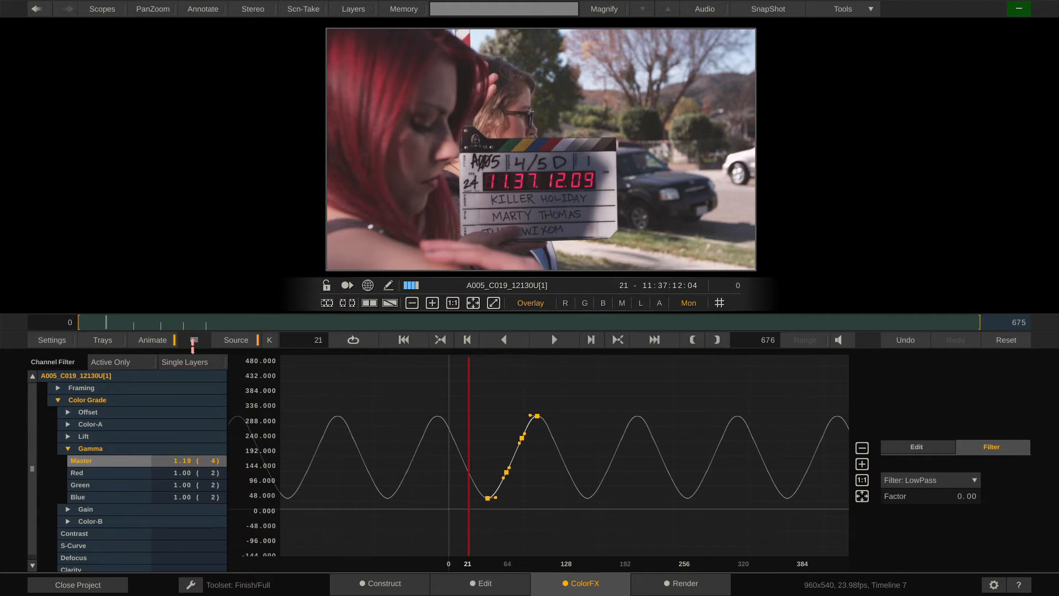
left_click(157, 344)
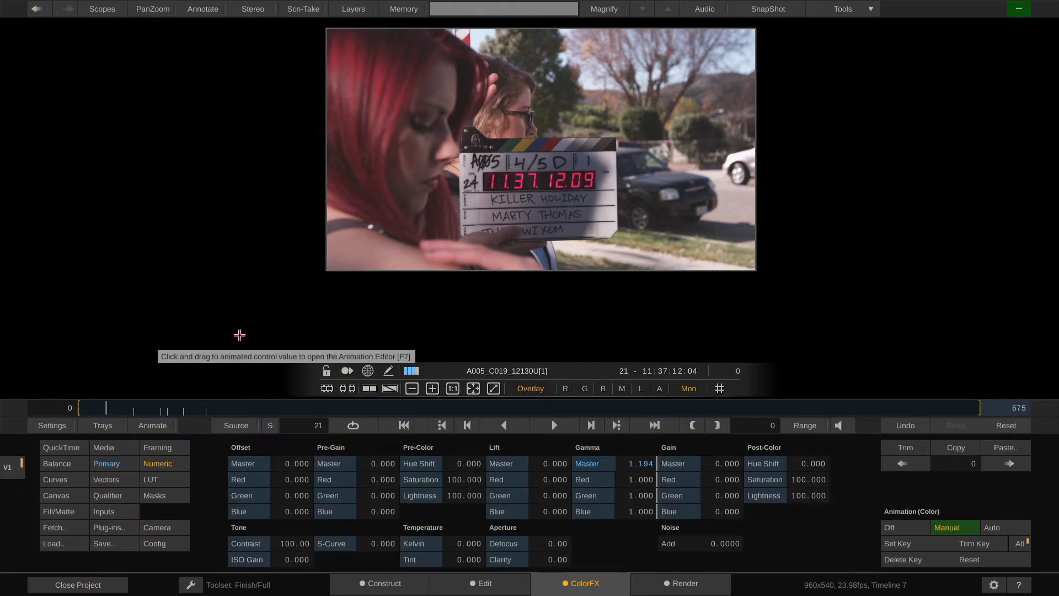
- Reset the clip's grade to clear its animation and open the Stabilize tool of the Framing controls at frame 0
left_click(994, 425)
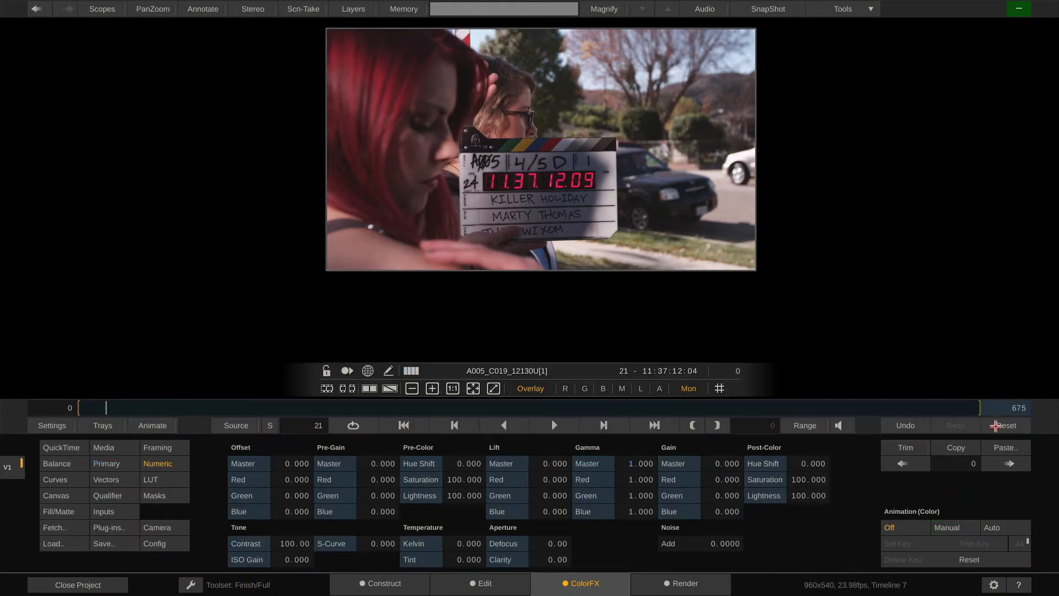
left_click_drag(105, 408, 49, 408)
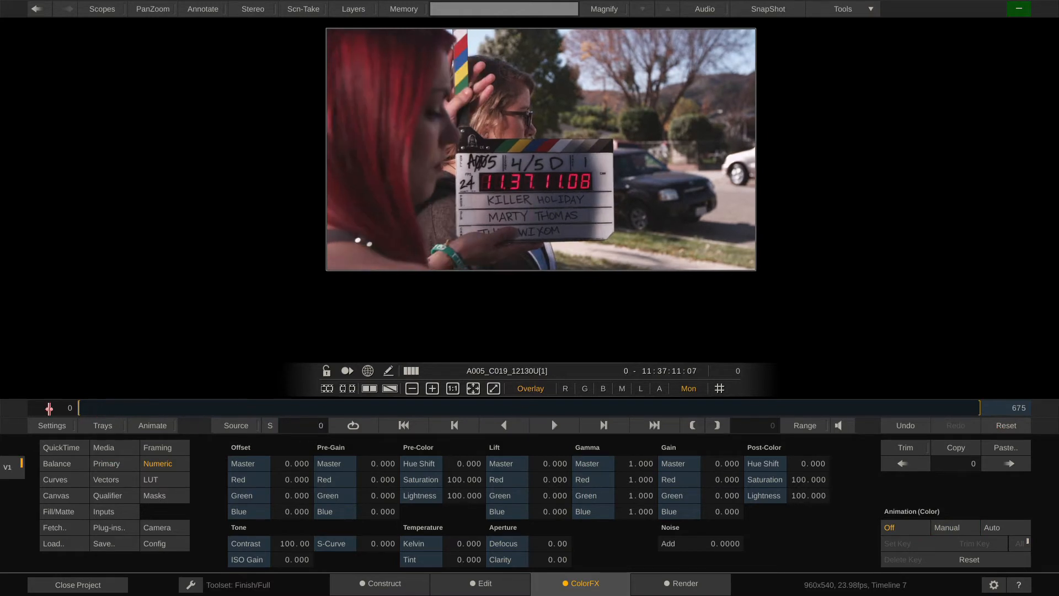
left_click(149, 439)
left_click(486, 547)
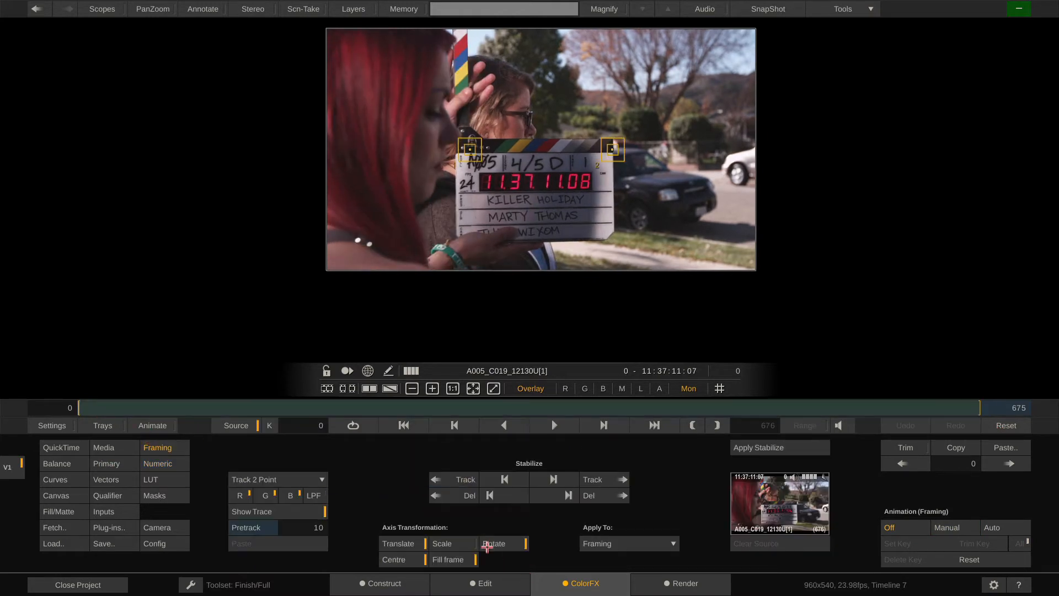
- Move both stabilizer tracking points off the slate onto two spots in the upper branches of the background tree
scroll(653, 70, "up", 6)
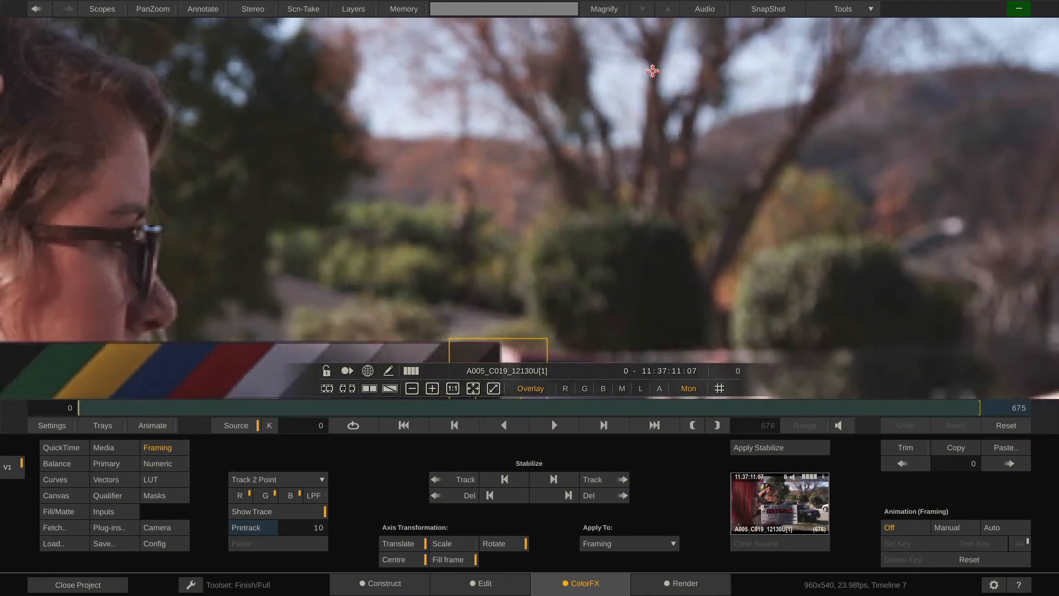
scroll(652, 70, "down", 3)
left_click_drag(642, 70, 640, 120)
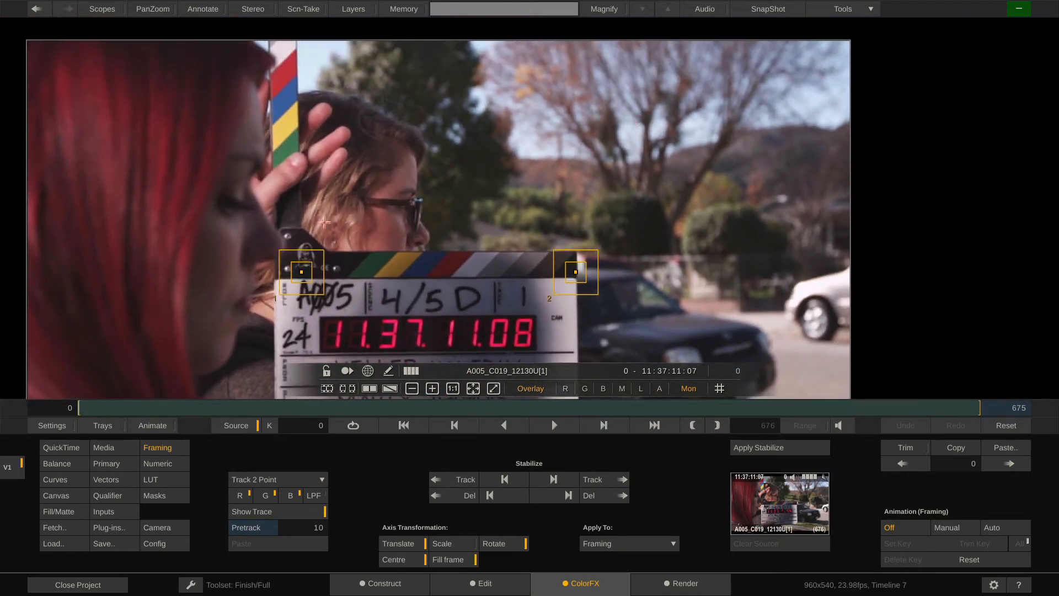
left_click(302, 268)
left_click_drag(302, 272, 647, 67)
left_click_drag(587, 274, 771, 69)
- Track both points forward to frame 252 and apply the stabilization, checking the result from frame 0
left_click(612, 479)
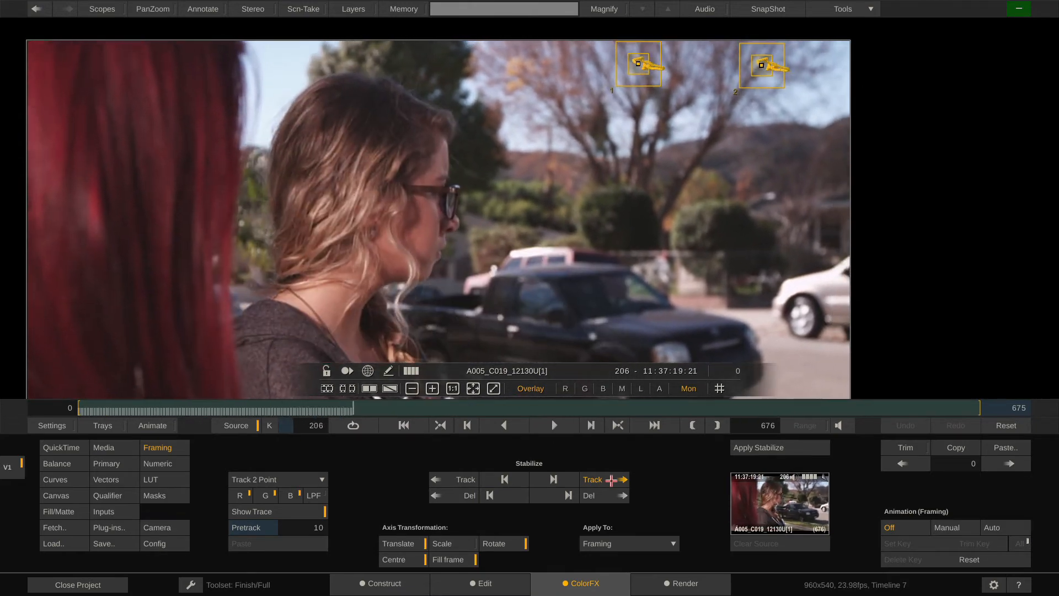
left_click(600, 479)
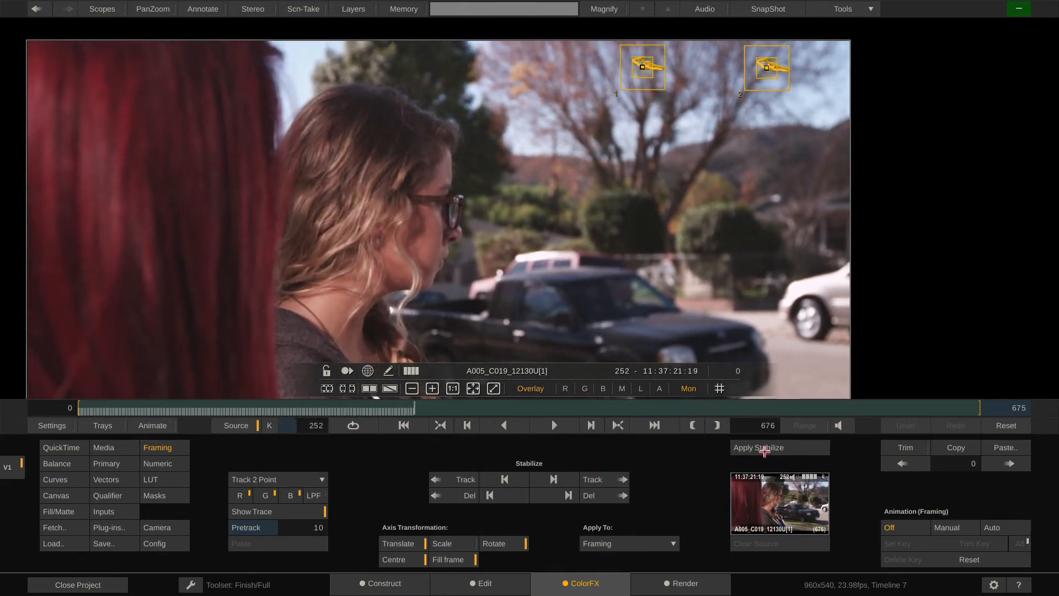
left_click(748, 449)
left_click(747, 448)
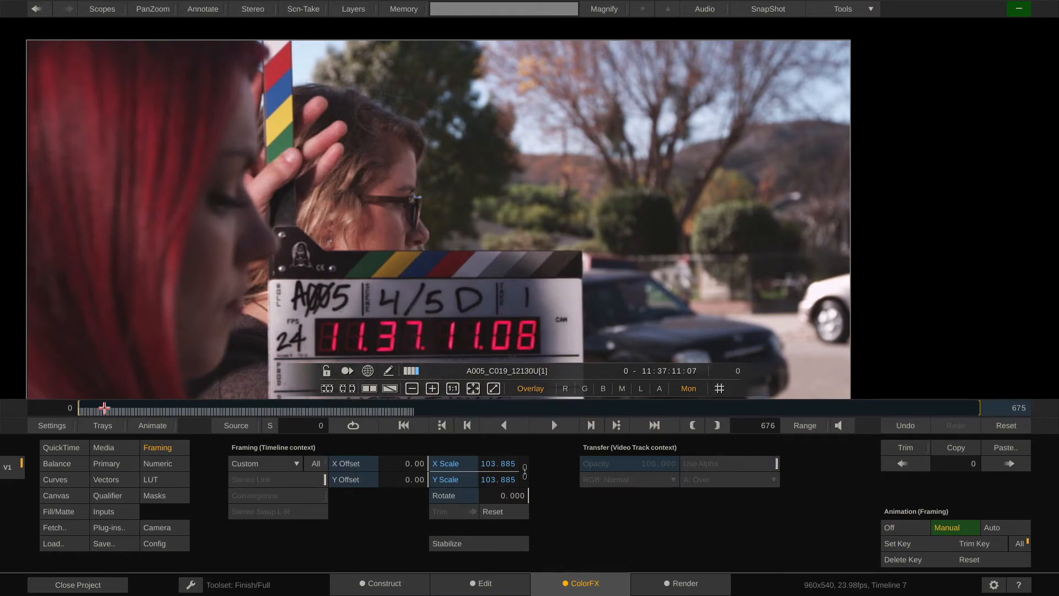
left_click_drag(105, 408, 46, 419)
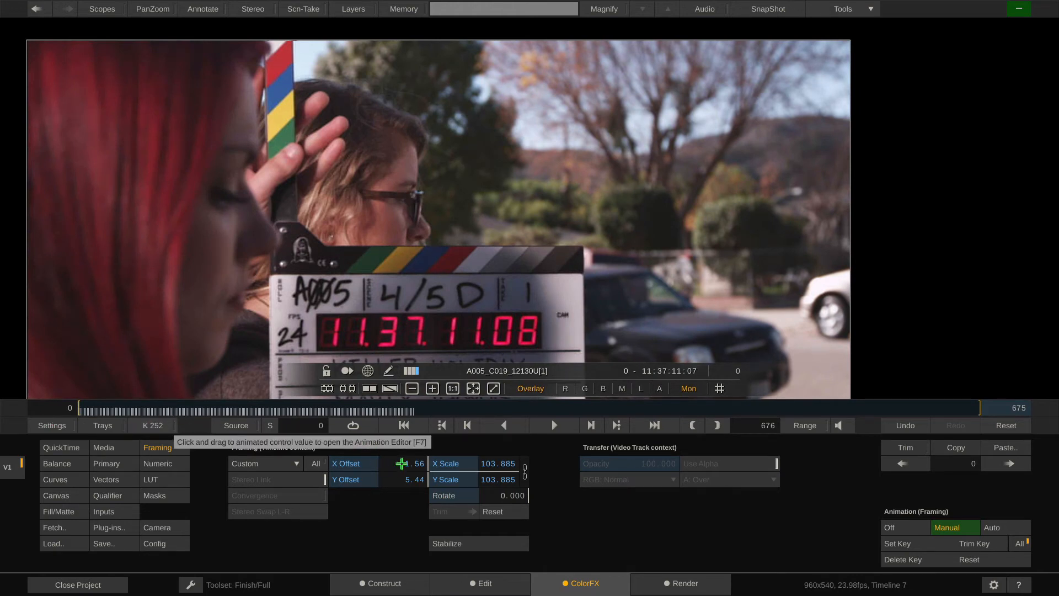
- Show the Offset X and Offset Y framing curves together in the Animation Editor, with all keyframes in view
left_click(402, 464)
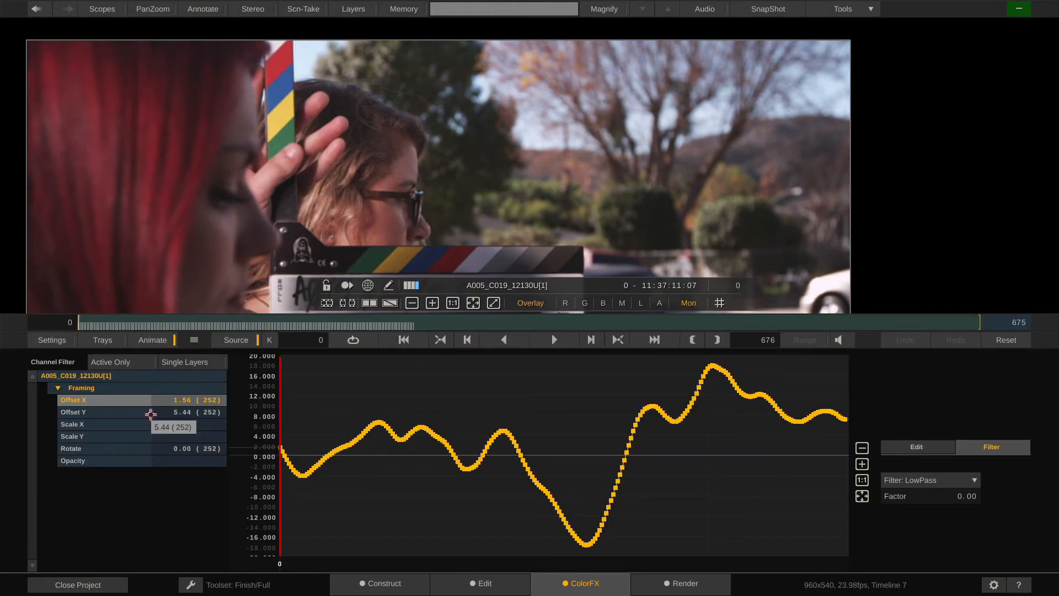
left_click(119, 412, "ctrl")
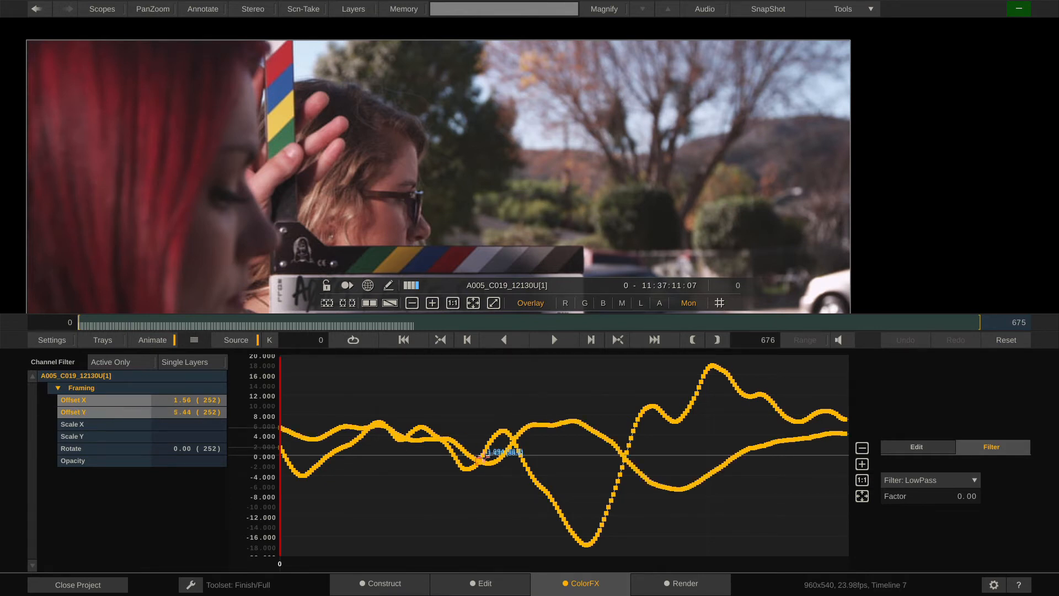
scroll(685, 432, "down", 2)
scroll(530, 478, "down", 2)
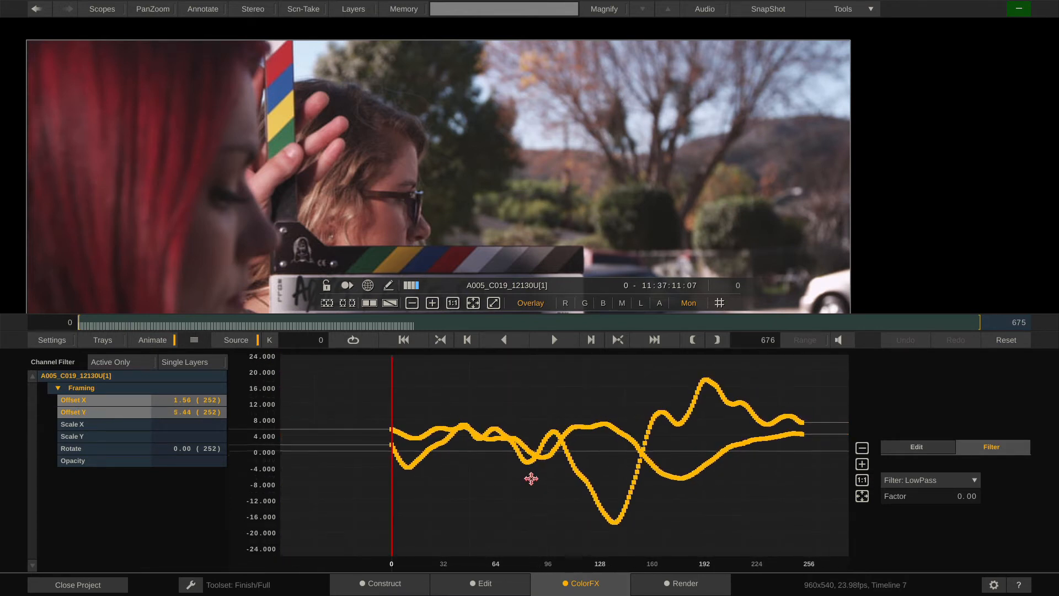
left_click_drag(624, 392, 567, 402)
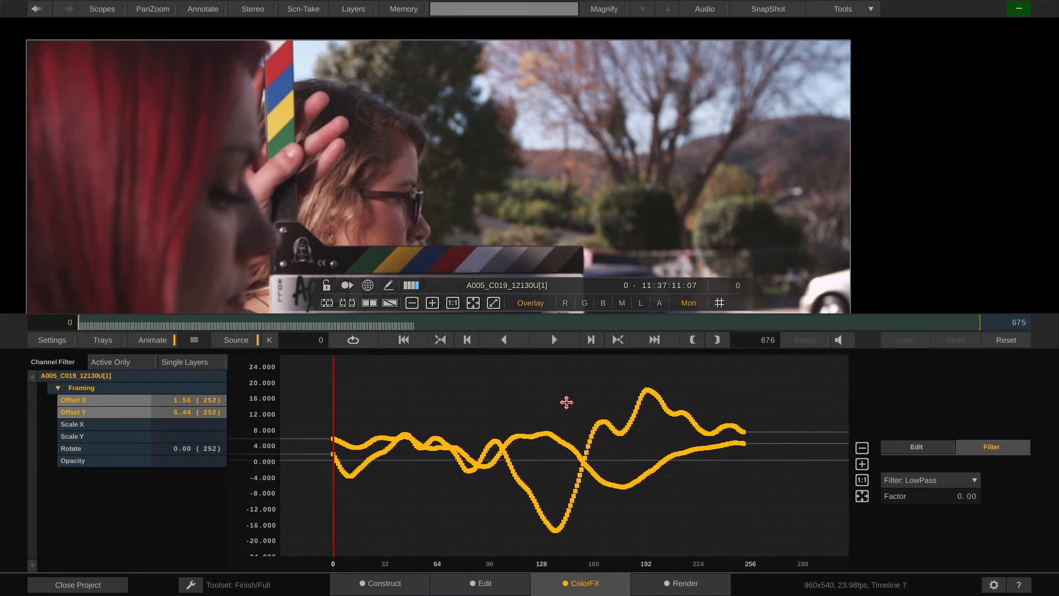
- Apply the Smooth filter to the Offset X and Offset Y curves with a factor of 37.03 and inspect the keyframes
left_click(975, 481)
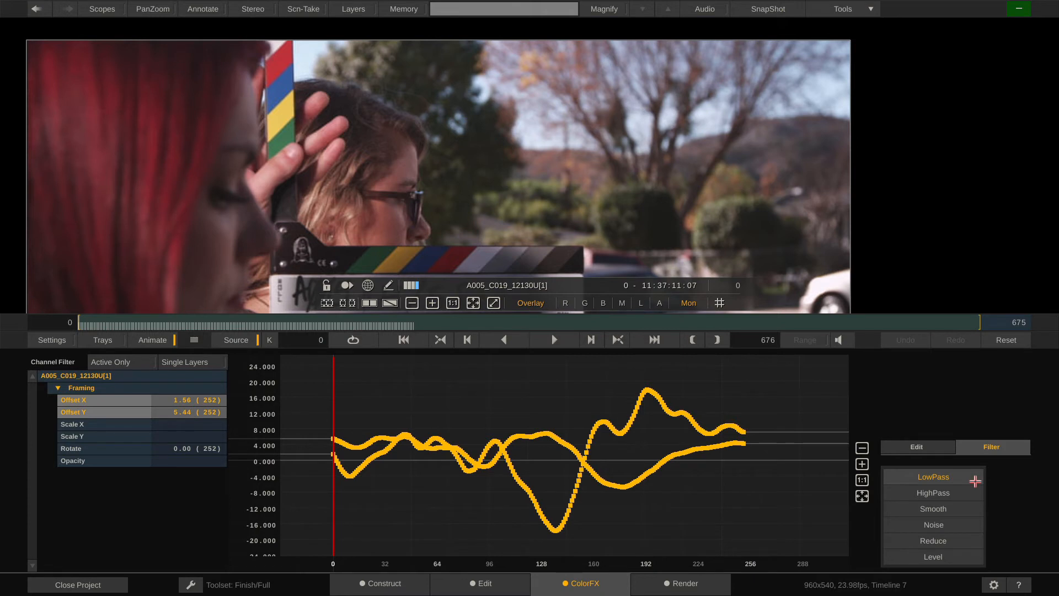
left_click(958, 510)
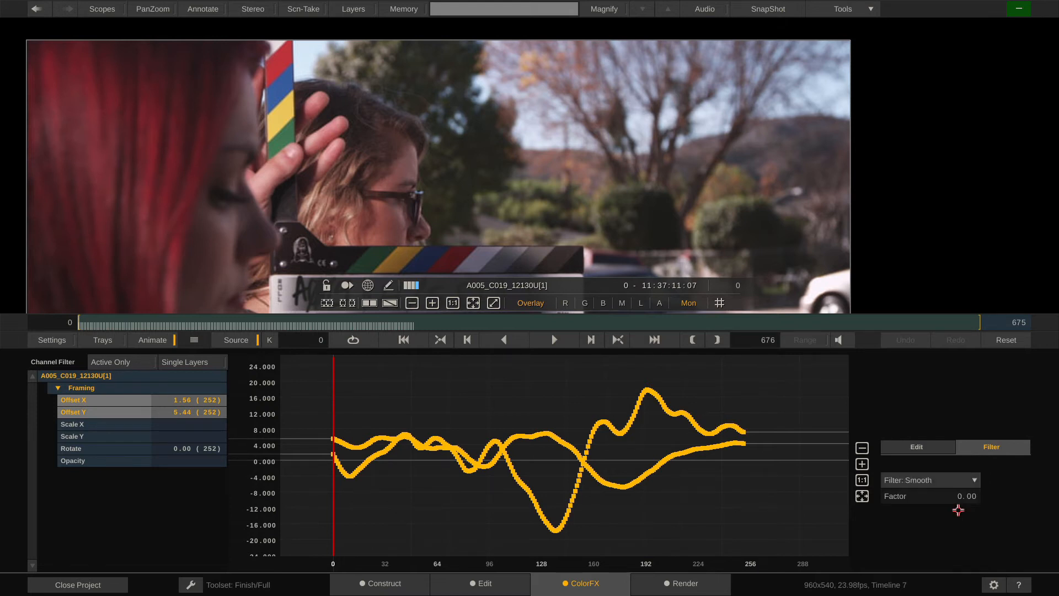
left_click_drag(965, 496, 915, 517)
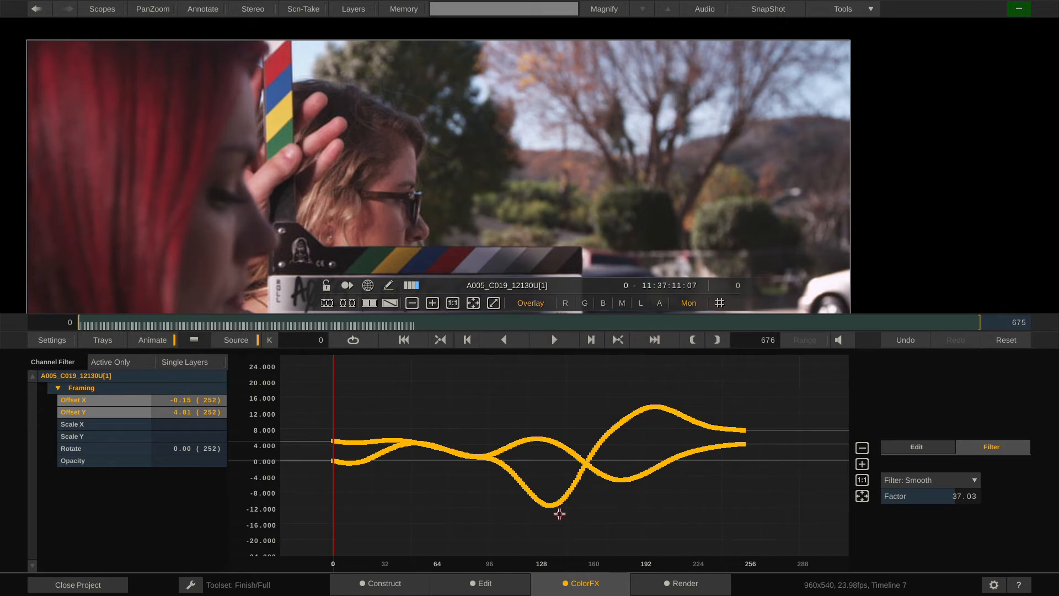
mouse_move(555, 507)
scroll(560, 455, "up", 10)
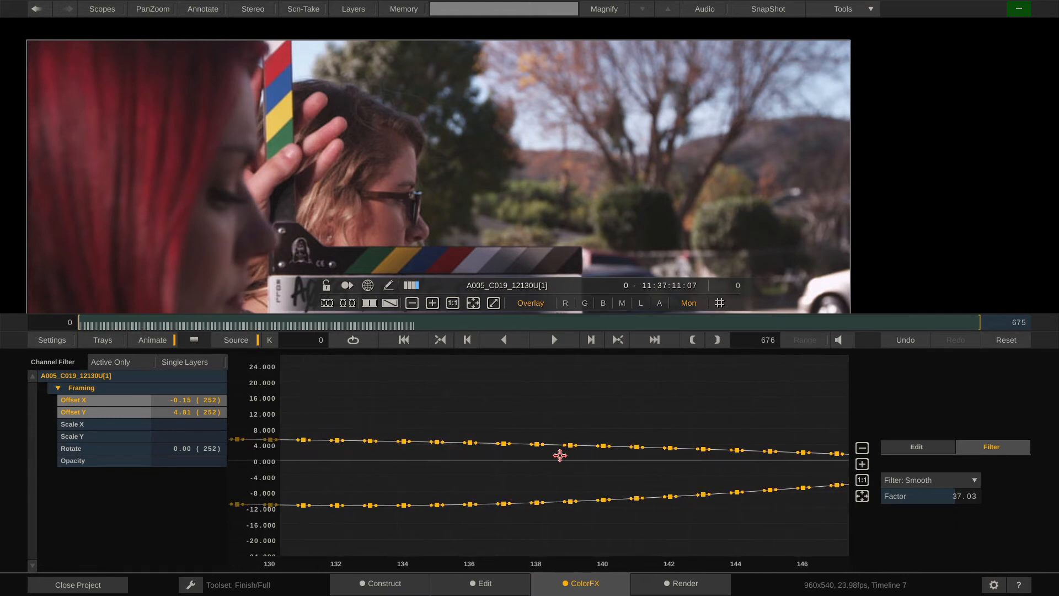
scroll(560, 455, "down", 6)
scroll(560, 455, "down", 8)
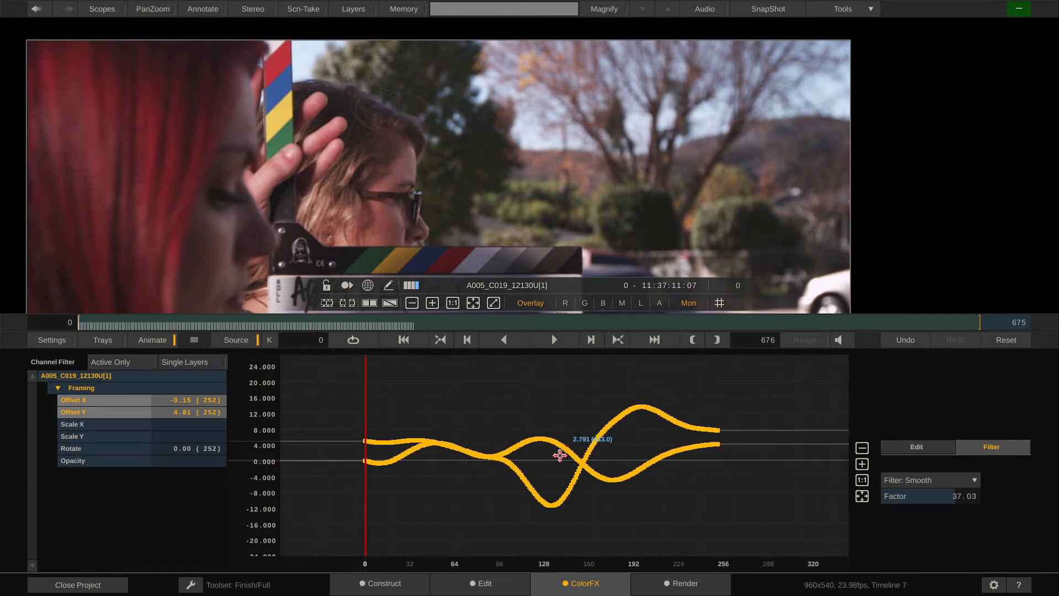
- Thin out the keyframes of both offset curves with the Reduce filter at factor 33.41, inspect them, and undo the filtering
left_click(940, 479)
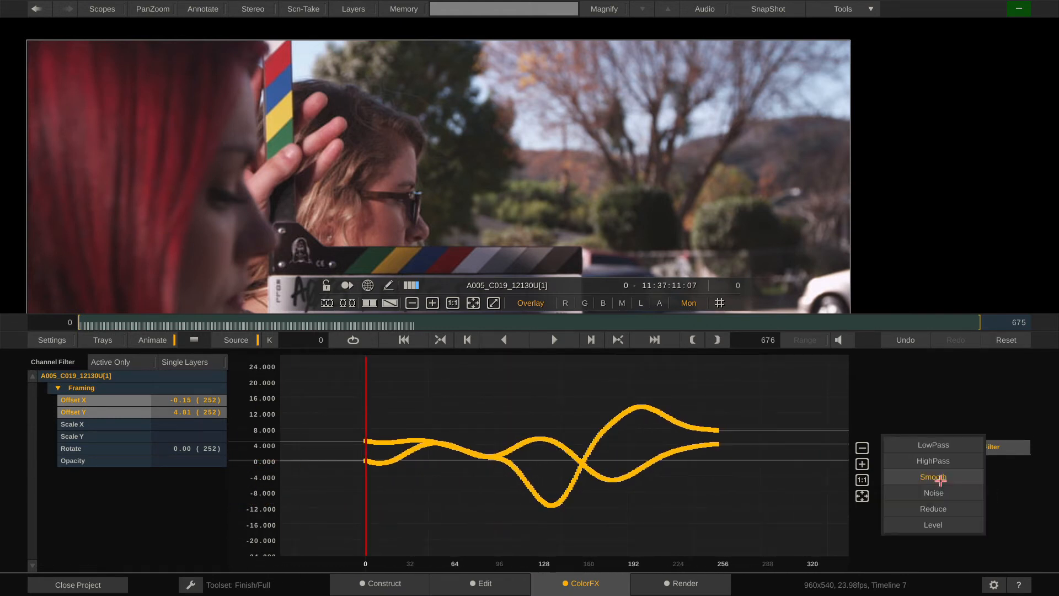
left_click(946, 512)
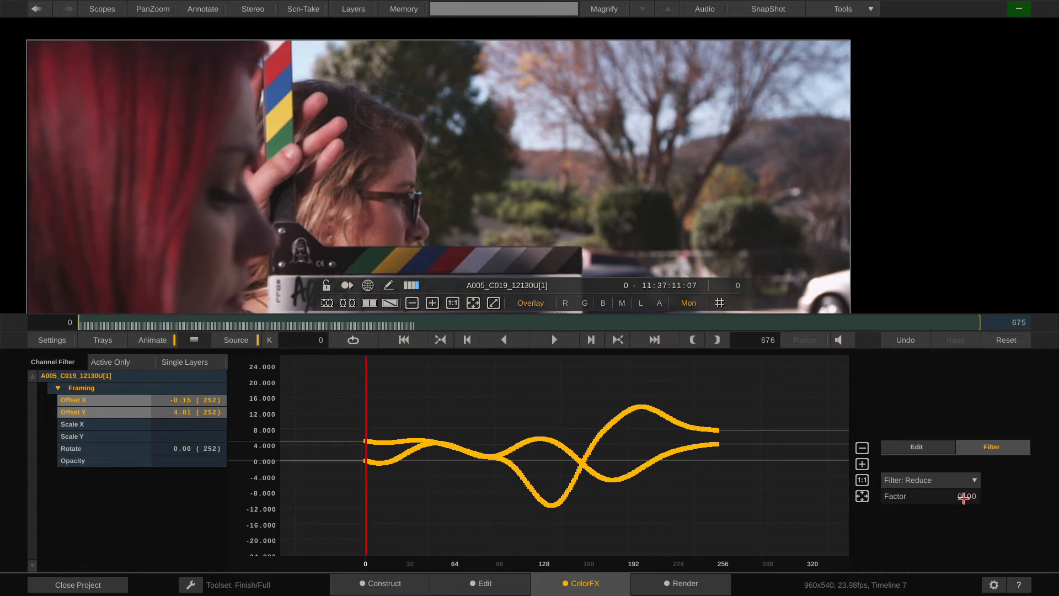
left_click_drag(964, 499, 1005, 513)
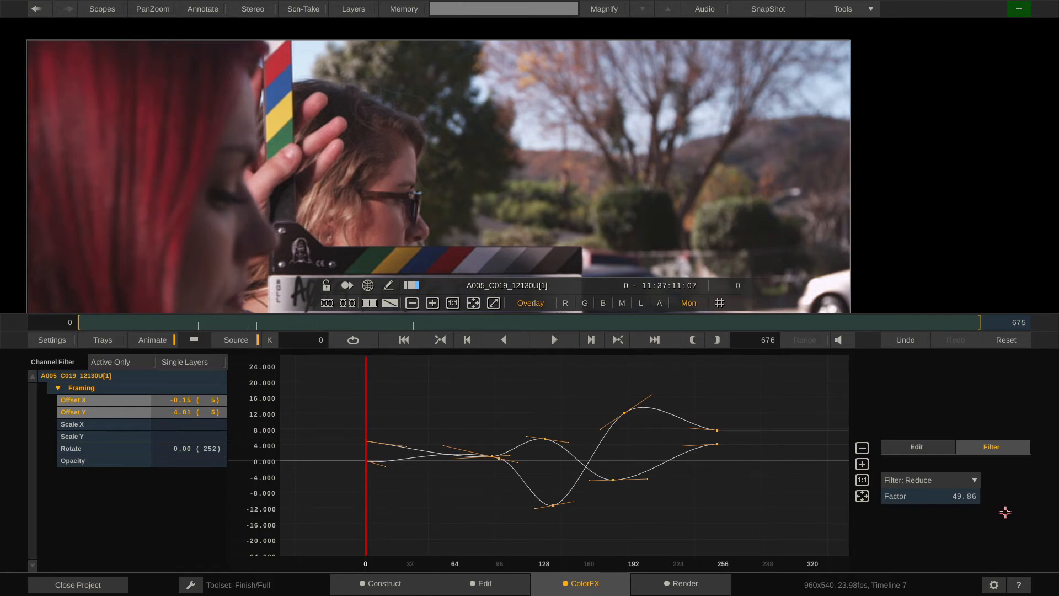
left_click_drag(1004, 509, 899, 530)
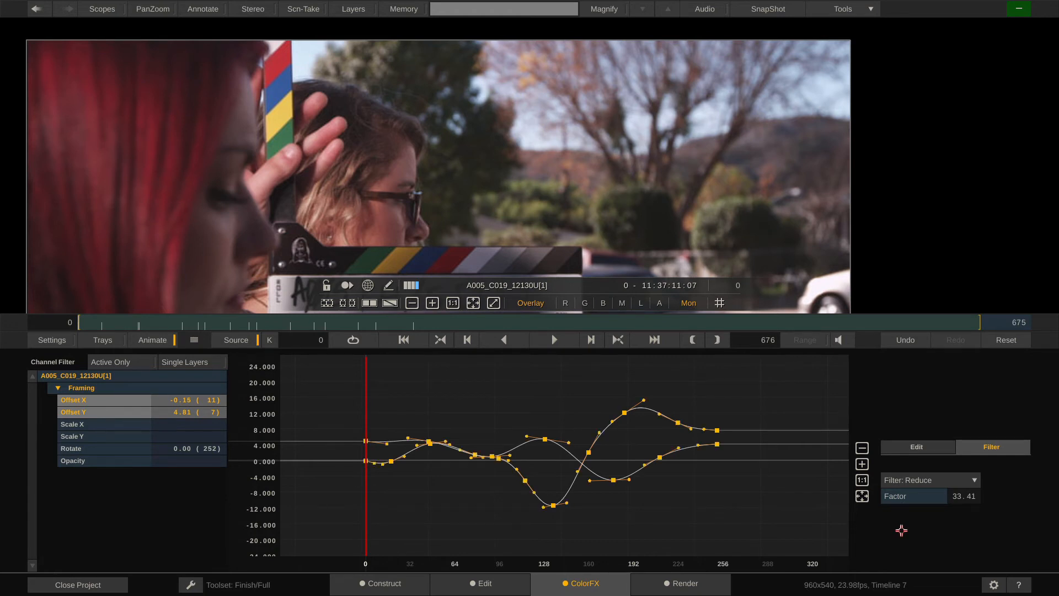
mouse_move(587, 453)
scroll(588, 455, "up", 3)
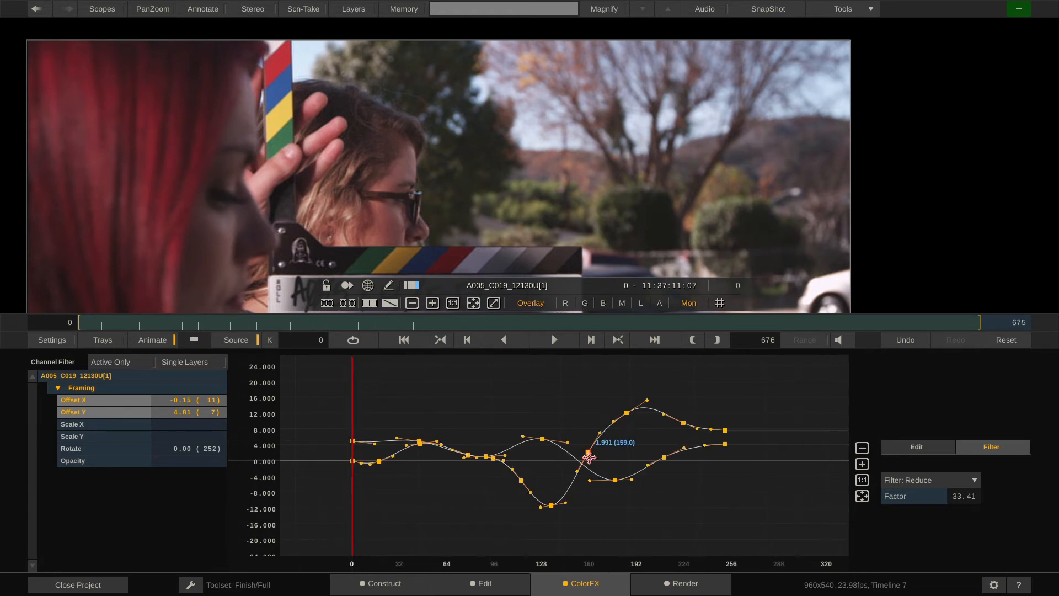
scroll(589, 456, "down", 3)
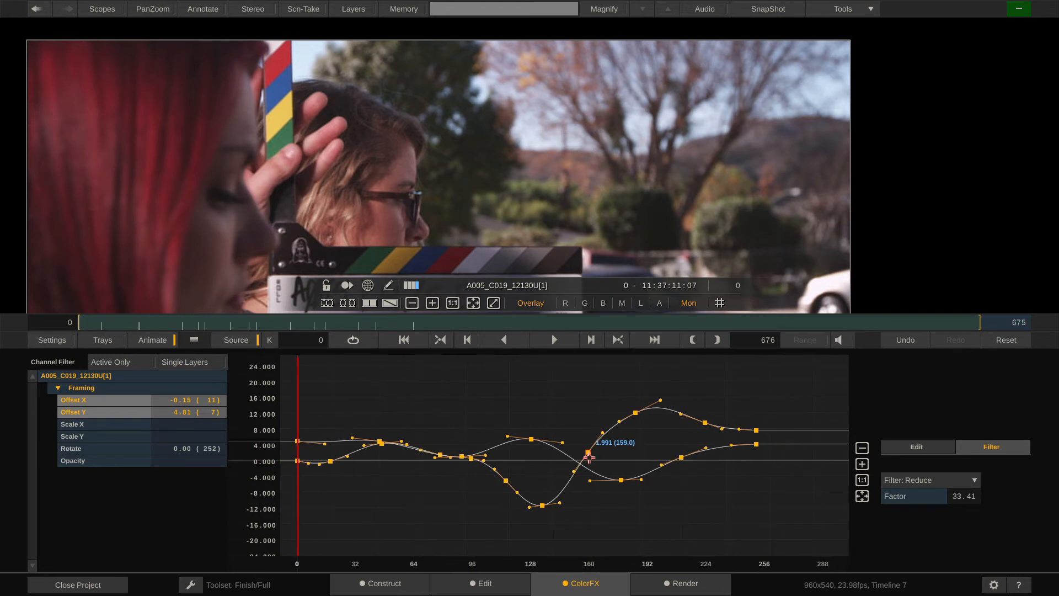
left_click(905, 340)
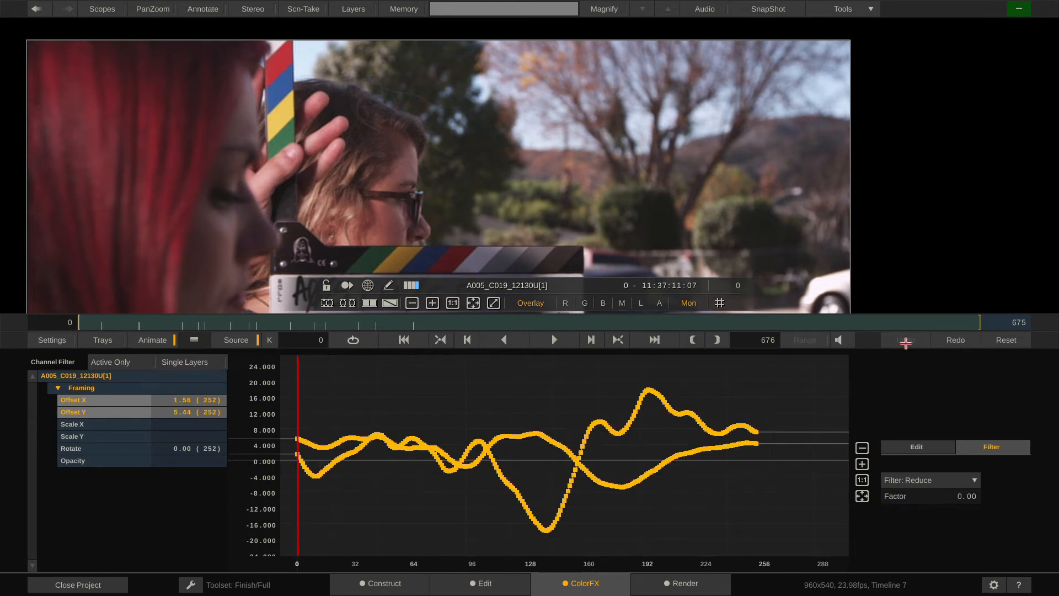
- Try the HighPass filter on both offset curves with a factor of 22.92 and undo it
left_click_drag(445, 396, 467, 402)
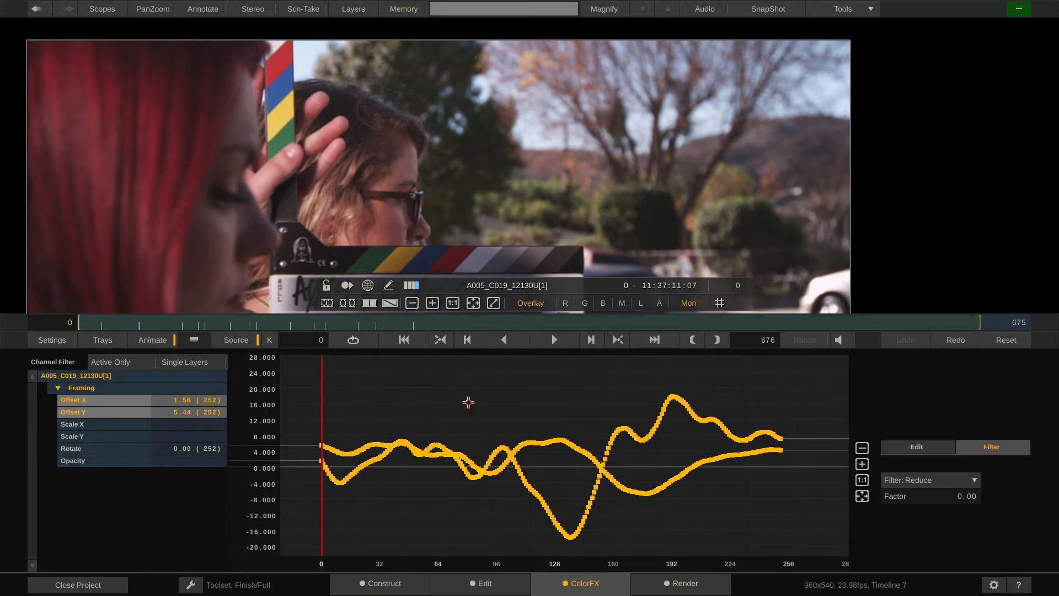
left_click(951, 480)
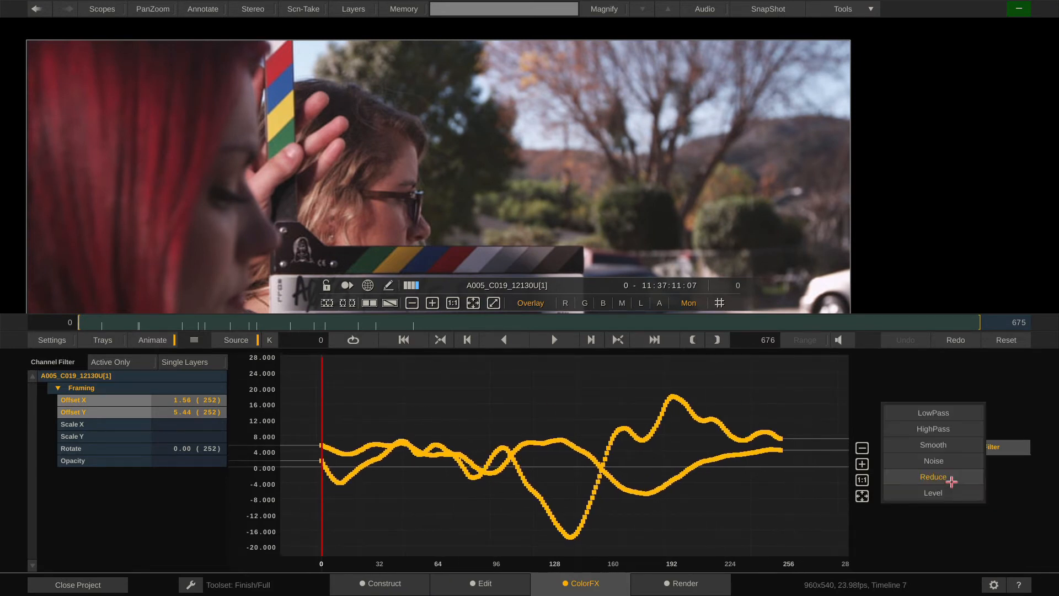
left_click(955, 426)
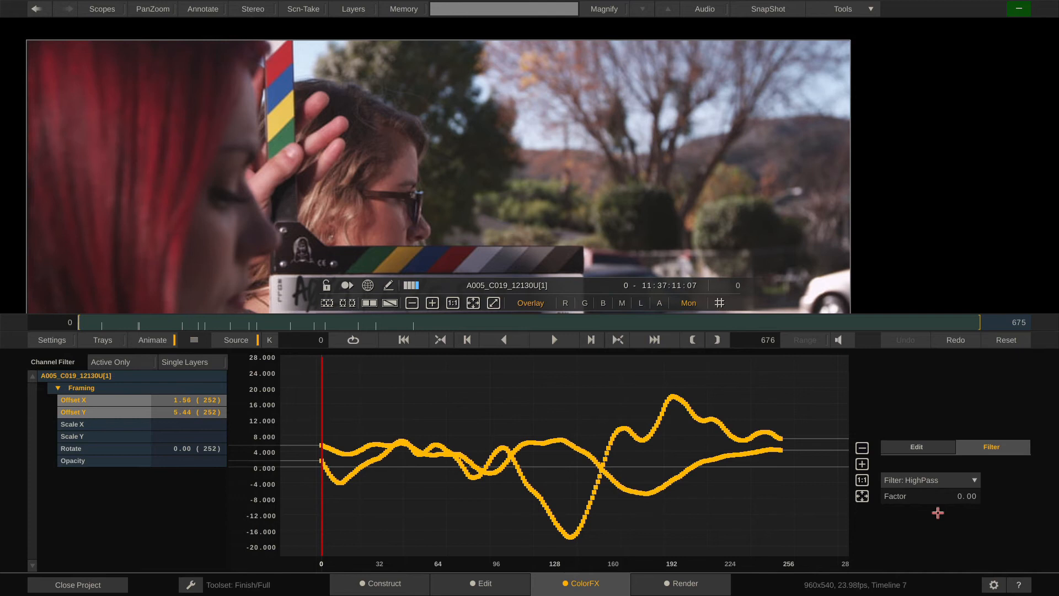
left_click_drag(968, 496, 1046, 475)
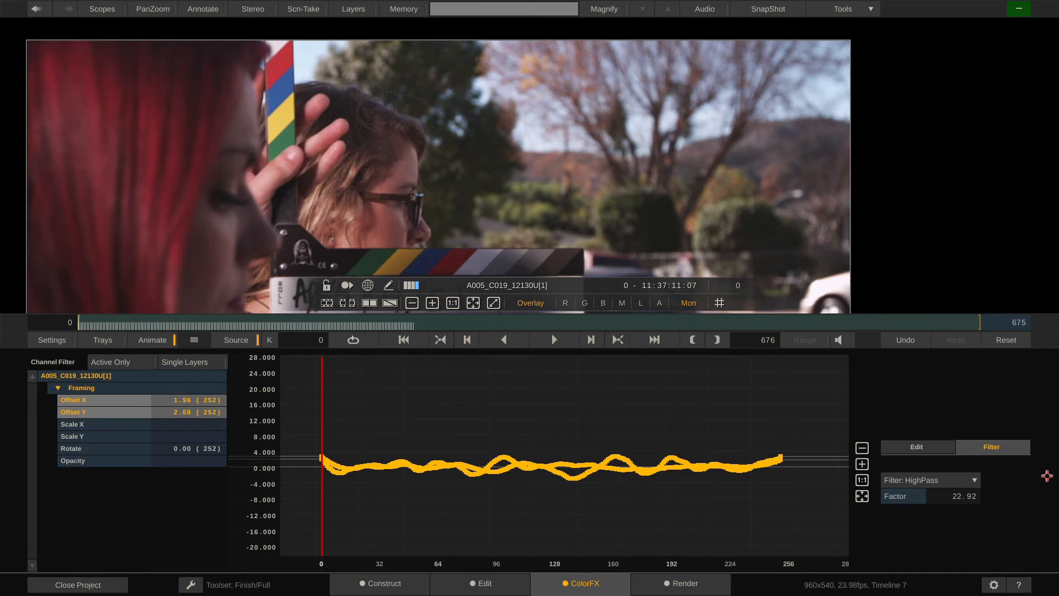
left_click(896, 343)
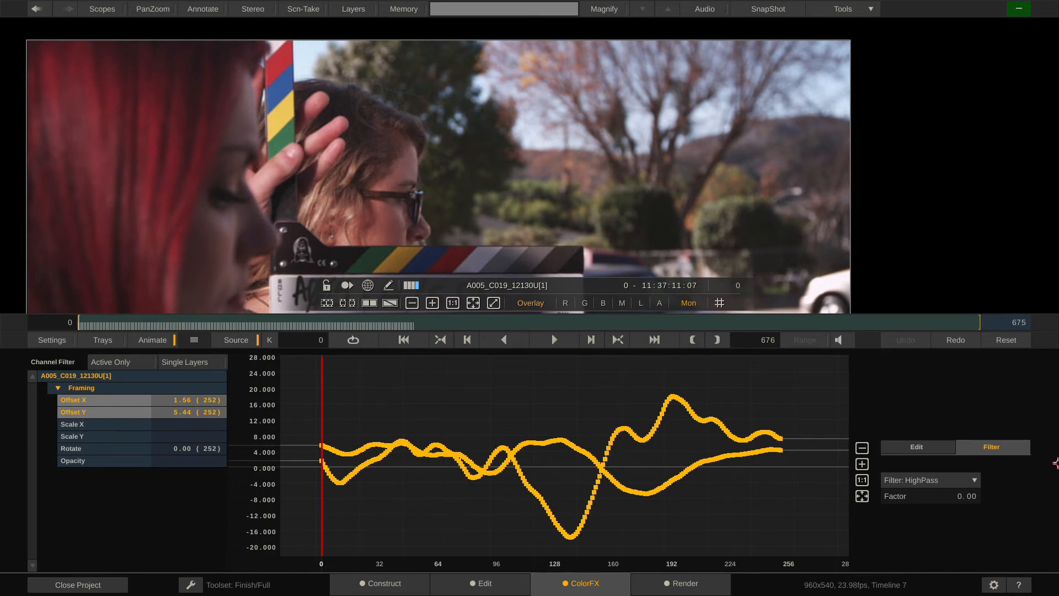
- Try the LowPass filter on both offset curves with a factor of 30.46 and undo it
left_click(921, 481)
left_click(938, 463)
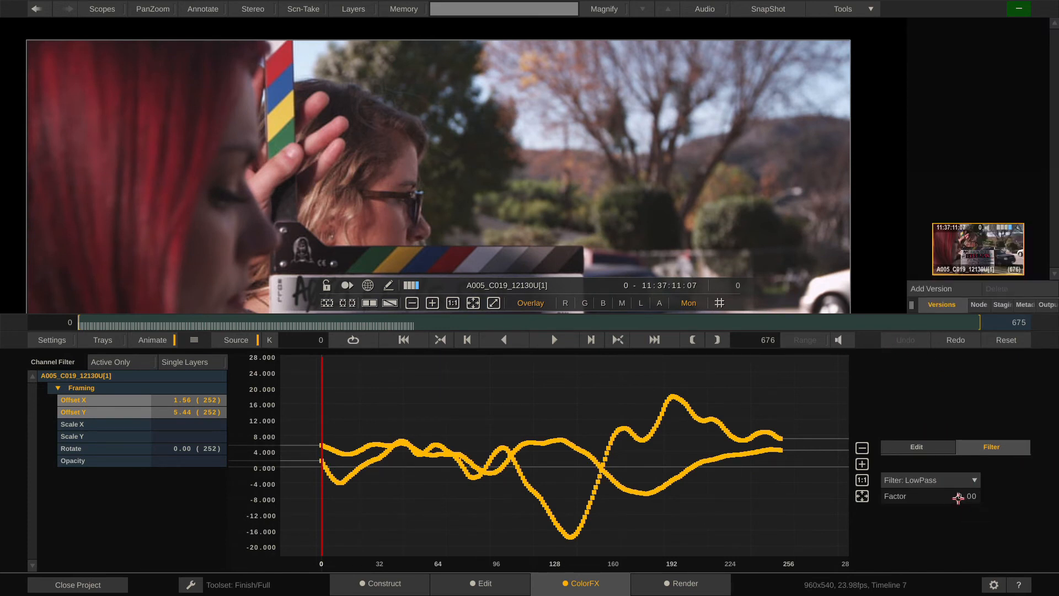
left_click_drag(959, 498, 973, 469)
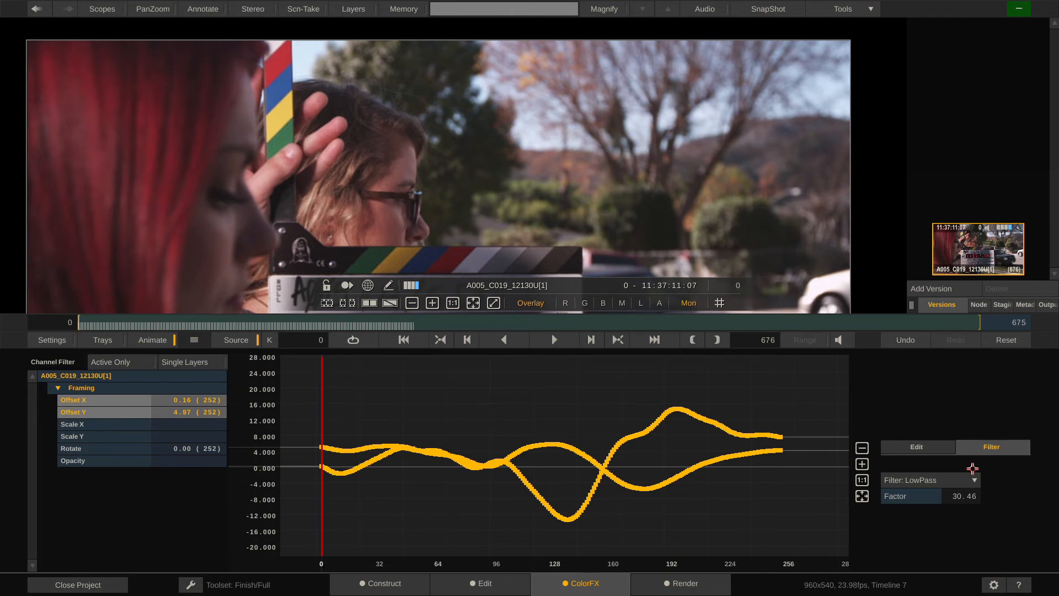
left_click(902, 343)
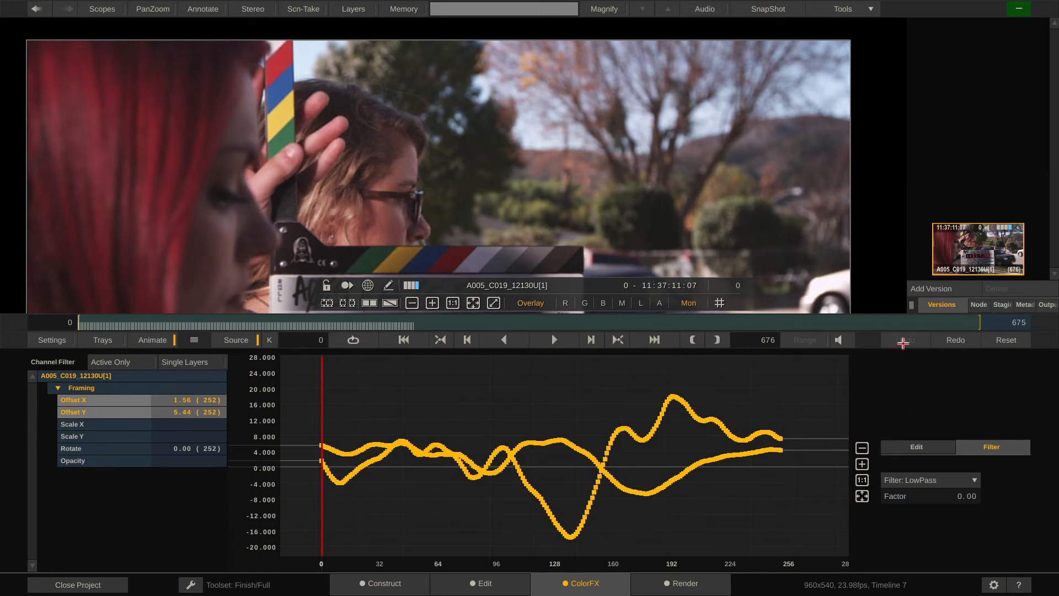
- Flatten the dip in the middle section of the Offset X curve with the Level filter at a factor of 13.96
left_click(936, 480)
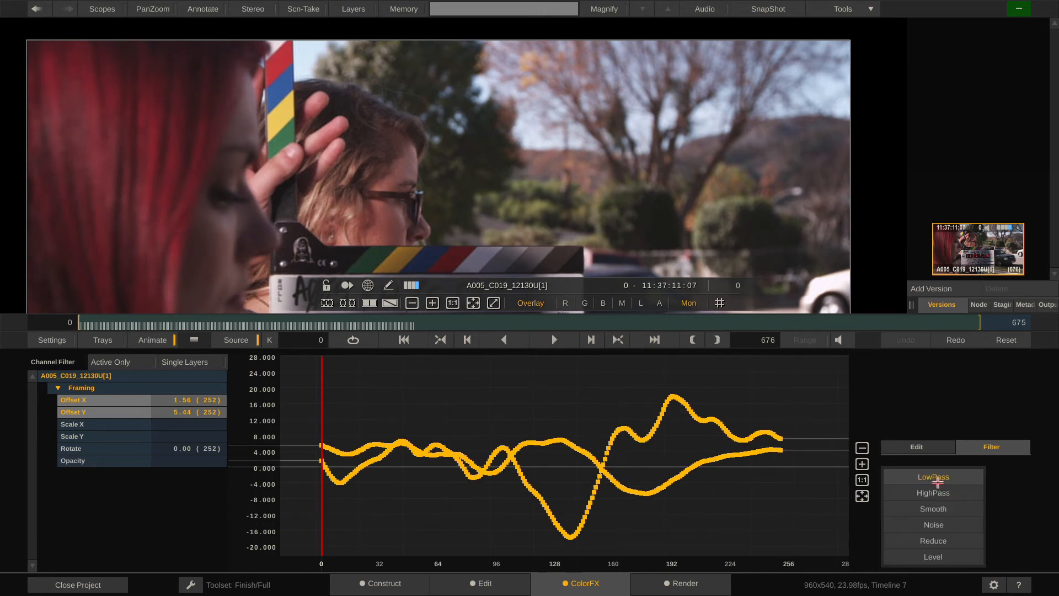
left_click(938, 557)
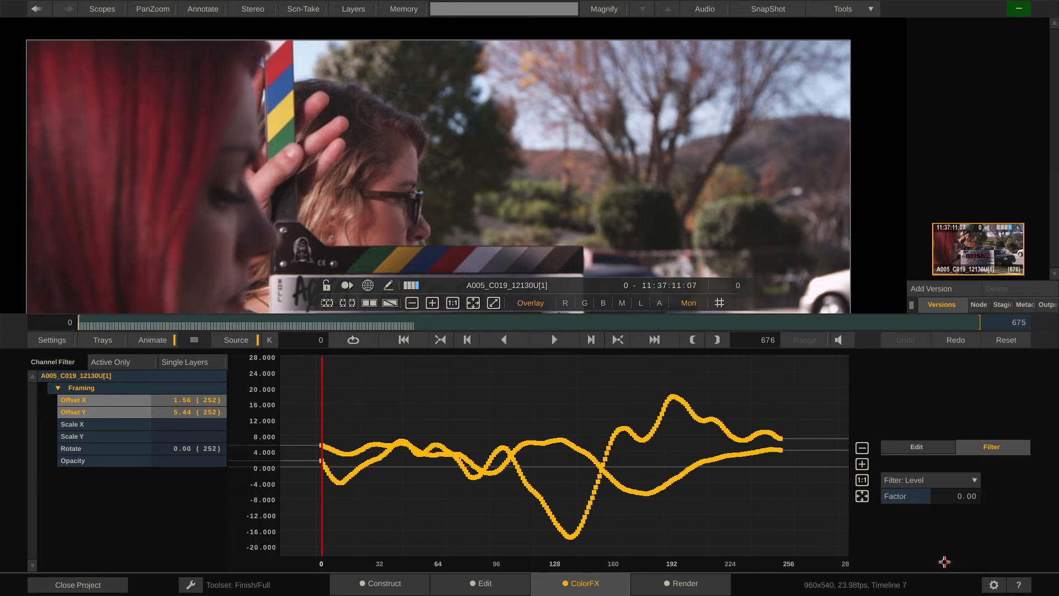
left_click(83, 412, "ctrl")
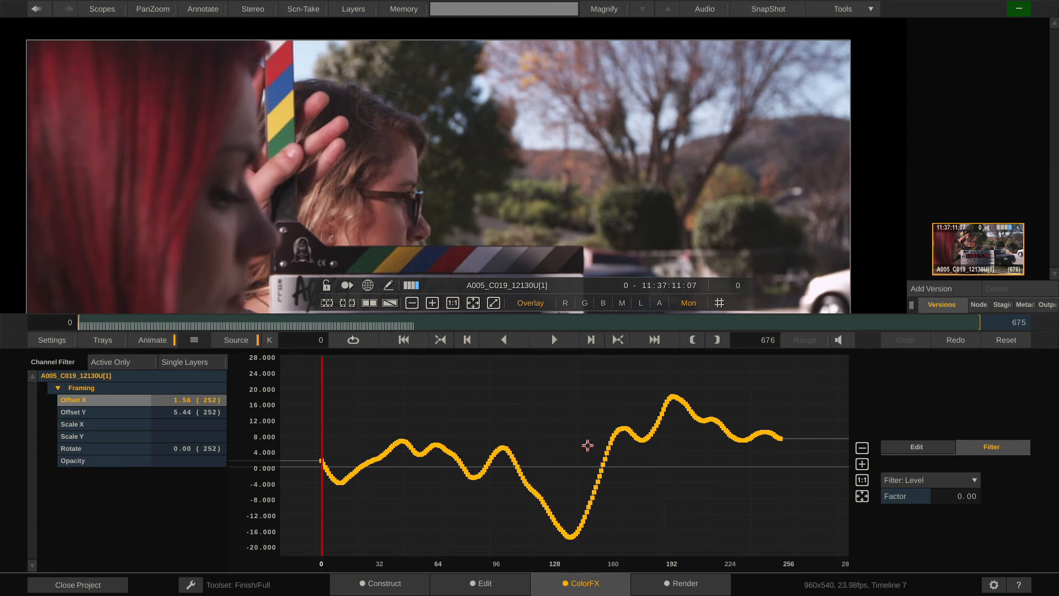
left_click_drag(502, 426, 628, 552)
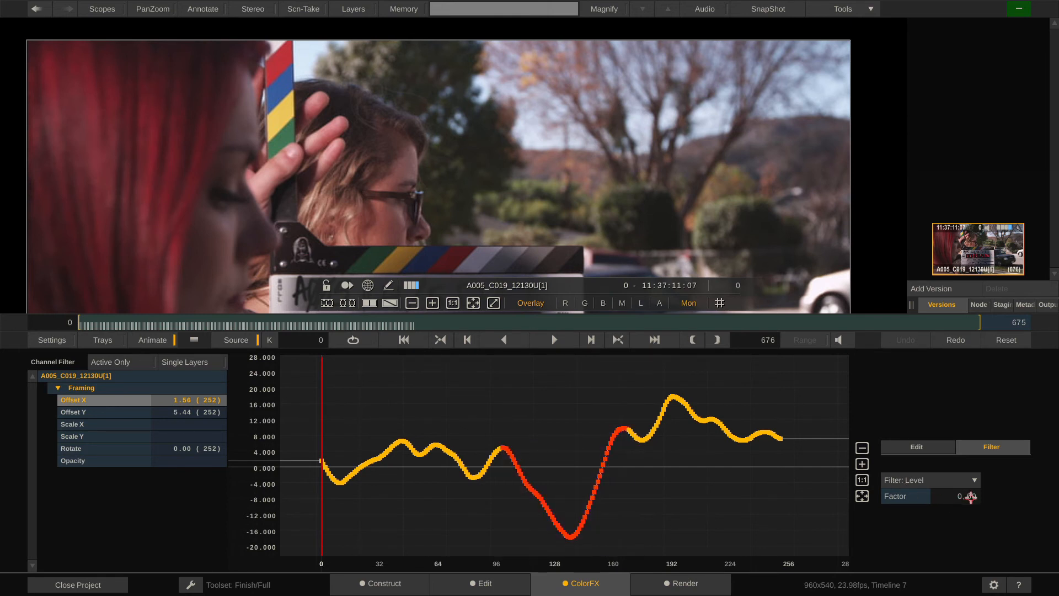
left_click_drag(971, 497, 973, 493)
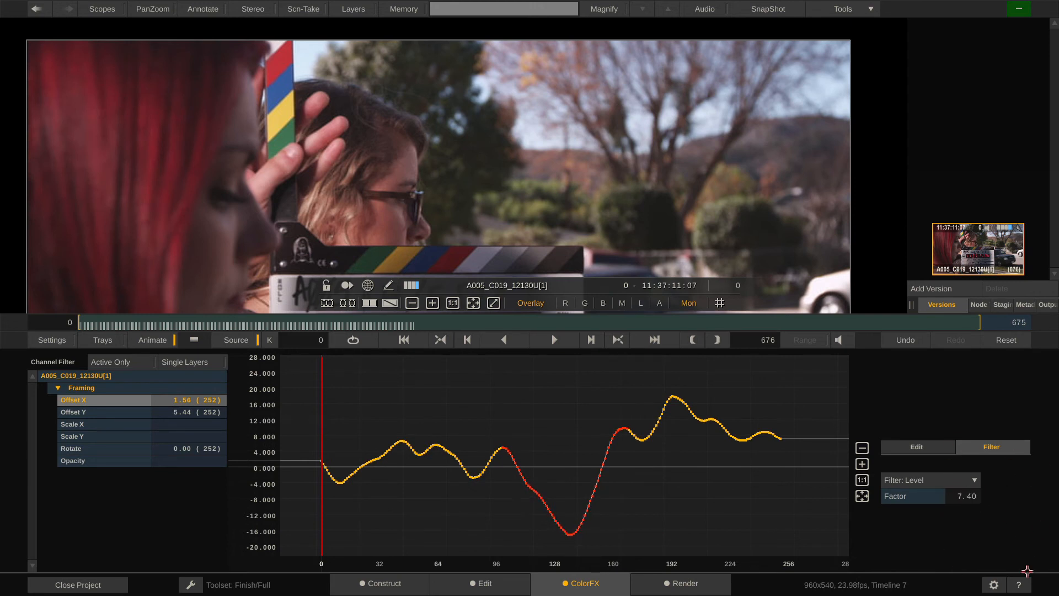
left_click_drag(1027, 571, 977, 523)
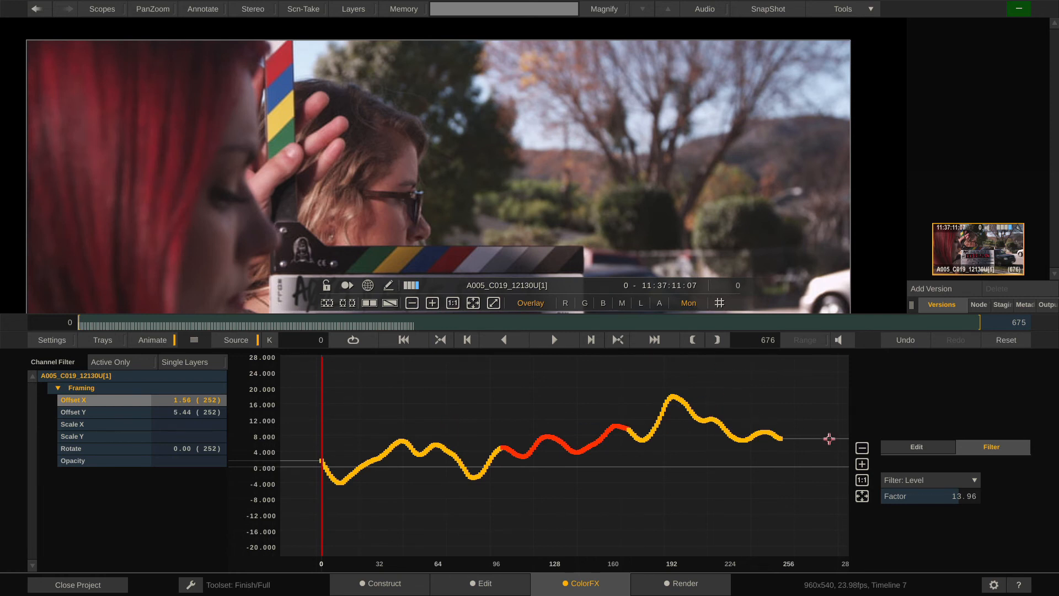
- Select the Noise filter, leave the Animation Editor and reset the clip's framing
left_click(960, 481)
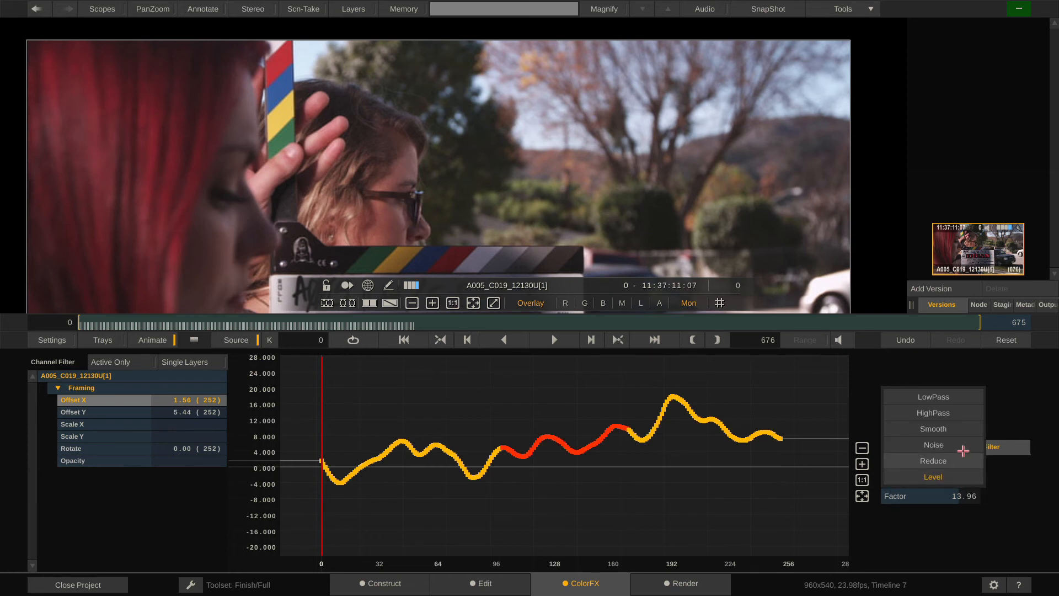
left_click(945, 446)
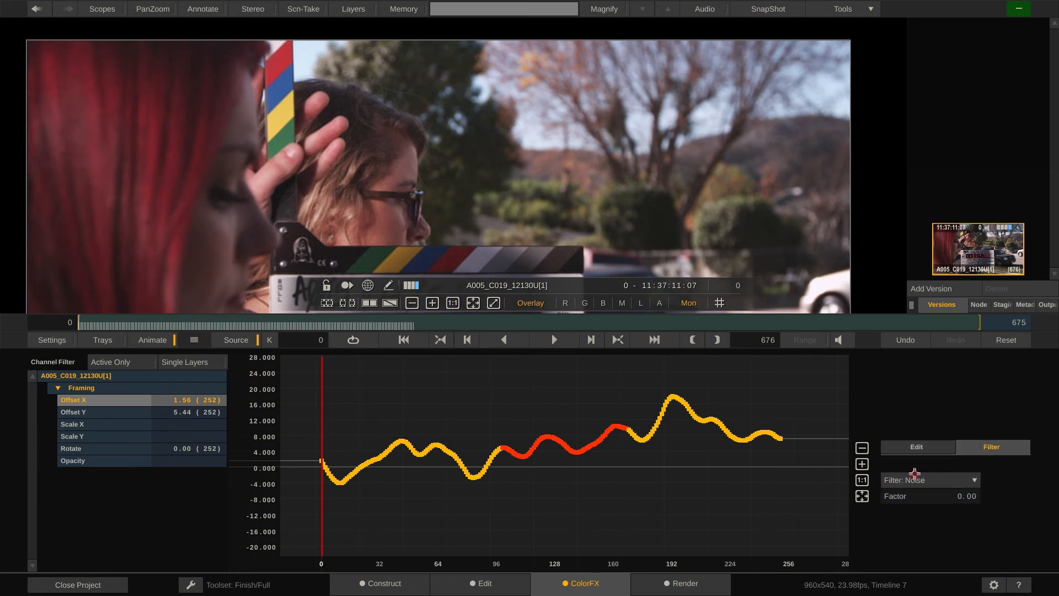
left_click(142, 340)
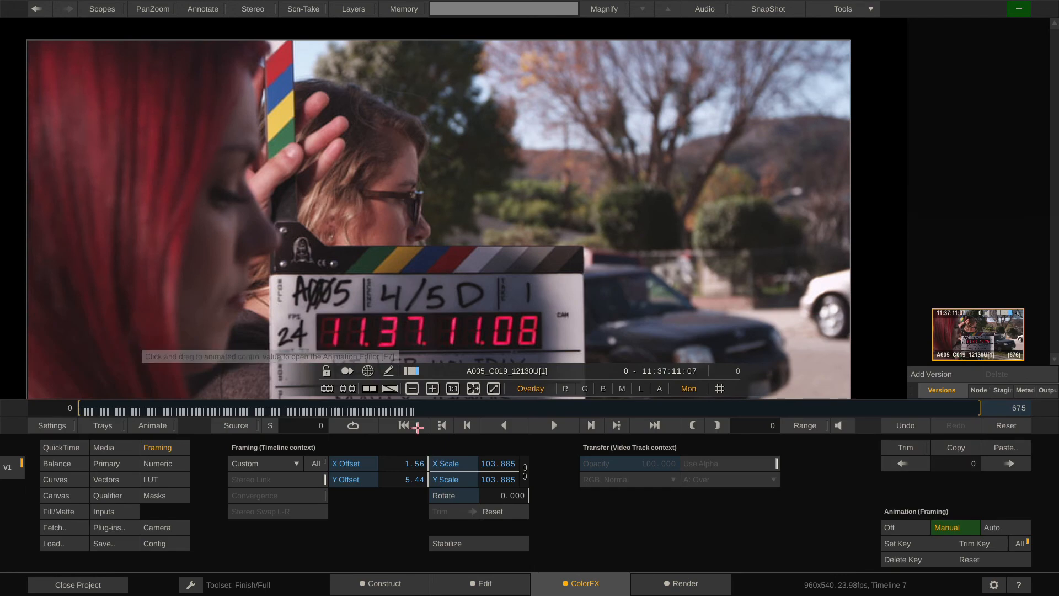
left_click(488, 511)
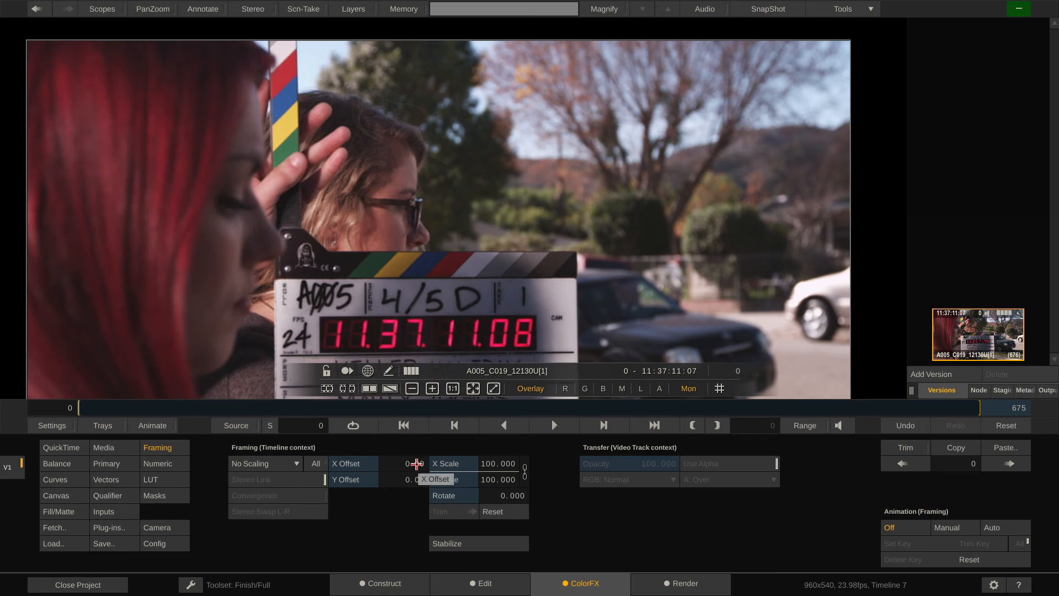
- Animate the framing X Offset from -5.57 at frame 0 to 6.63 at frame 112, and return to frame 9
left_click_drag(410, 464, 410, 463)
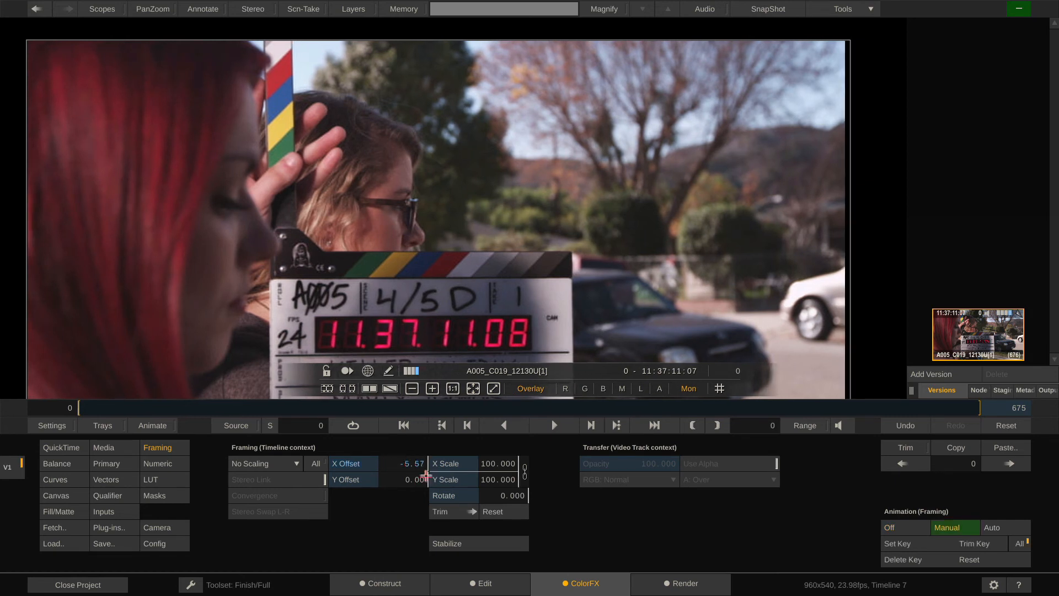
left_click_drag(82, 409, 227, 408)
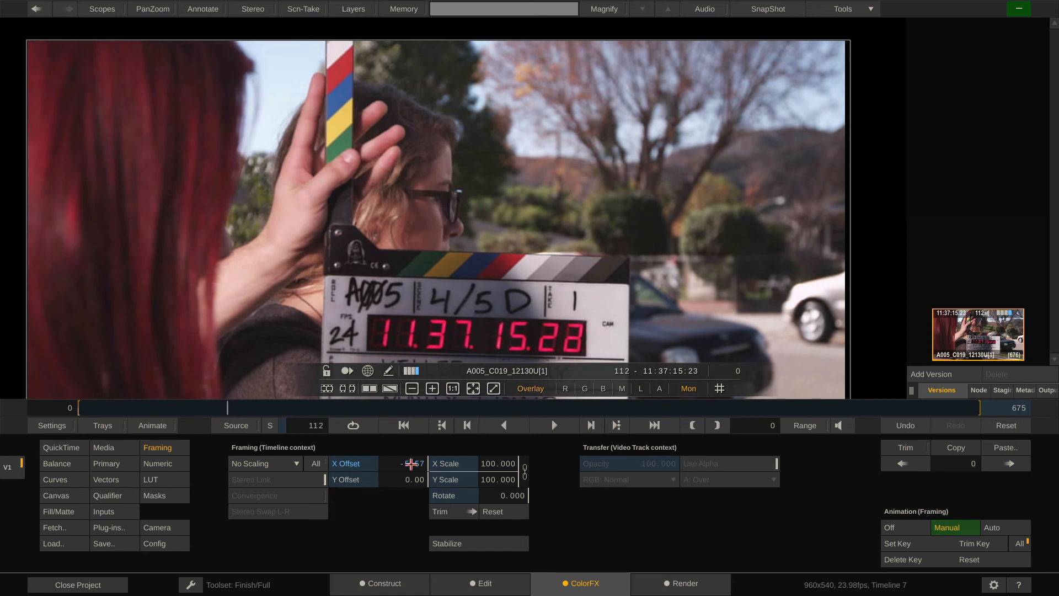
left_click_drag(412, 464, 412, 464)
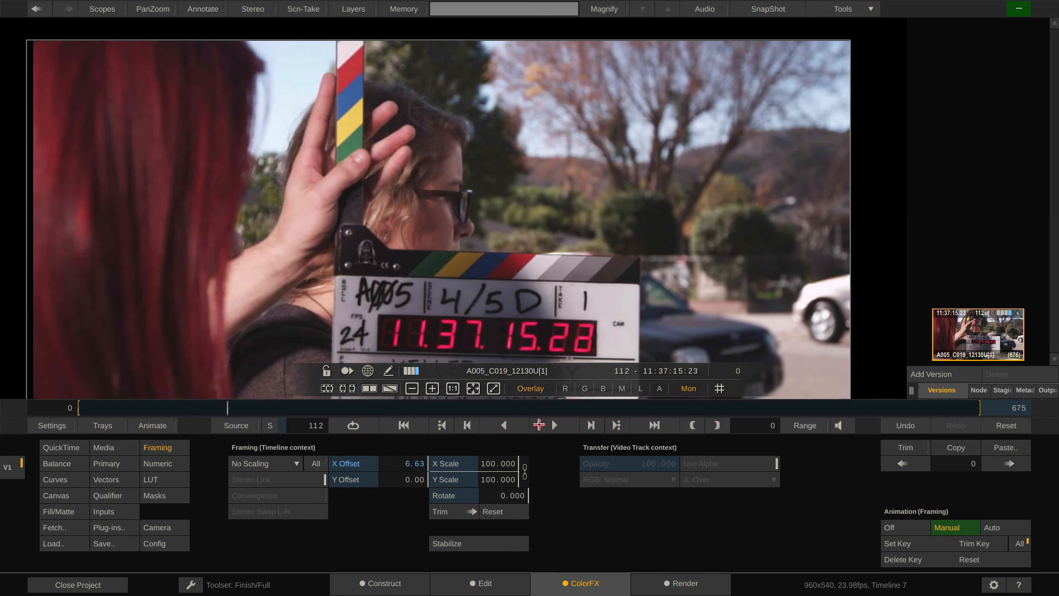
mouse_move(205, 402)
left_mouse_down()
mouse_move(184, 409)
mouse_move(207, 408)
left_mouse_up()
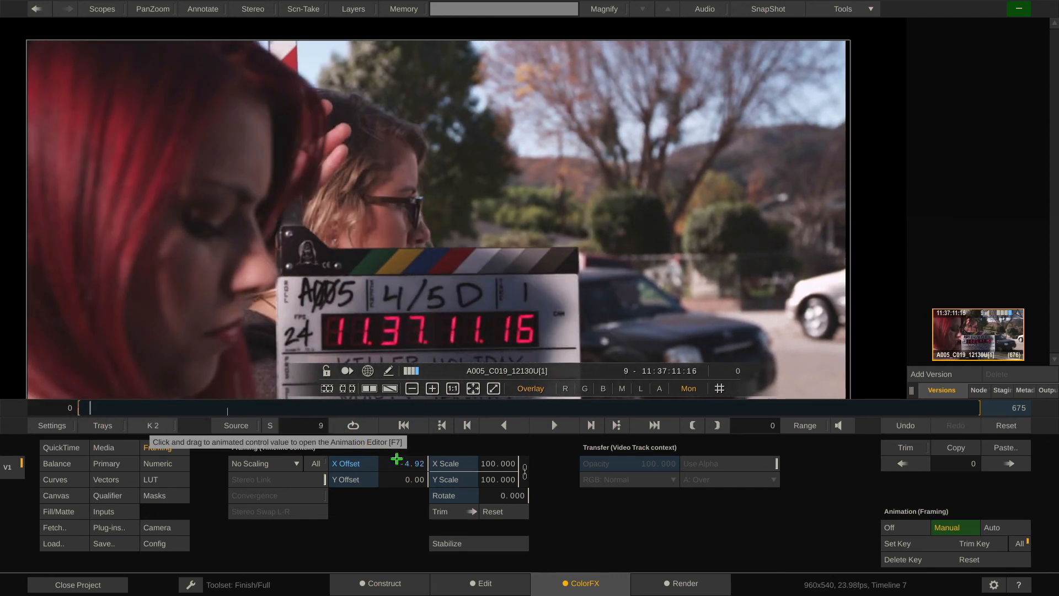
- Apply the Noise filter to the Offset X curve in the Animation Editor with a factor of 31.04
left_click(150, 425)
scroll(607, 408, "down", 3)
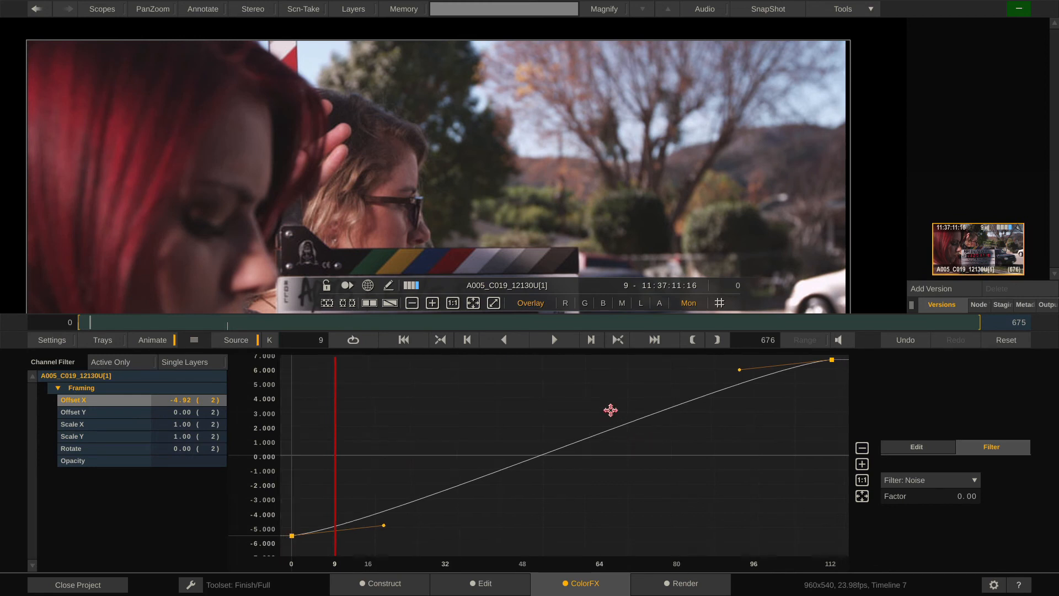
scroll(613, 474, "down", 1)
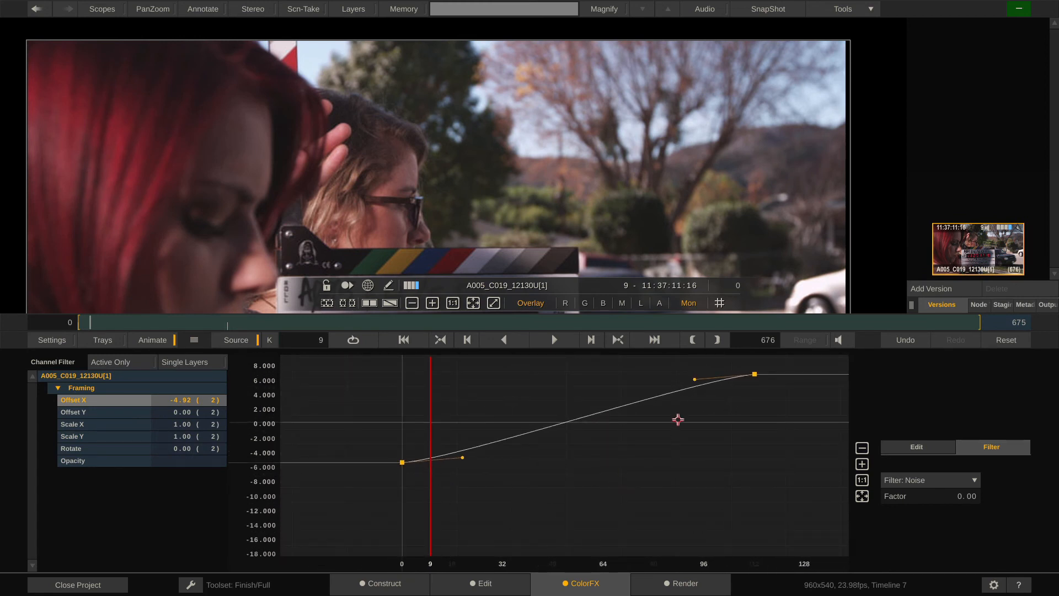
scroll(622, 464, "down", 2)
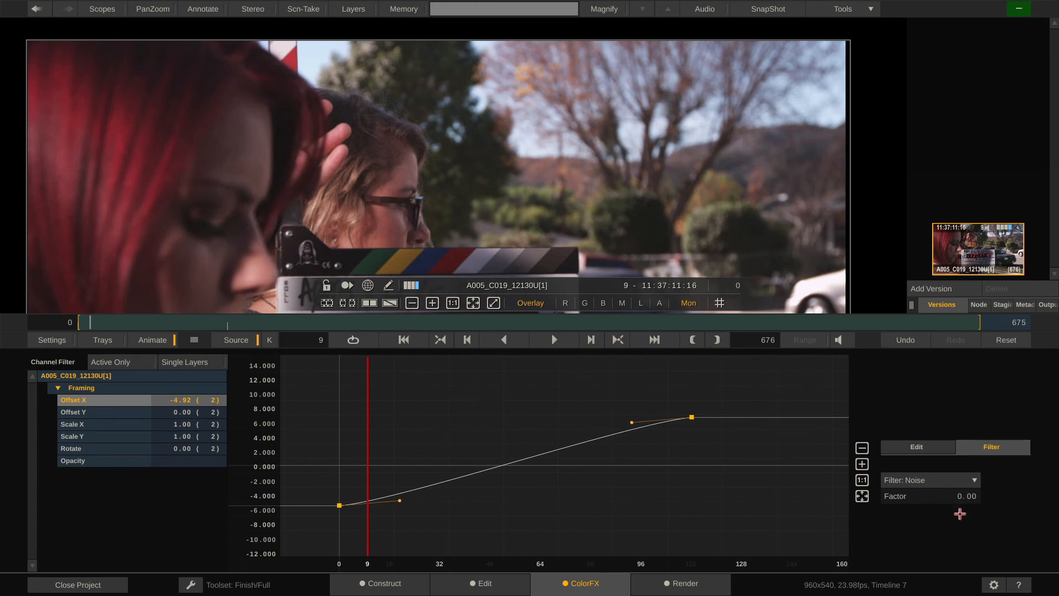
left_click_drag(960, 500, 986, 481)
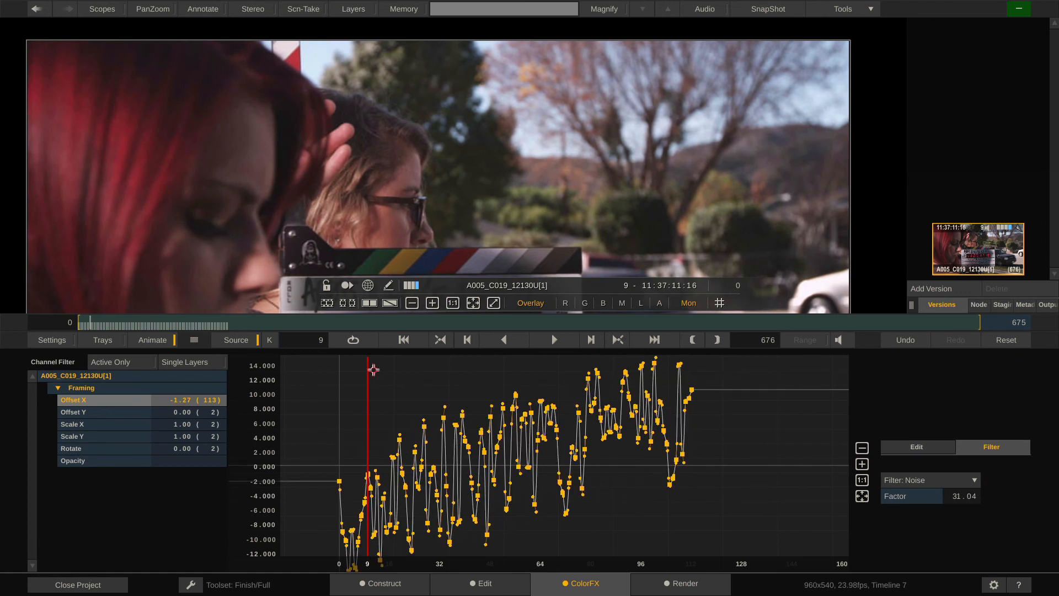
- Play back the clip to check the horizontal camera shake, and return to frame 0
left_click(158, 340)
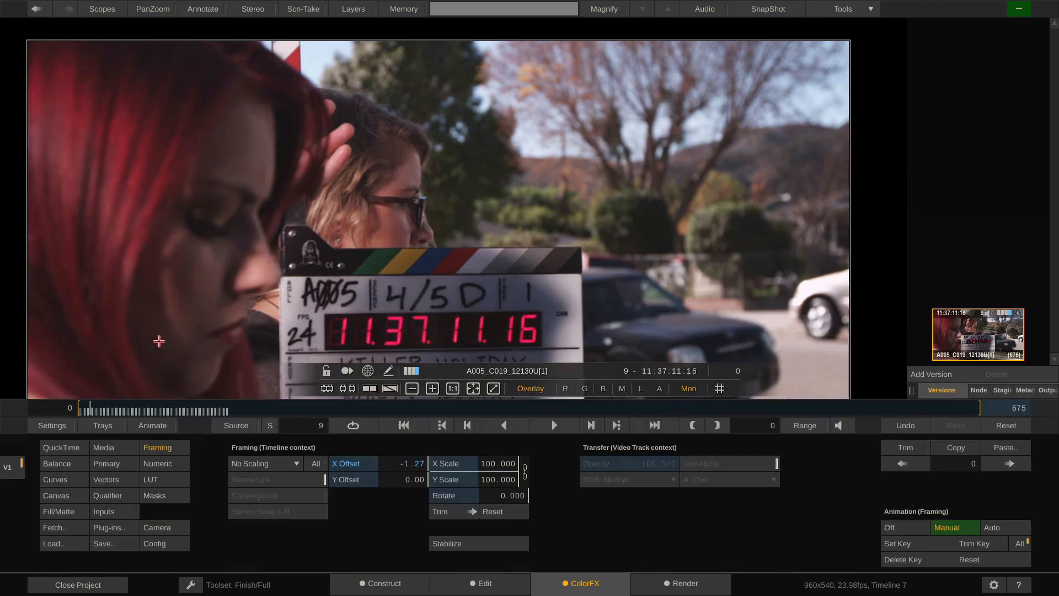
left_click(554, 425)
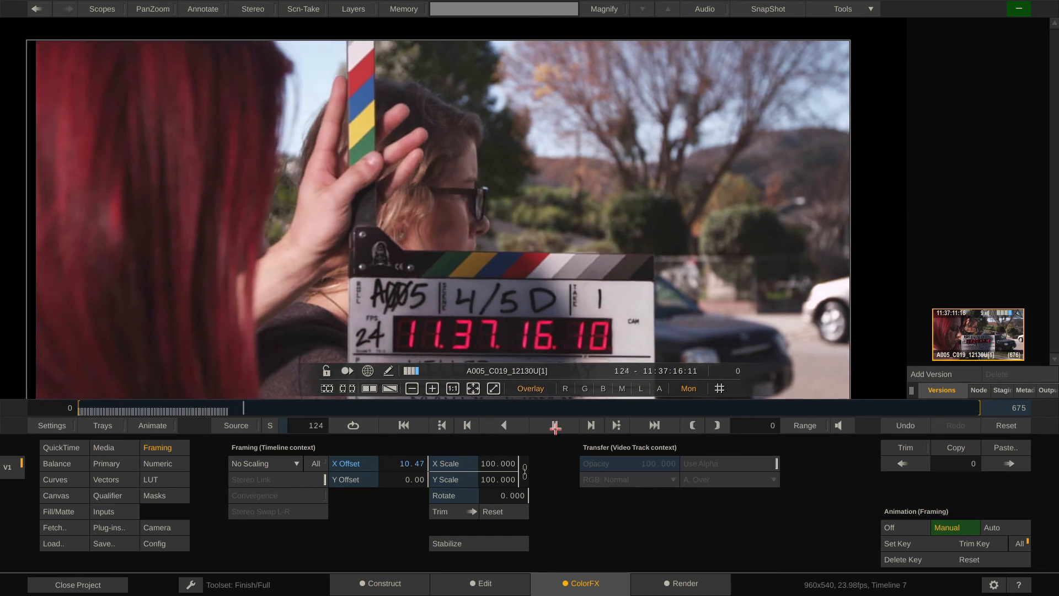
left_click(555, 428)
left_click_drag(254, 407, 62, 415)
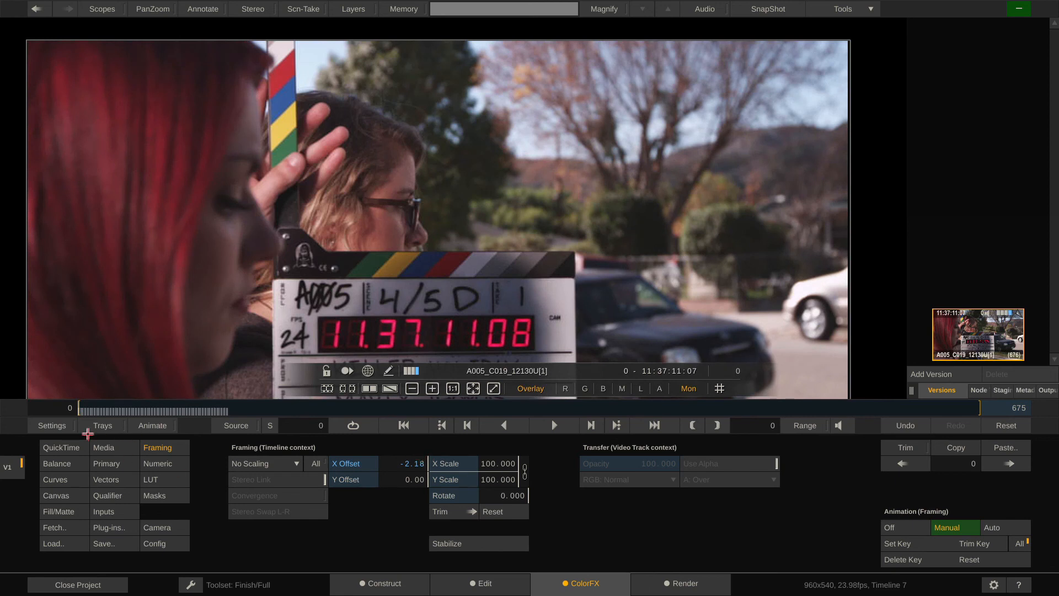
- Copy the noisy Offset X curve in the Animation Editor and paste it onto Offset Y
left_click(159, 420)
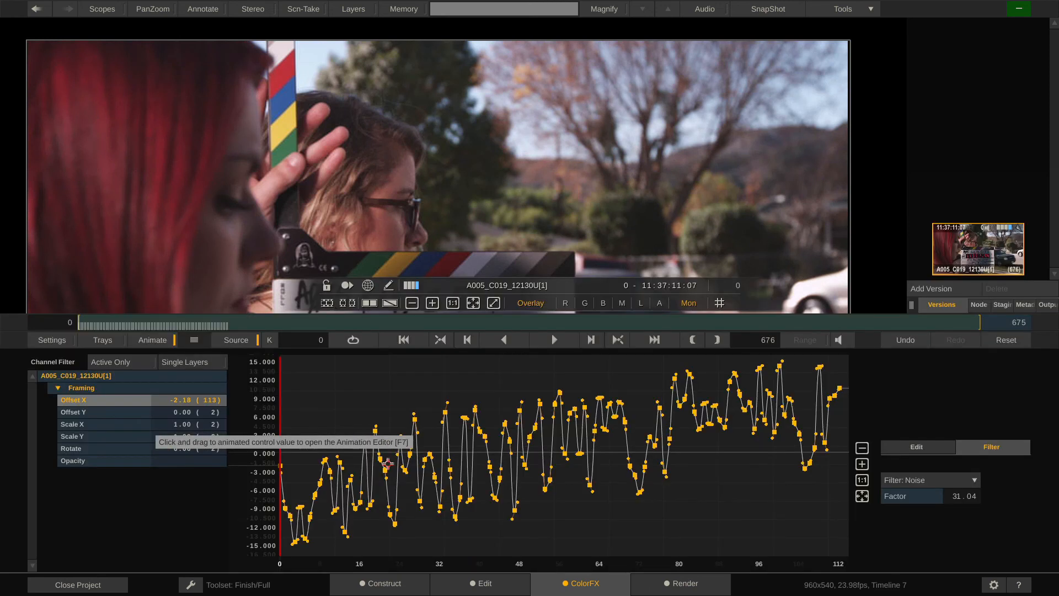
left_click(915, 445)
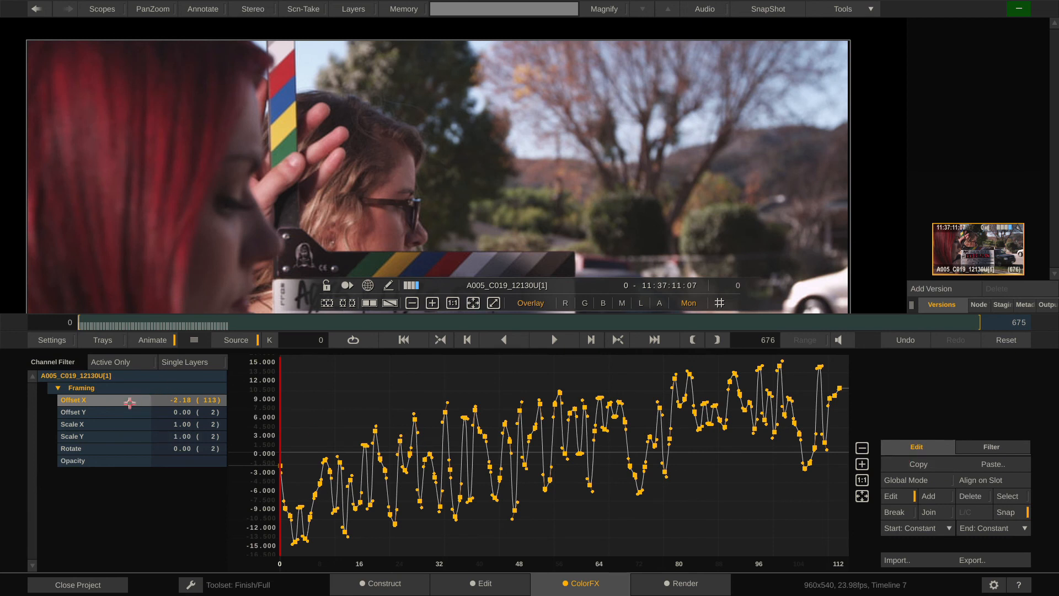
left_click(108, 412)
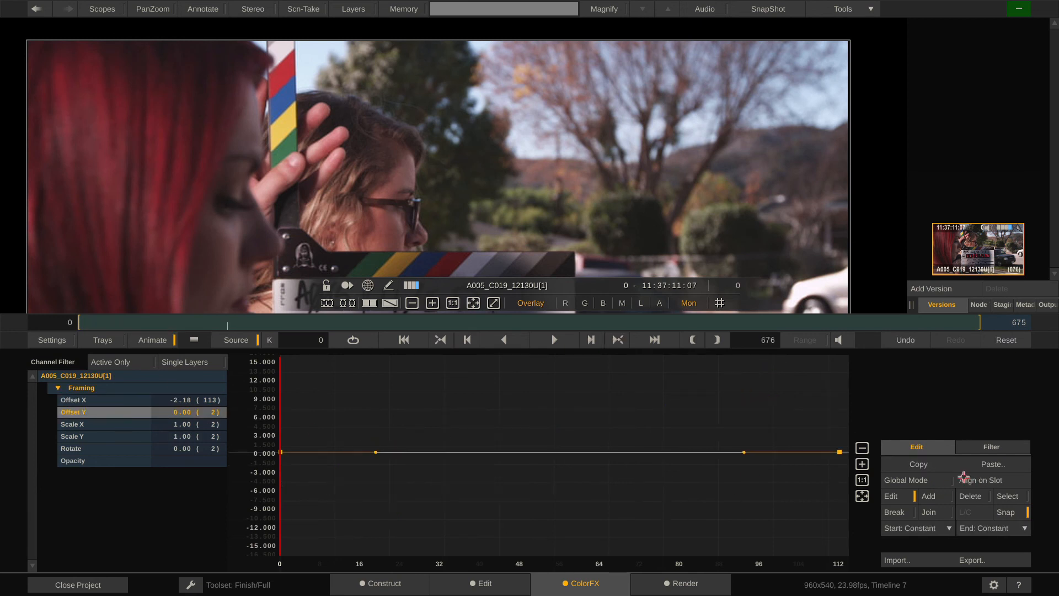
left_click(981, 462)
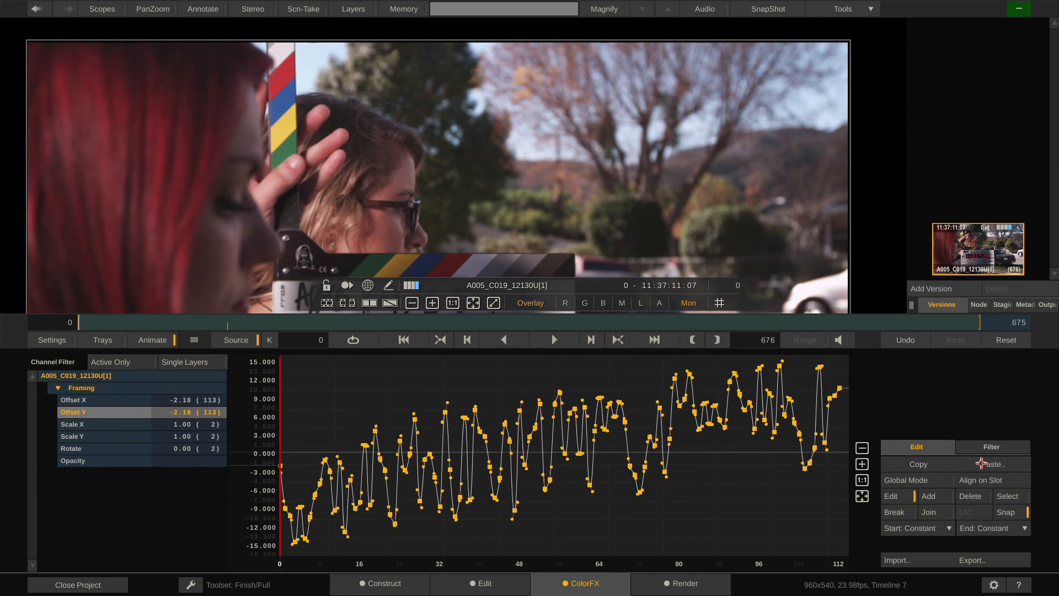
- Play back the clip with noise on both offsets, and reset its framing
left_click(153, 340)
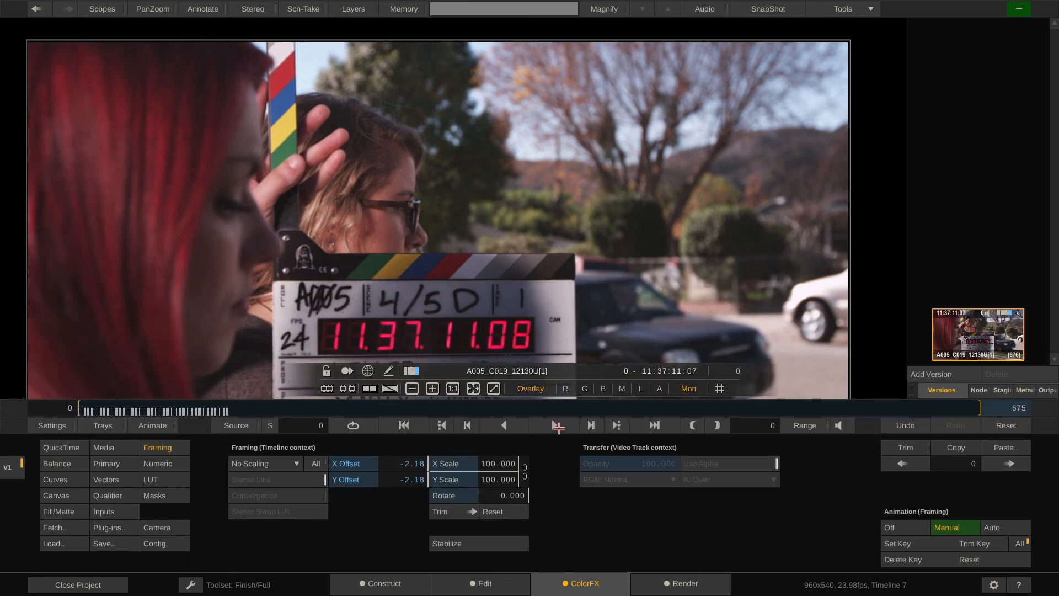
left_click(558, 425)
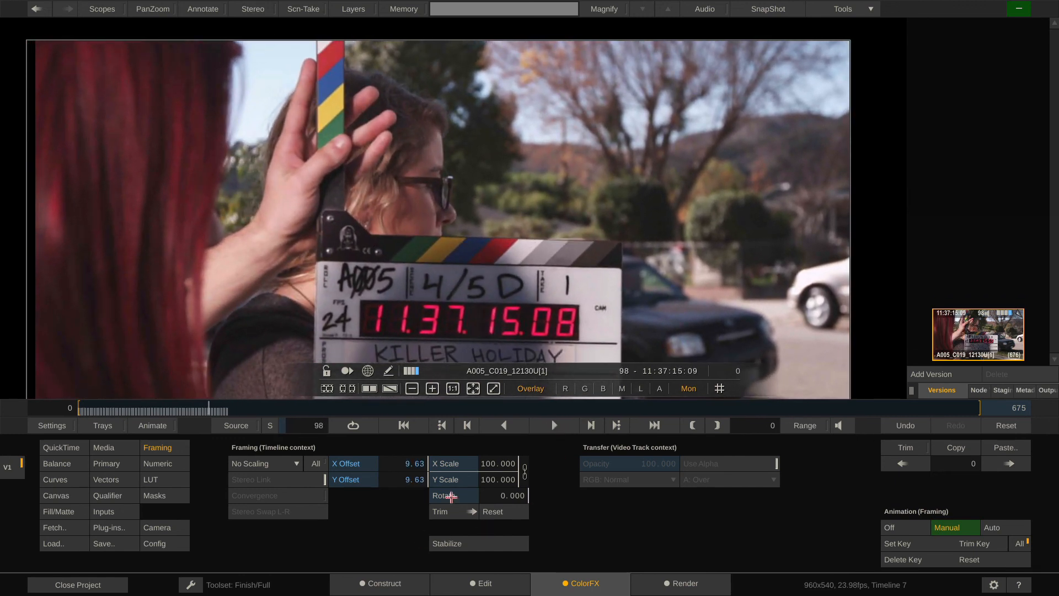
left_click(495, 512)
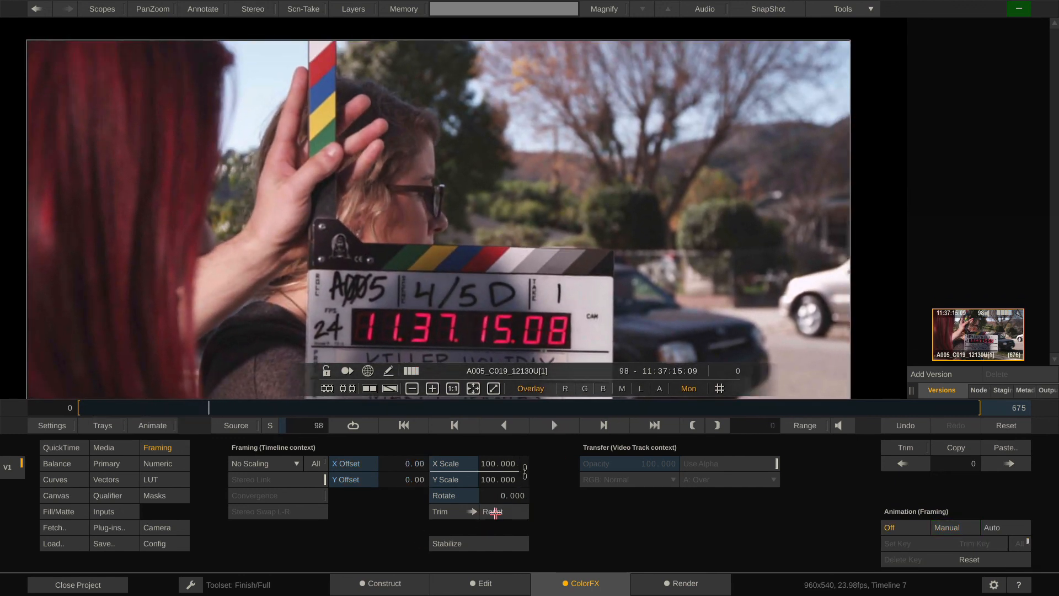
- Animate Gamma Master in the numeric color controls from about 0.97 at frame 0 to 1.045 at frame 136, and go to frame 72
left_click(164, 465)
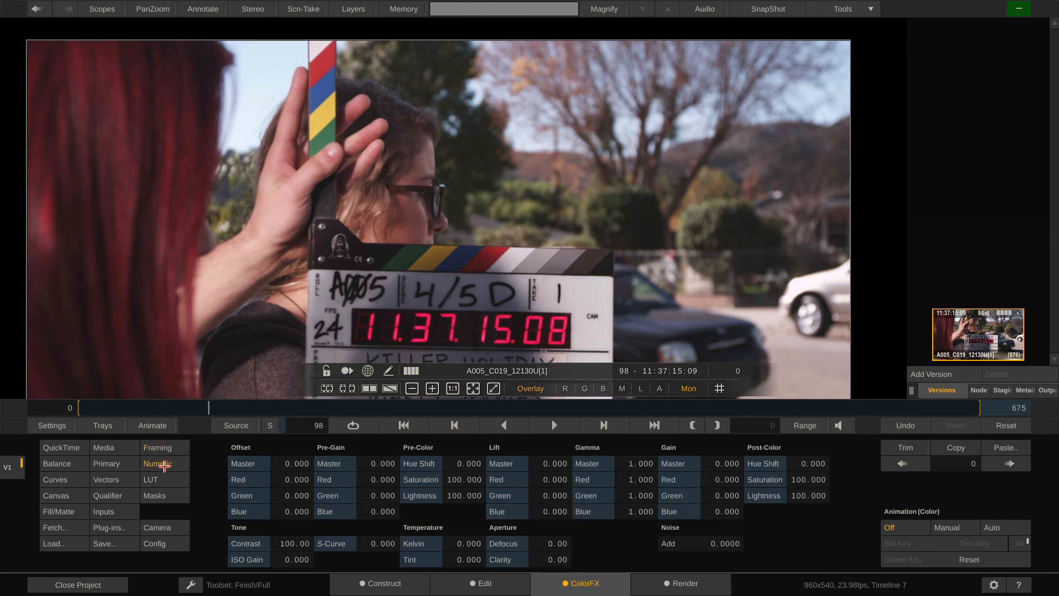
left_click_drag(205, 409, 70, 409)
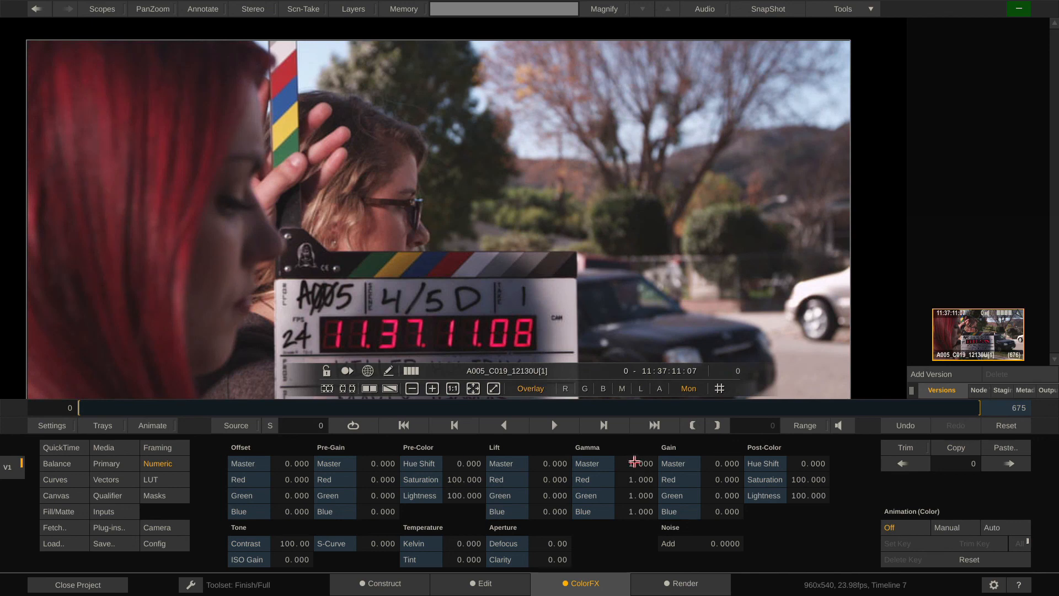
left_click_drag(635, 462, 634, 463)
left_click_drag(99, 403, 265, 403)
left_click_drag(644, 463, 640, 460)
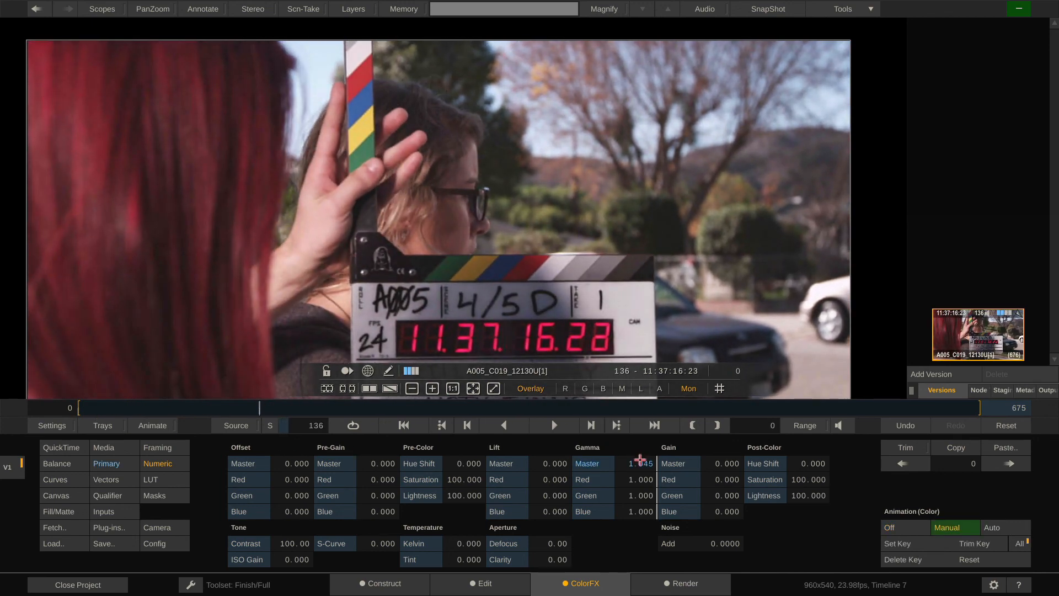
left_click_drag(261, 403, 174, 403)
- Apply the Noise filter to the Gamma Master curve in the Animation Editor and inspect its full extent
left_click(156, 424)
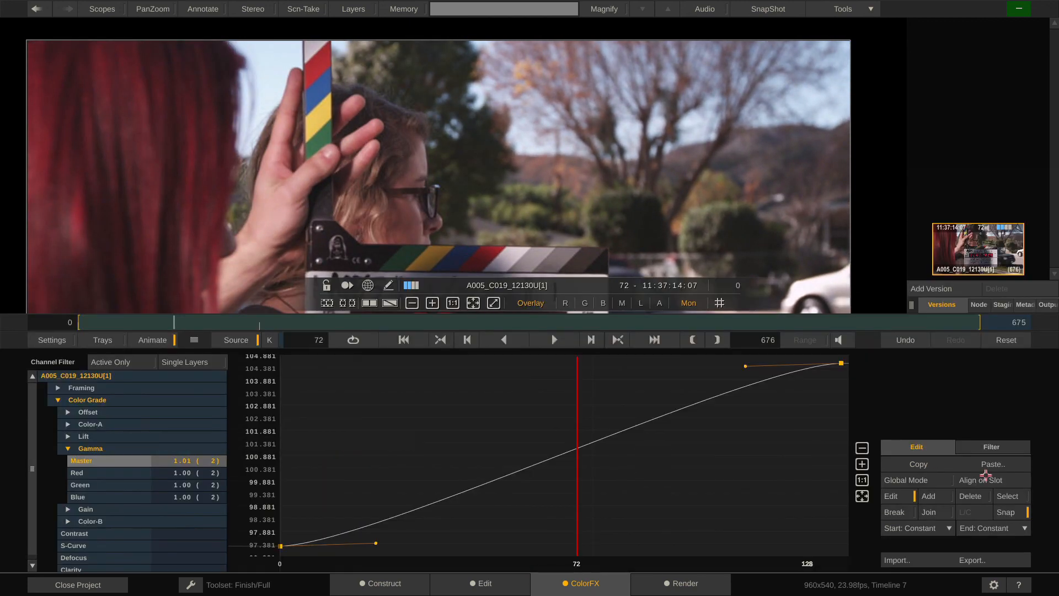
left_click(1001, 447)
left_click_drag(955, 496, 927, 444)
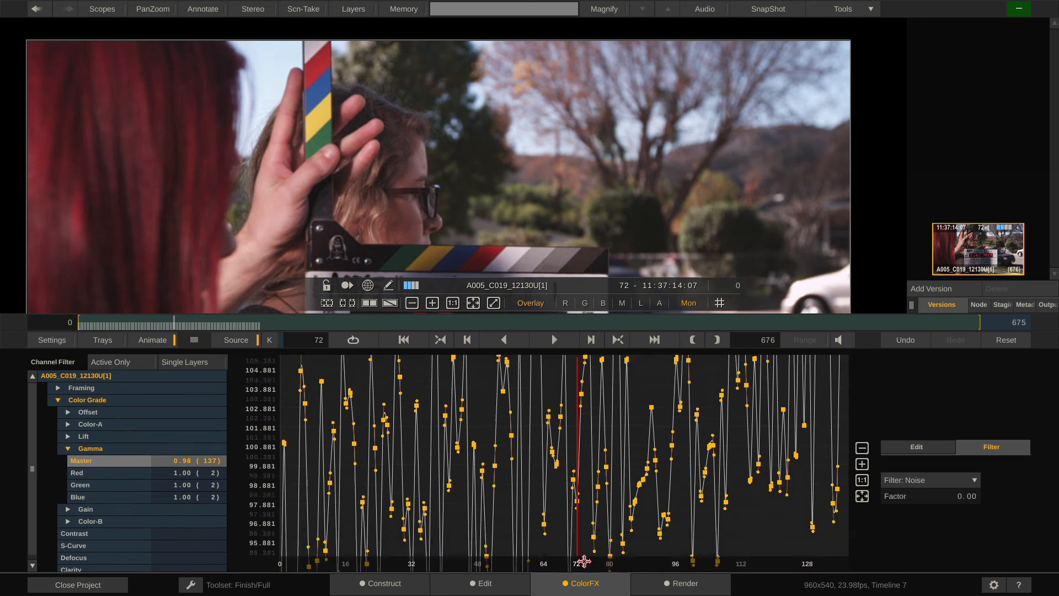
left_click_drag(700, 447, 461, 461)
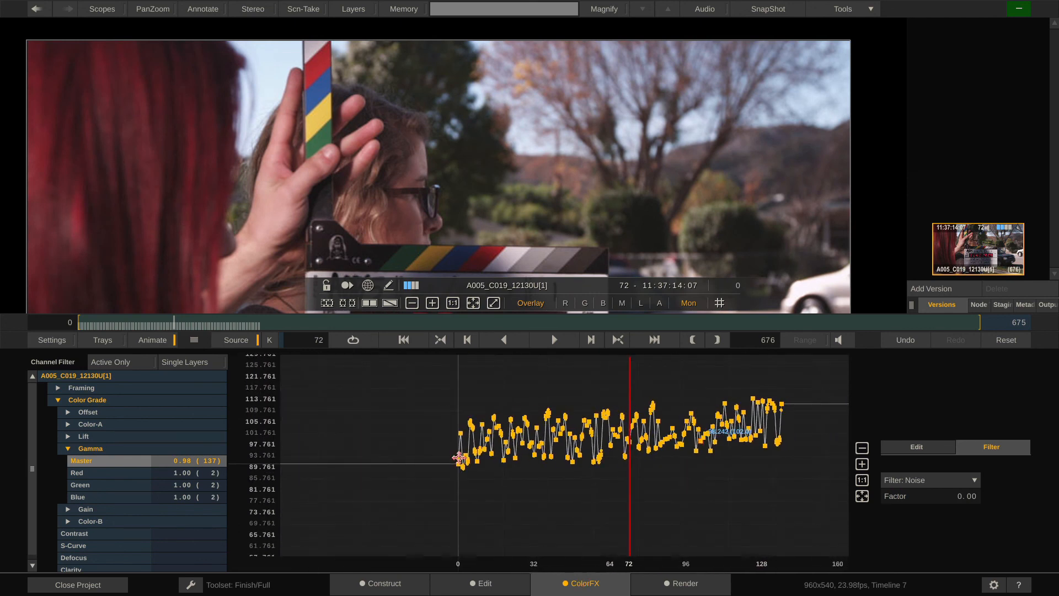
left_click_drag(593, 411, 498, 456)
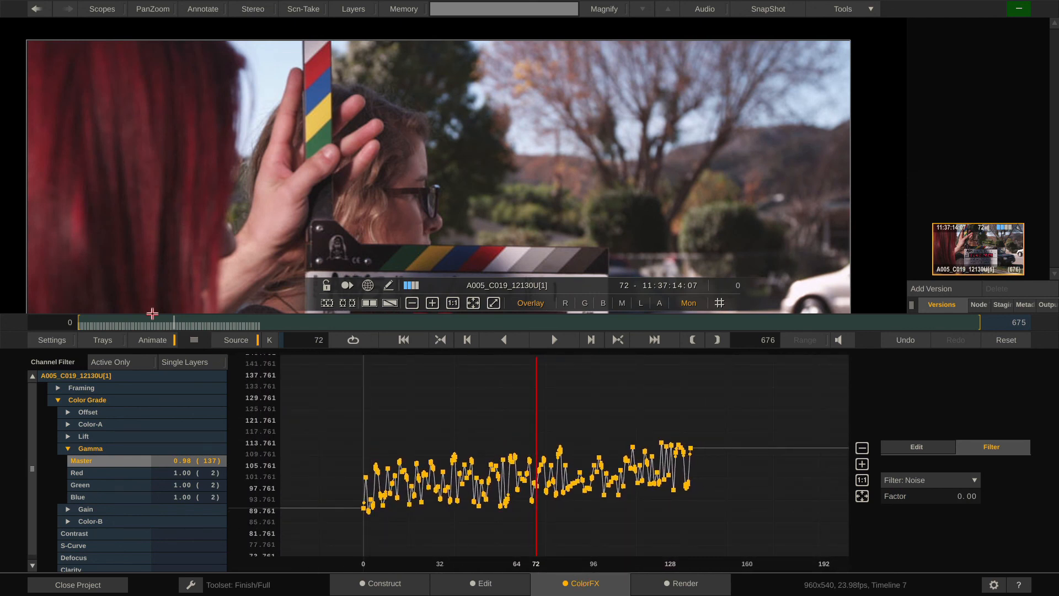
- Play the clip from its first frame through the animated range to review the noisy Gamma Master, and stop playback
left_click_drag(148, 319, 23, 319)
key("space")
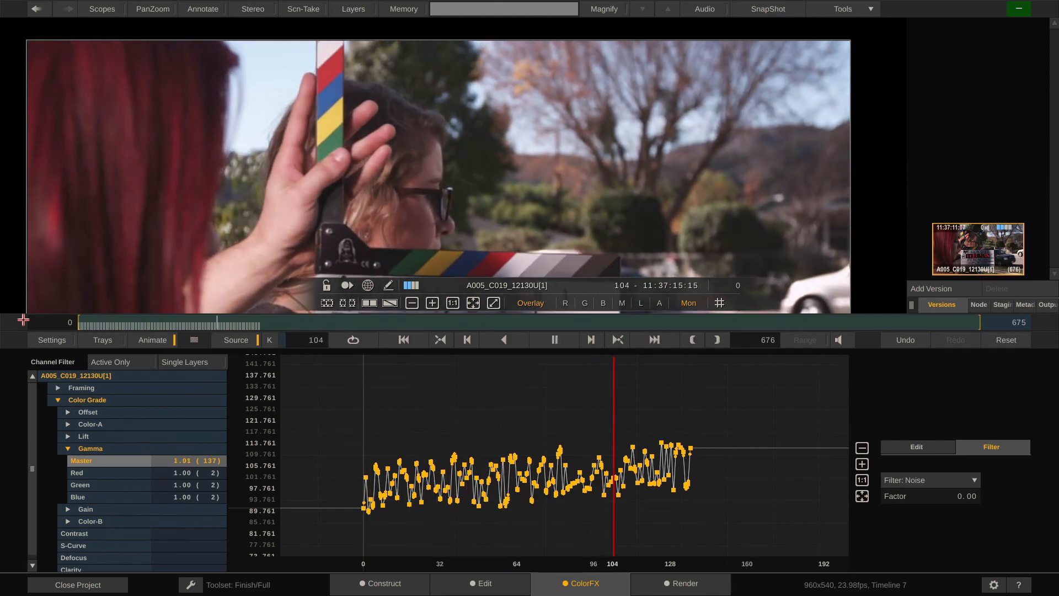
key("space")
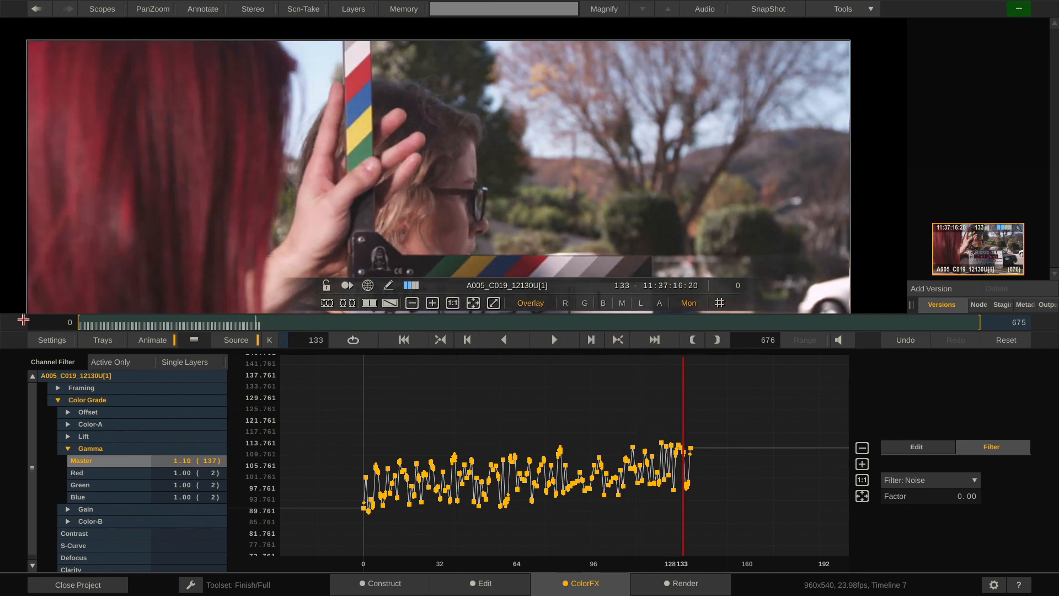
- Set the Gamma Master curve's end behaviour to Bounce in the Animation Editor's edit options
left_click(931, 447)
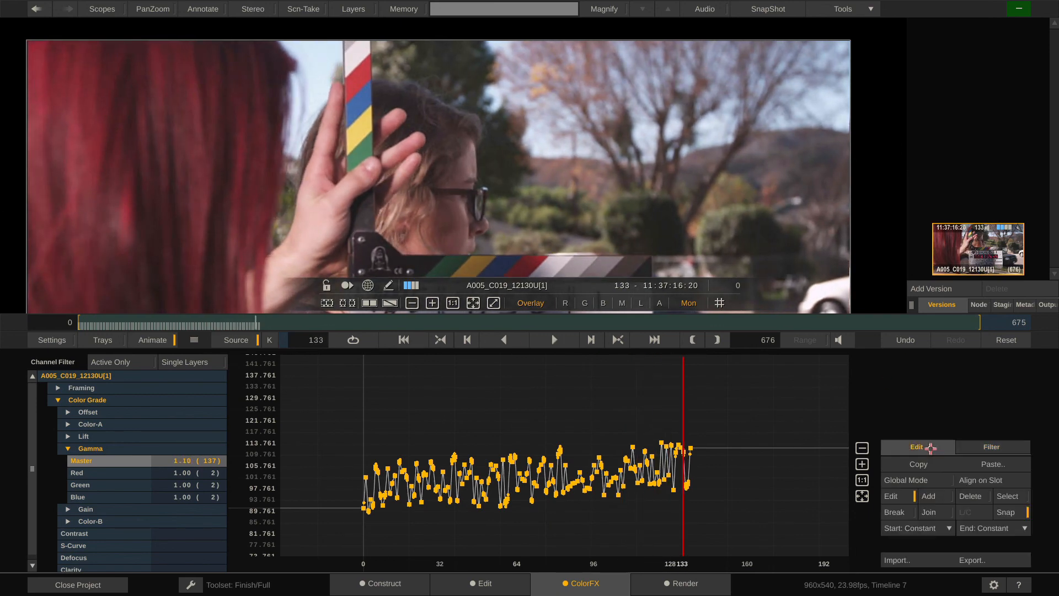
left_click(1002, 529)
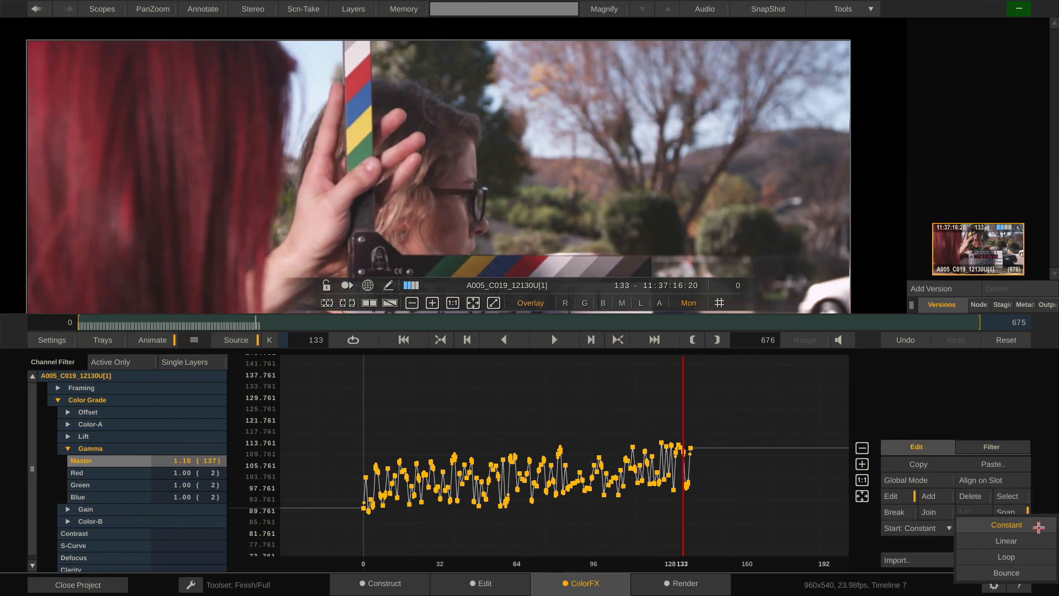
left_click(1018, 572)
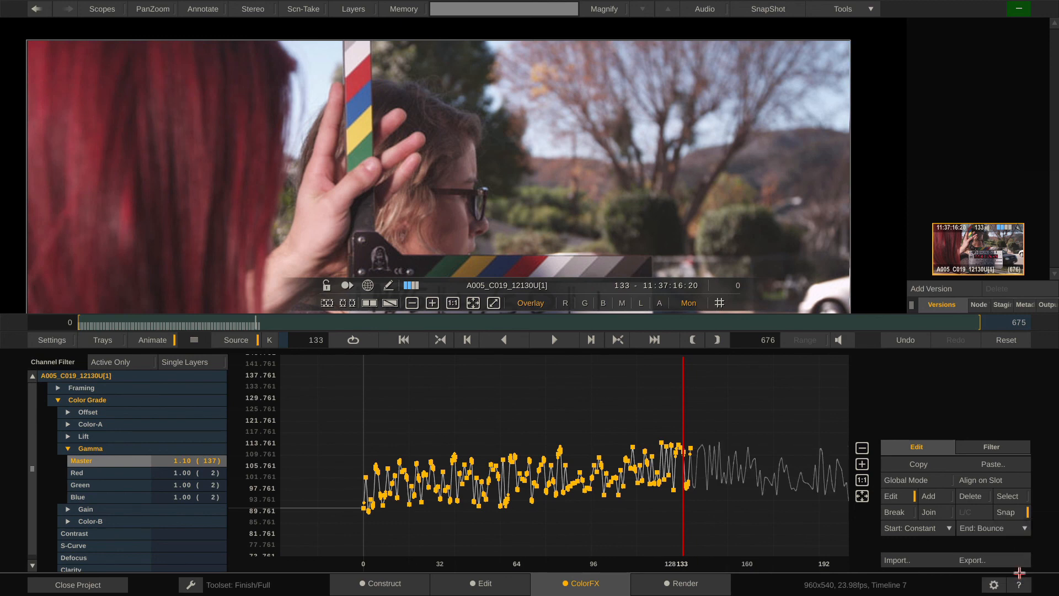
- Play the clip beyond the last Gamma Master keyframe to review the extrapolated curve, and return to the Construct view
left_click(554, 339)
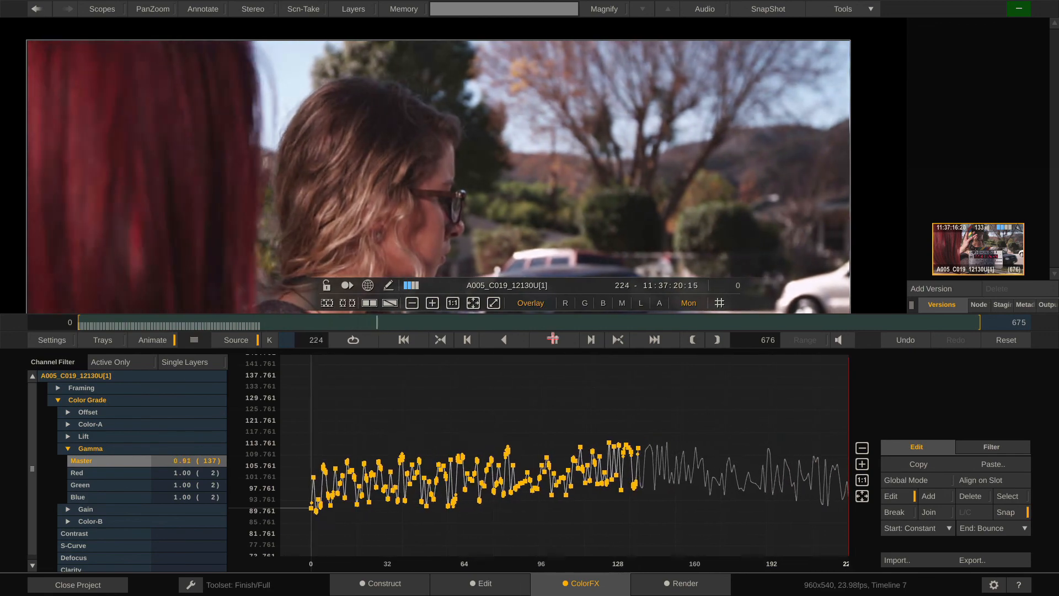
left_click(554, 340)
left_click(384, 582)
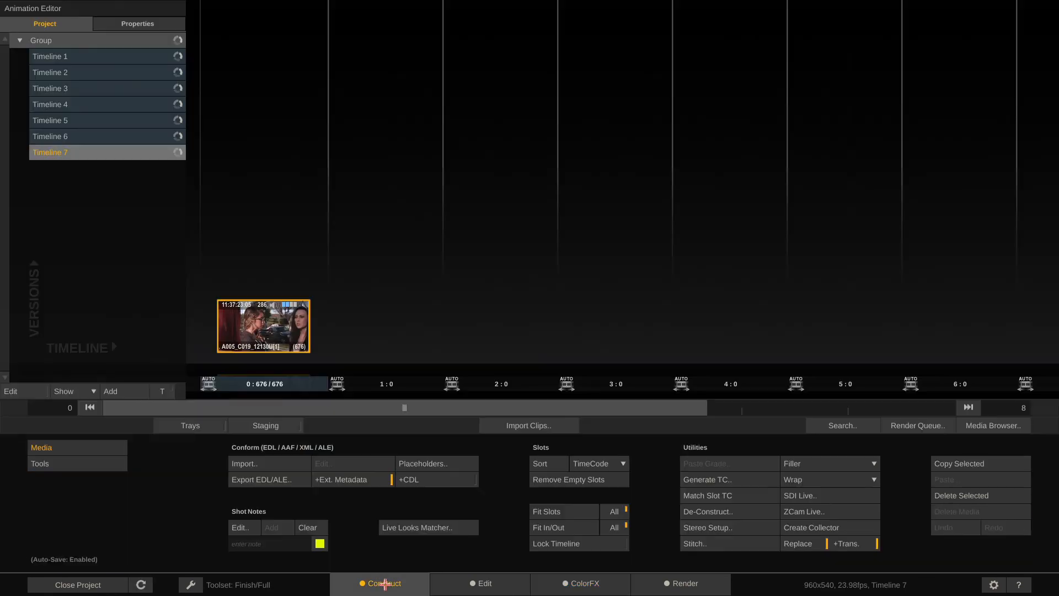